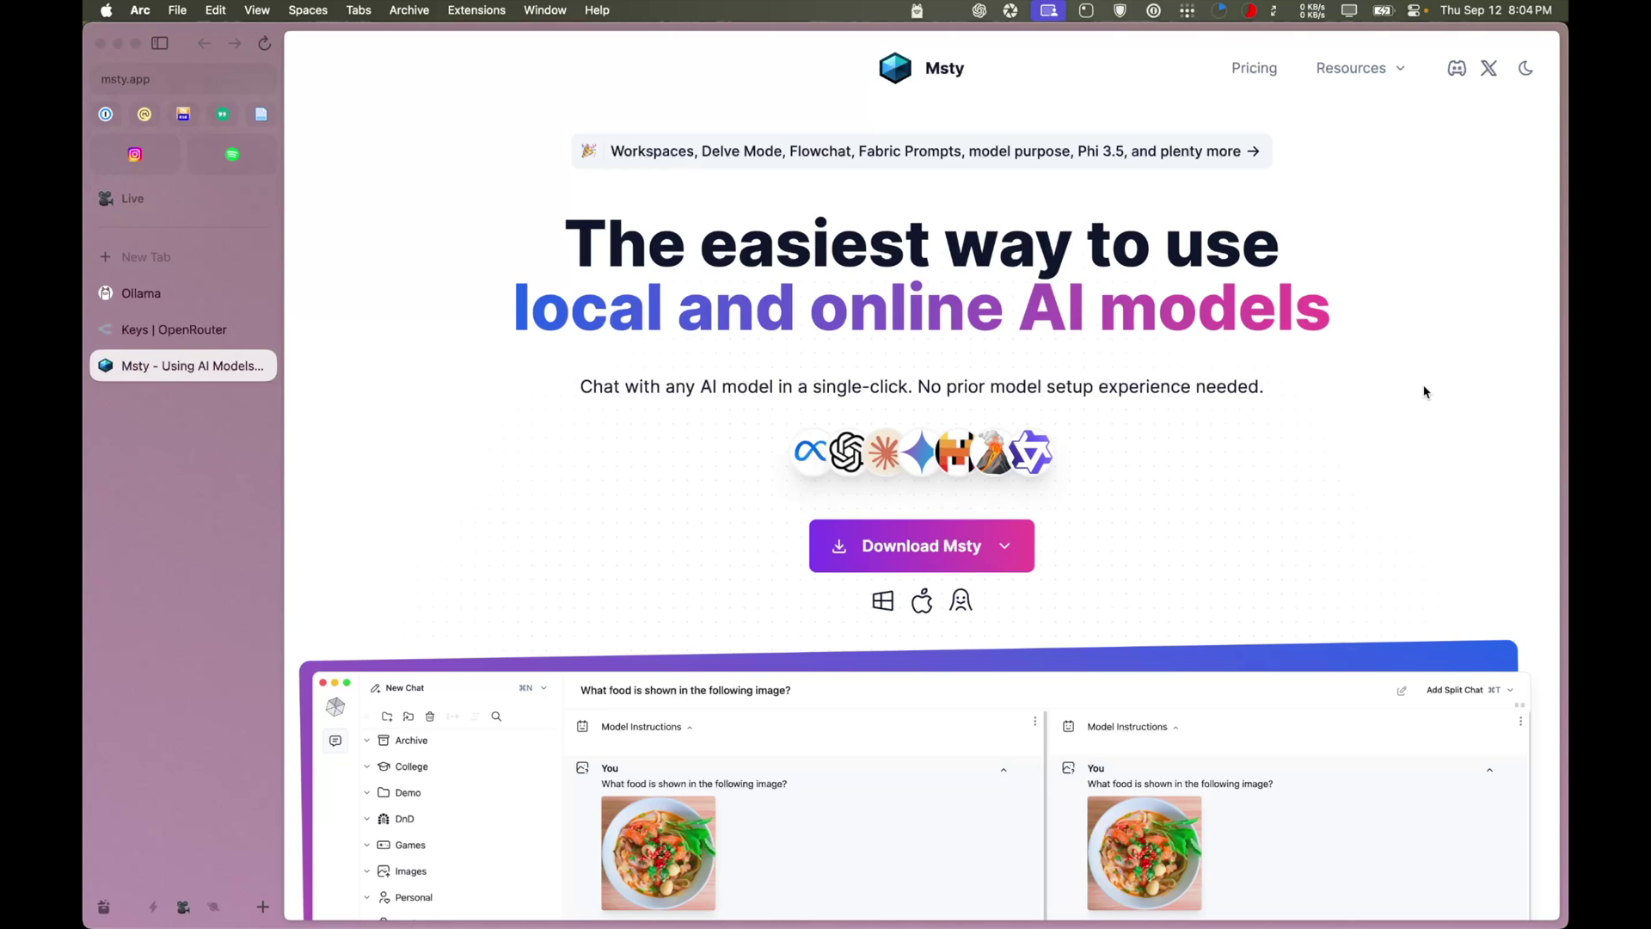
Open Msty's Pricing page and review the $50 commercial plan and its extra features
left_click(1269, 68)
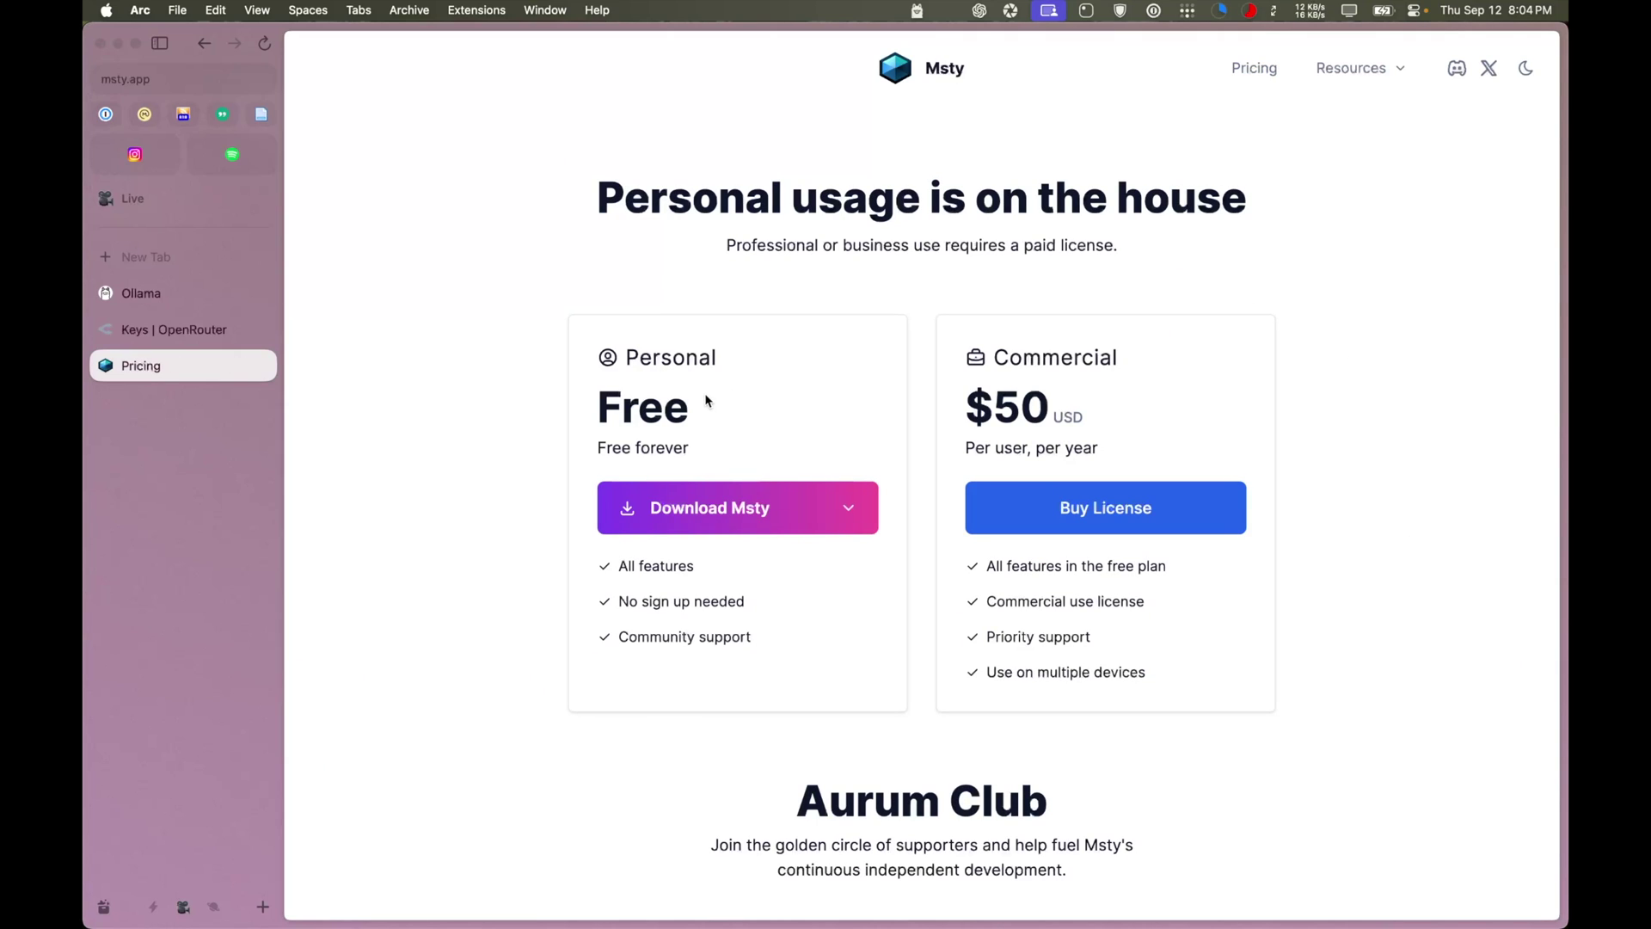
left_click_drag(967, 404, 1048, 407)
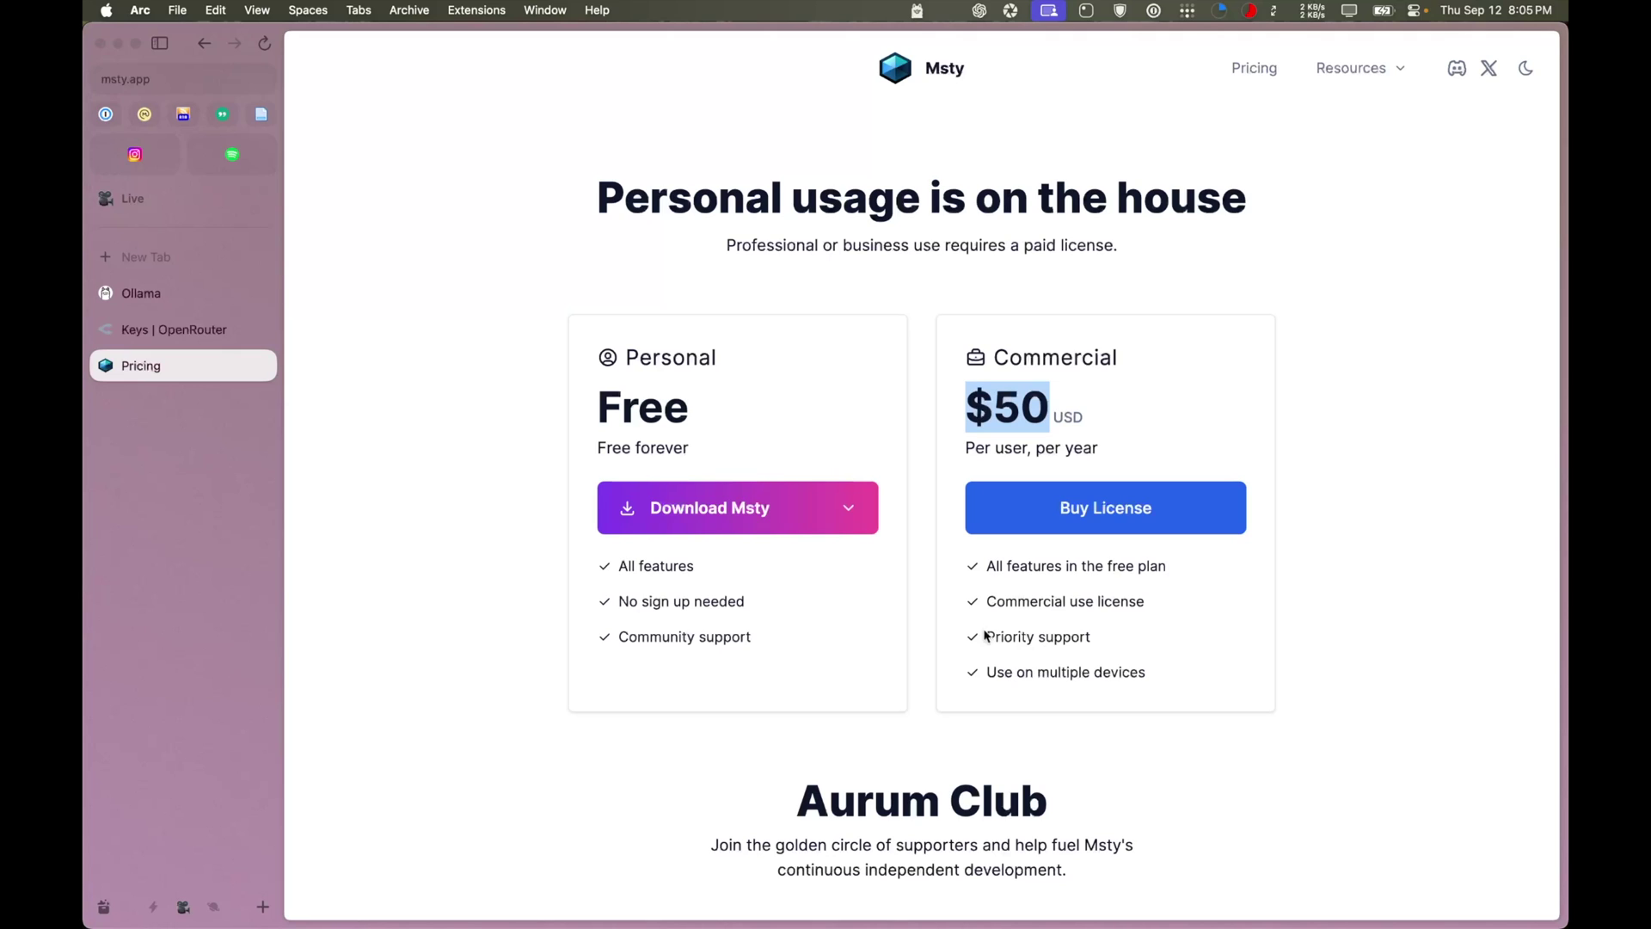
left_click_drag(985, 601, 1135, 682)
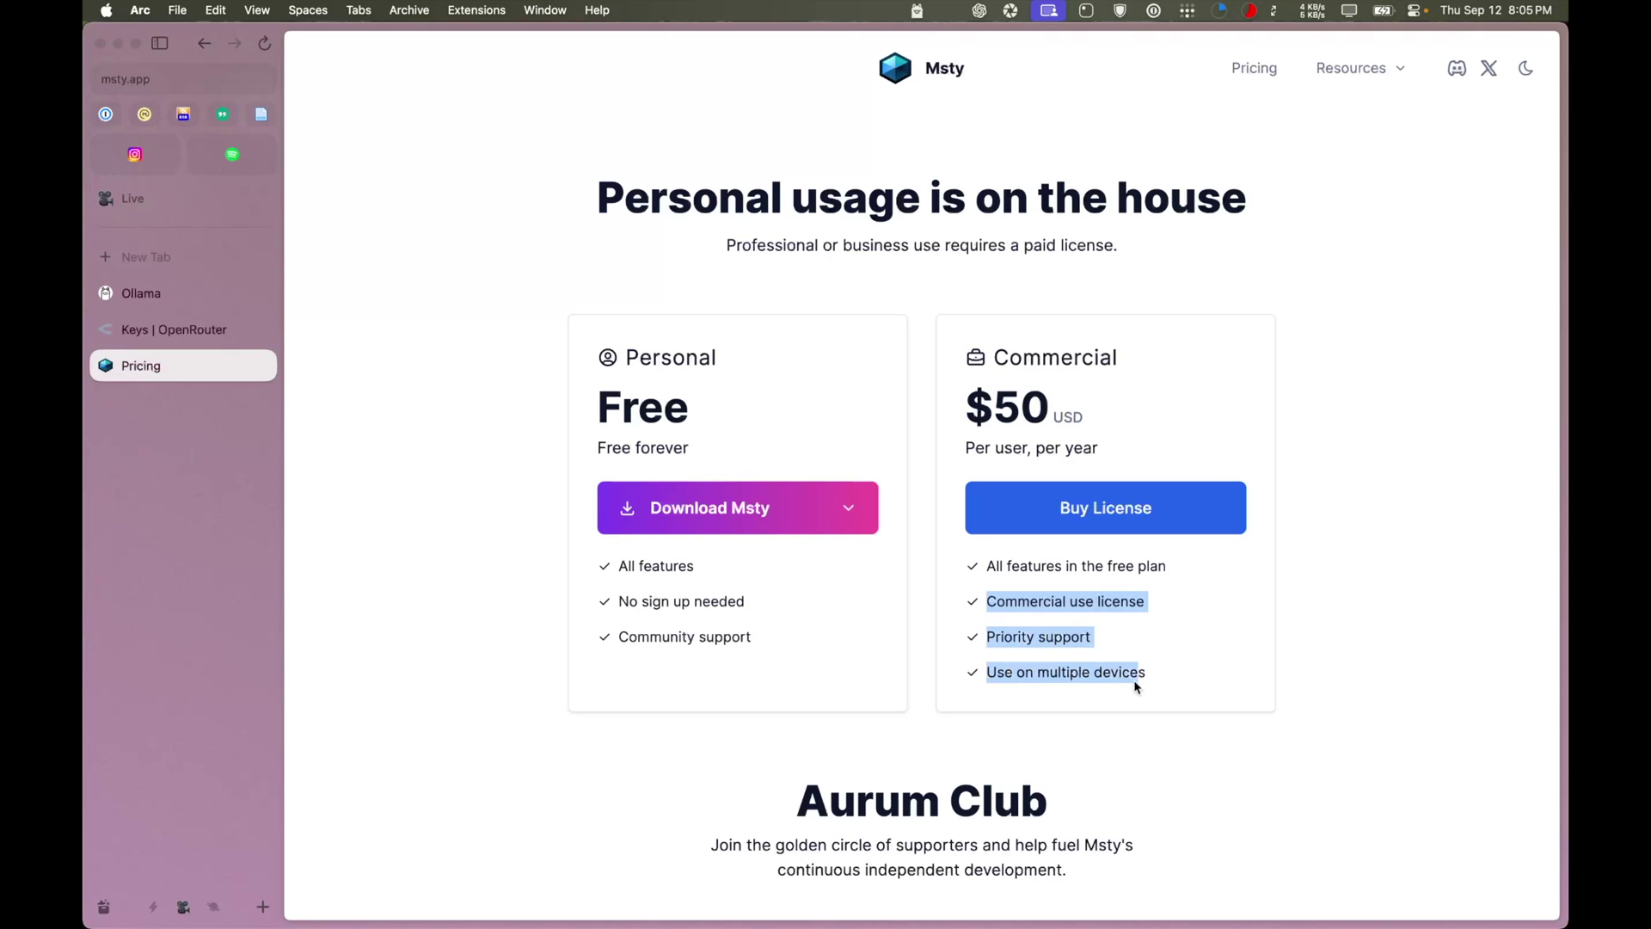
left_click(1133, 679)
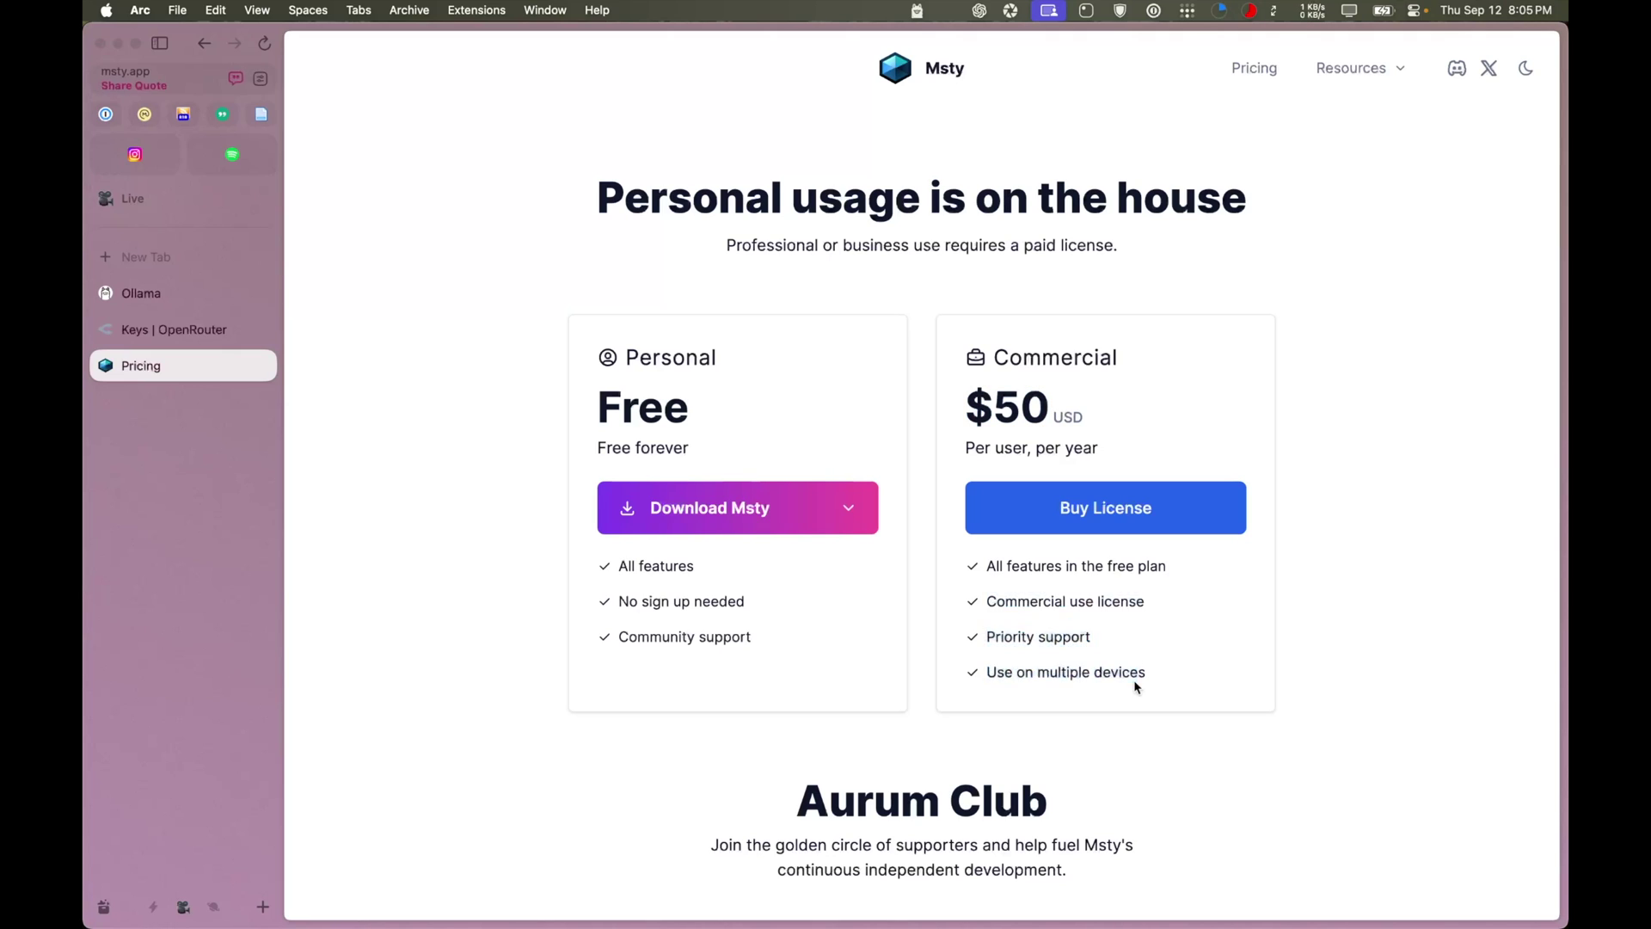
Download the Mac with Apple Silicon (M1/M2/M3) build of Msty and show the Downloads folder
left_click(848, 512)
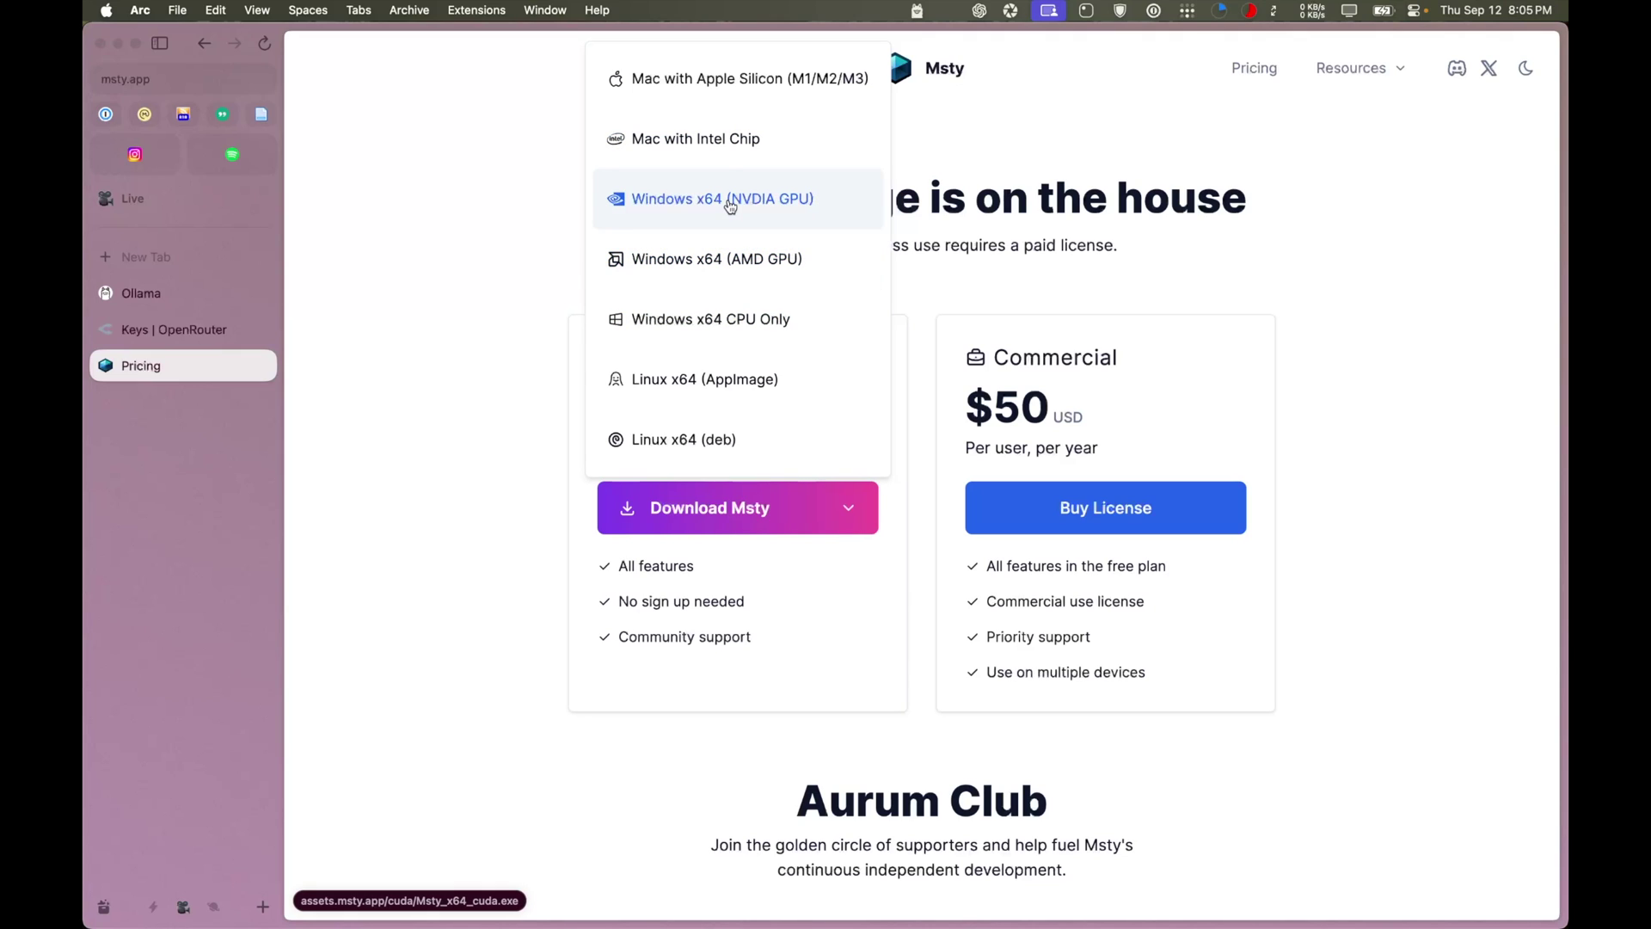
left_click(660, 93)
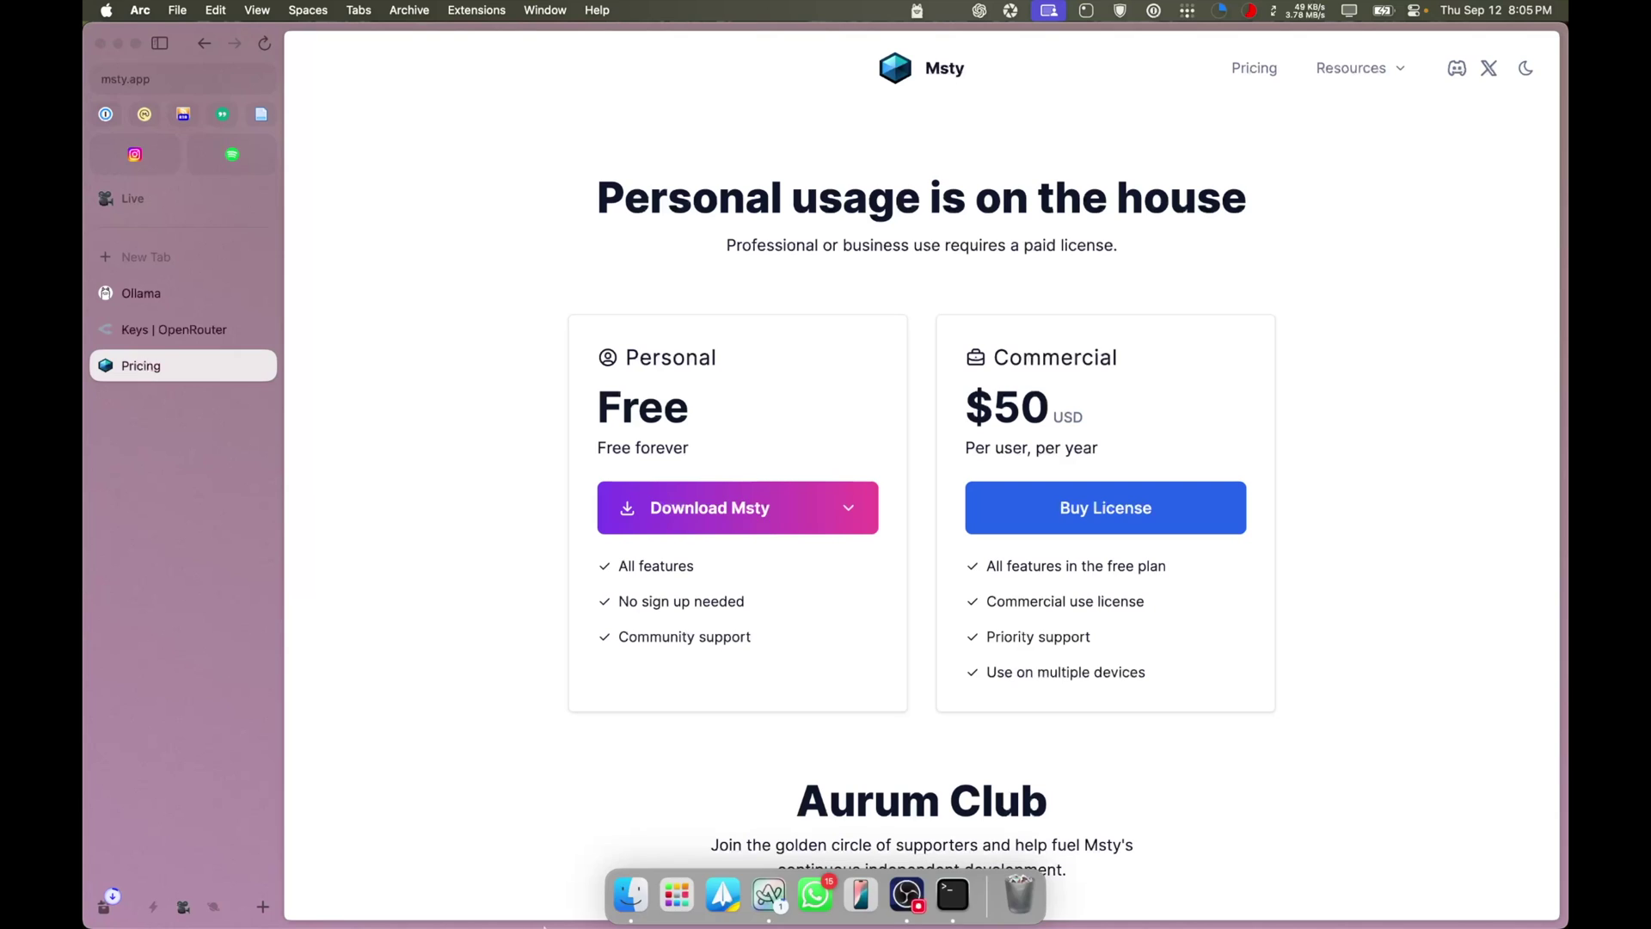
left_click(631, 896)
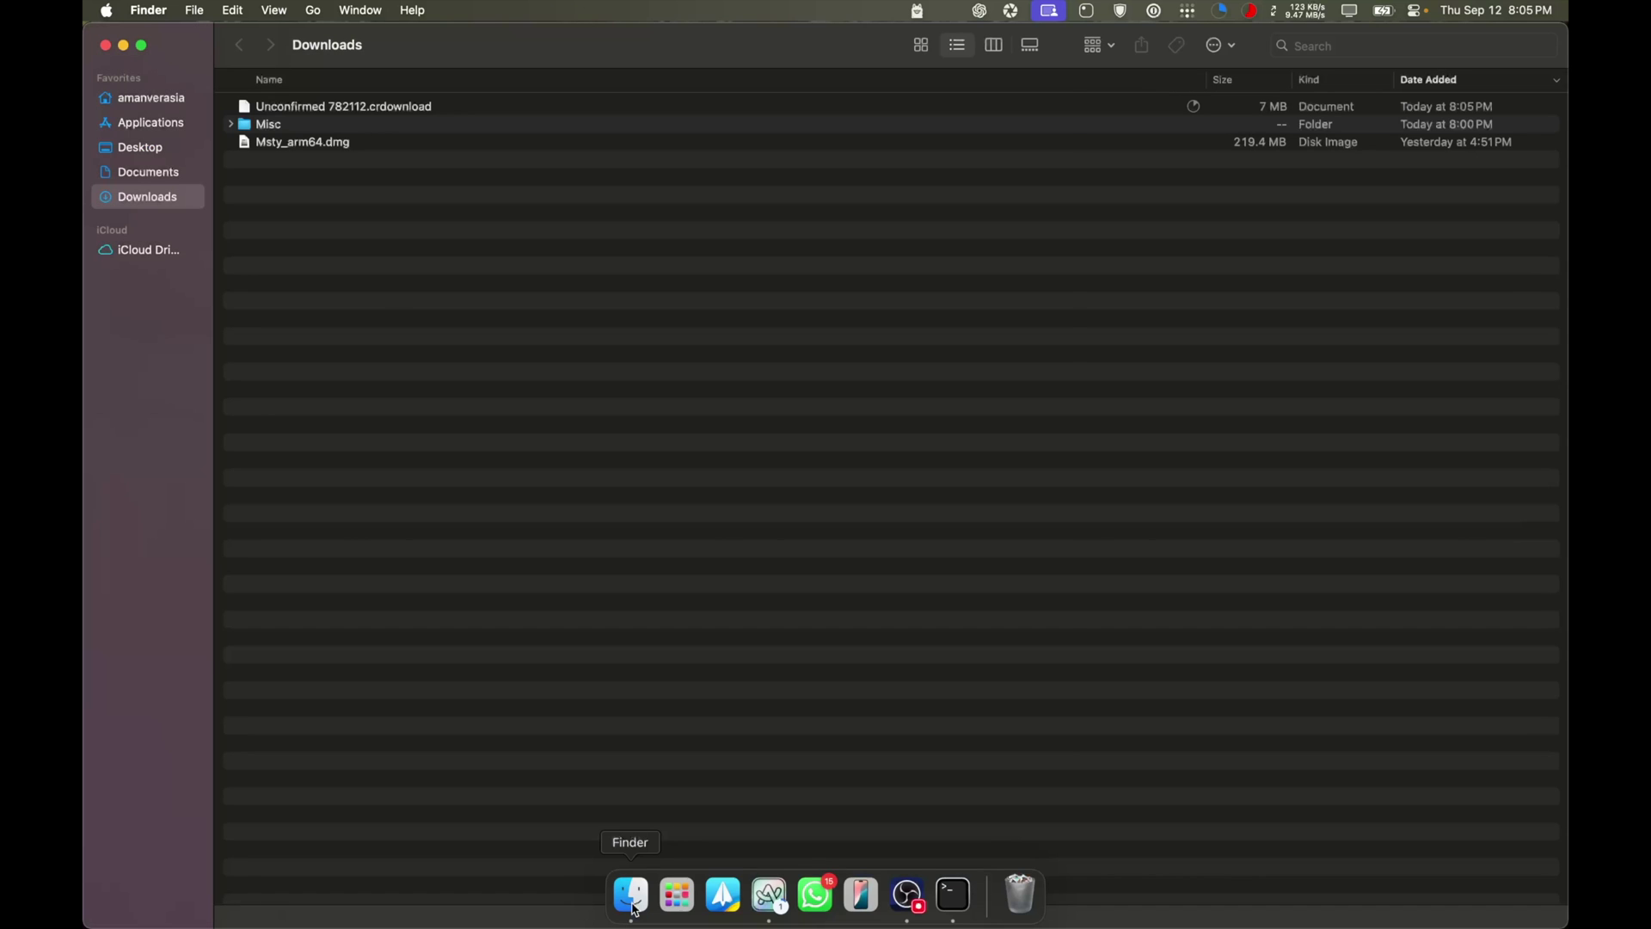
Copy Msty.app from Msty_arm64.dmg into Applications and close the disk image window
left_click(302, 146)
left_click_drag(578, 337, 787, 353)
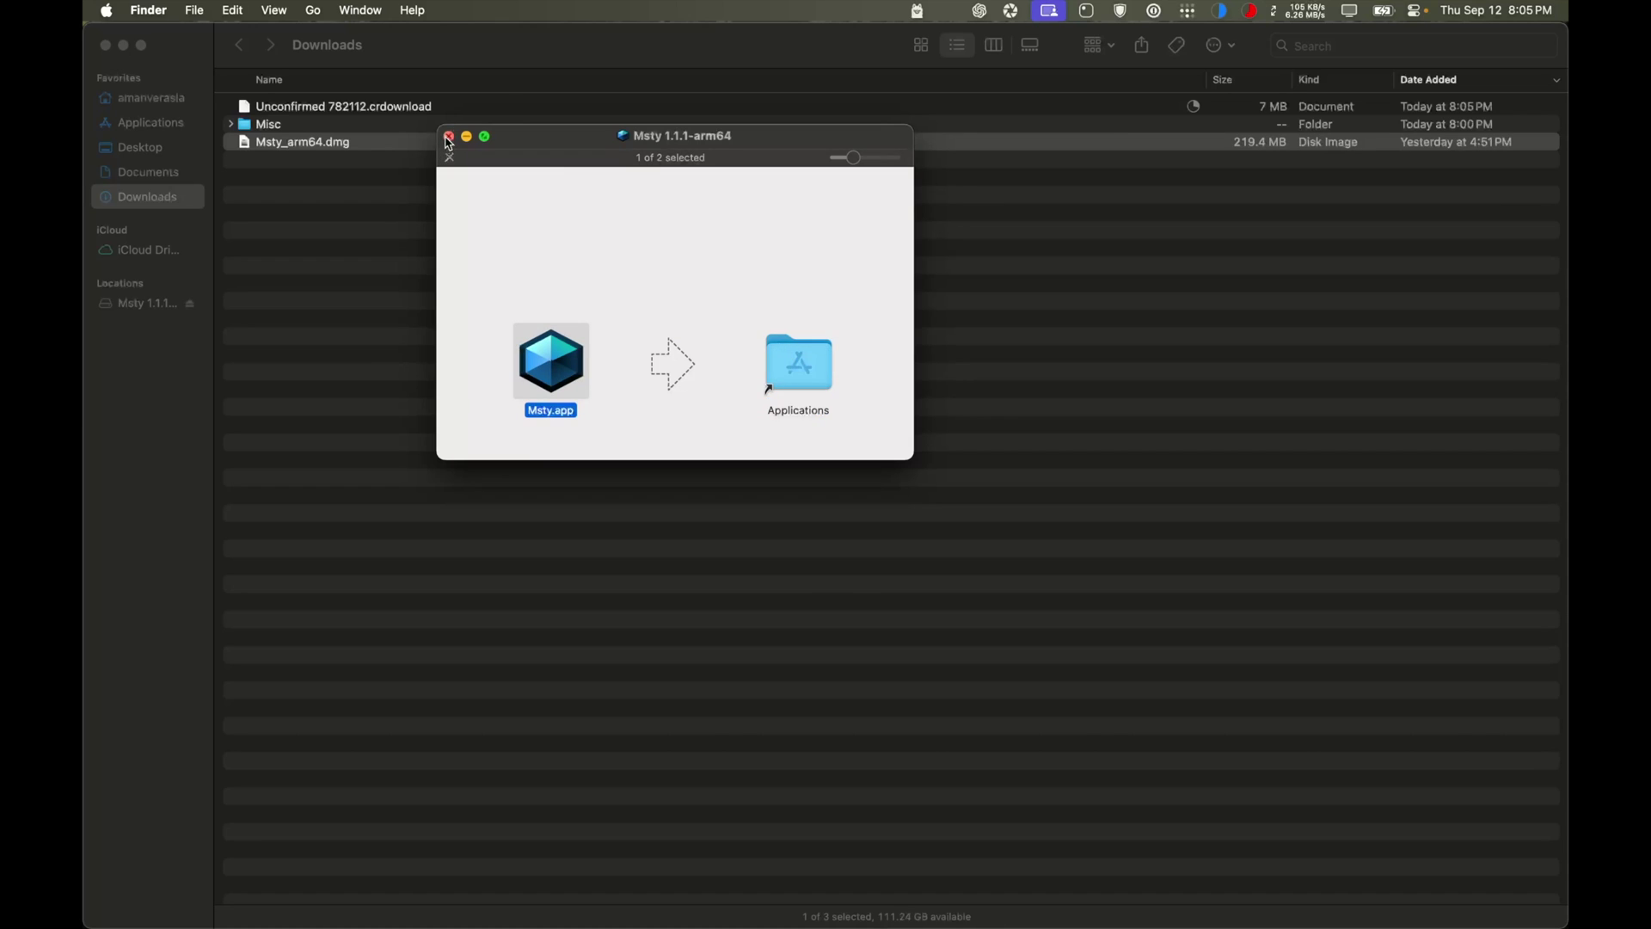
left_click(448, 136)
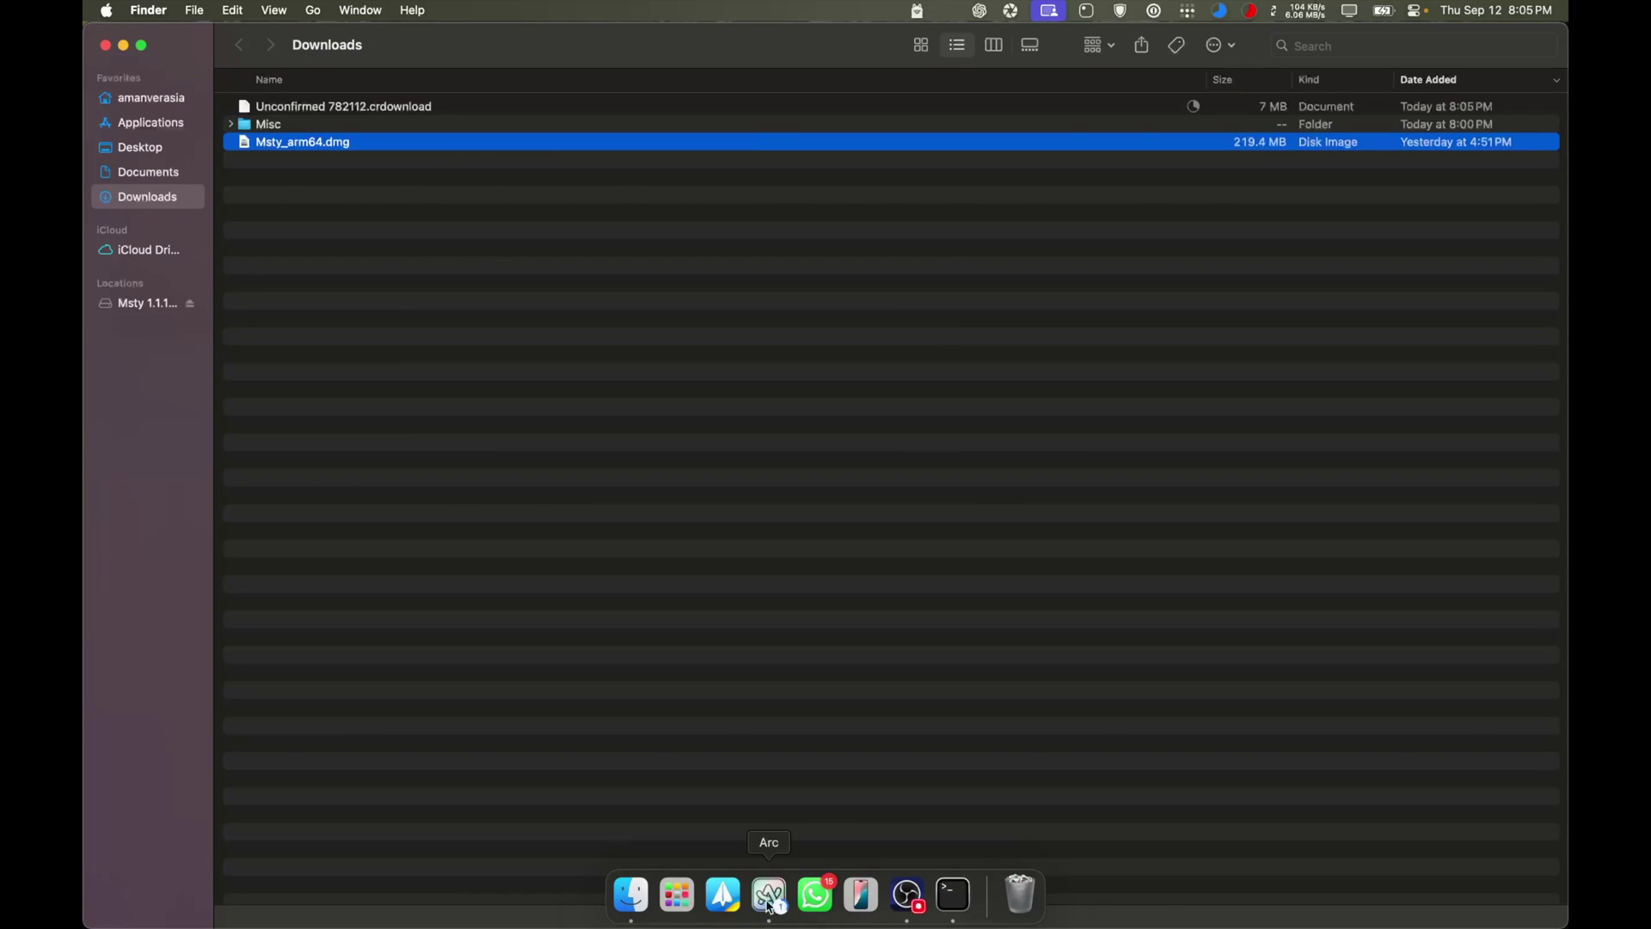
Launch the newly installed Msty from the launcher and confirm opening the downloaded app
left_click(767, 896)
scroll(508, 361, "left", 5)
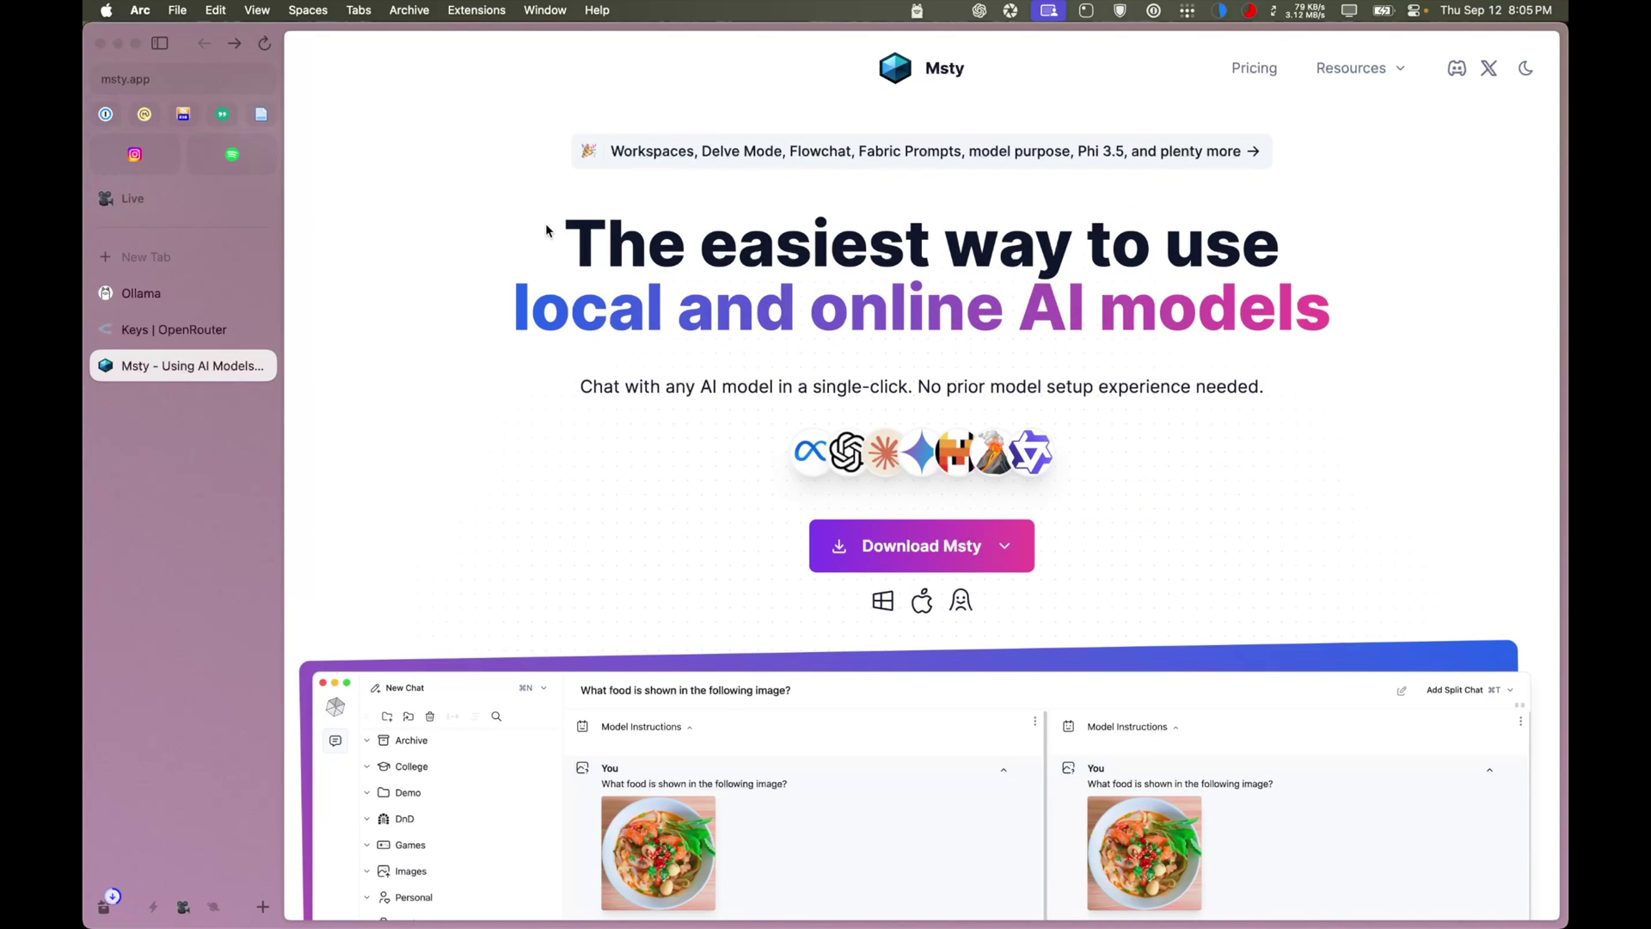
key("alt+space")
type("m")
key("Escape")
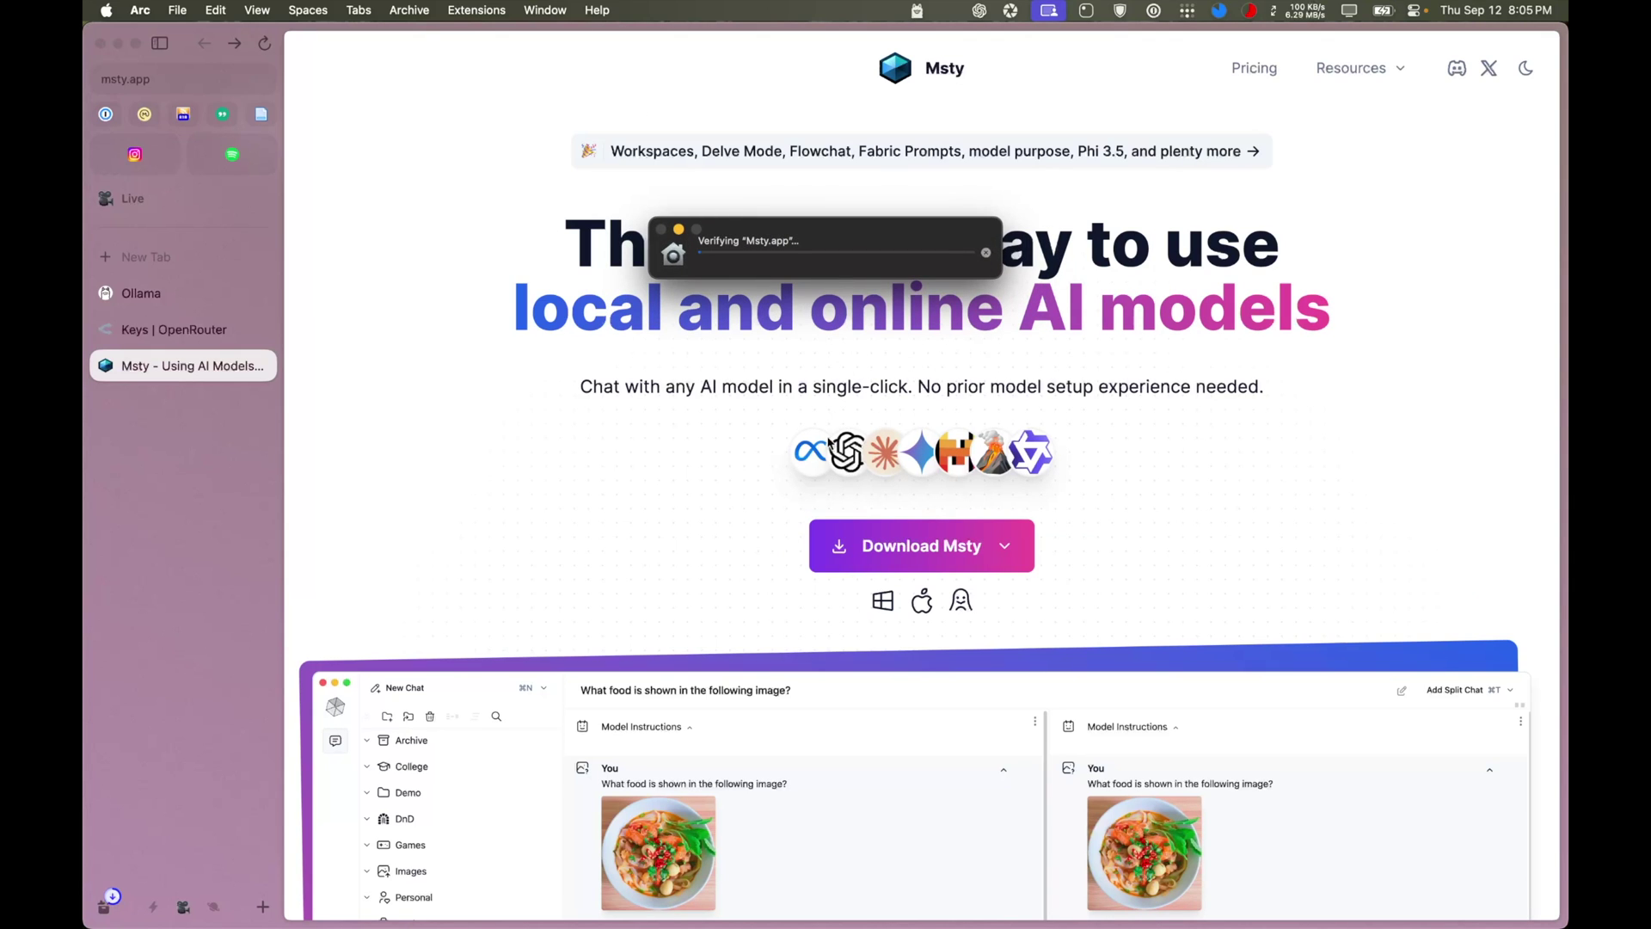
left_click(875, 395)
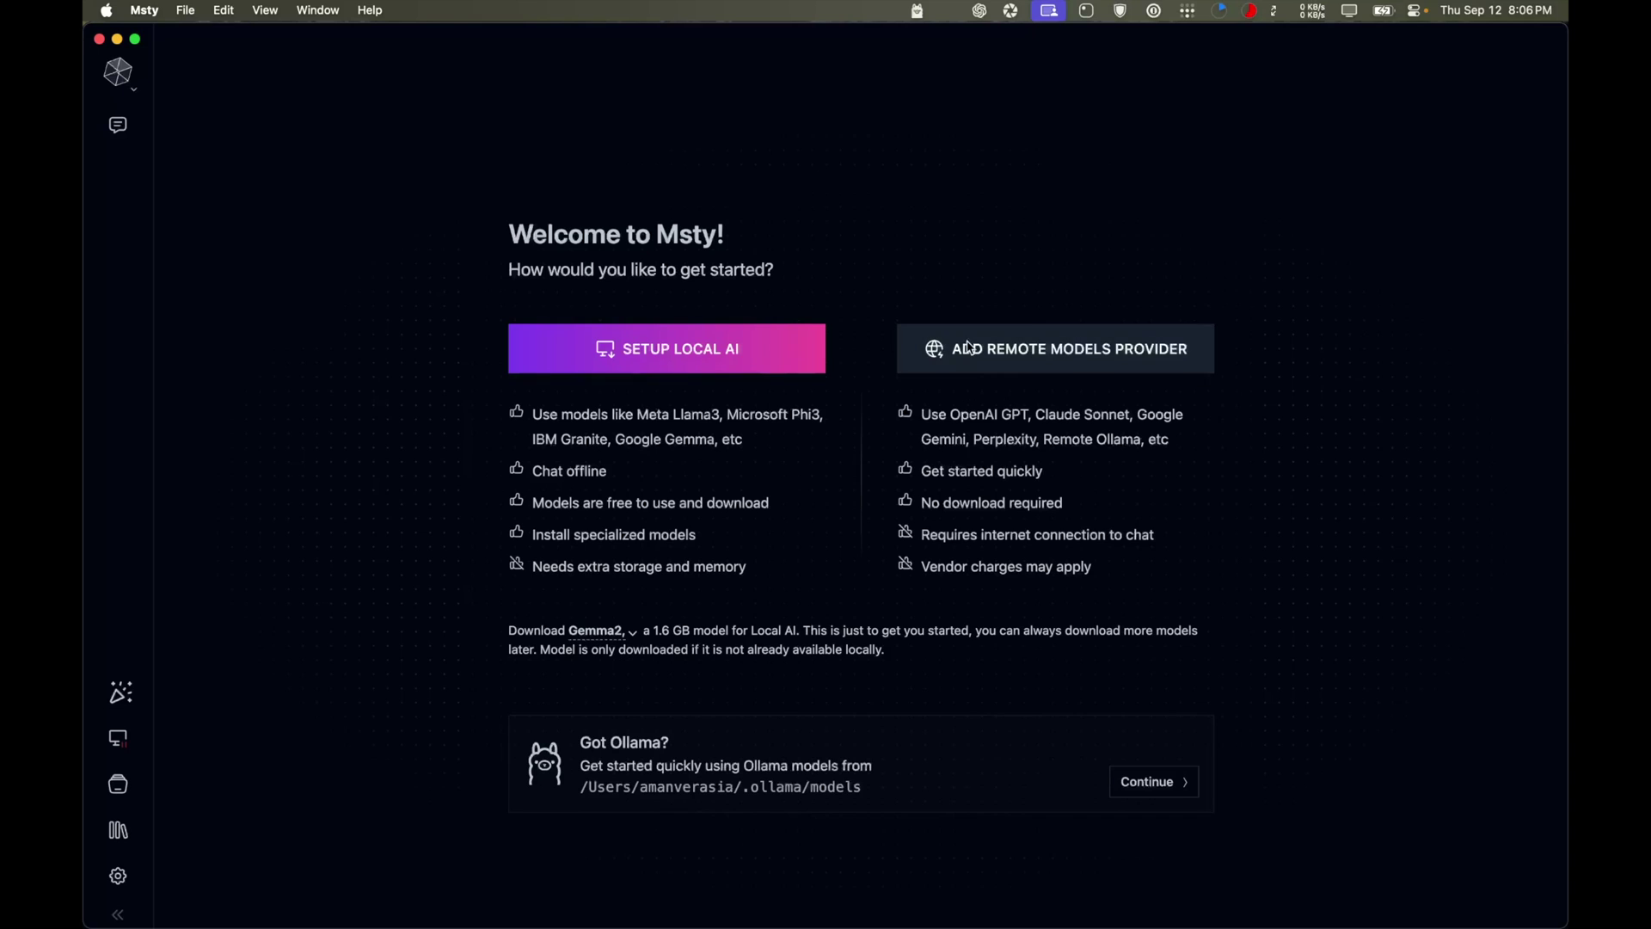
Choose Add Remote Models Provider on Msty's Welcome screen, then return to the browser
left_click(1042, 371)
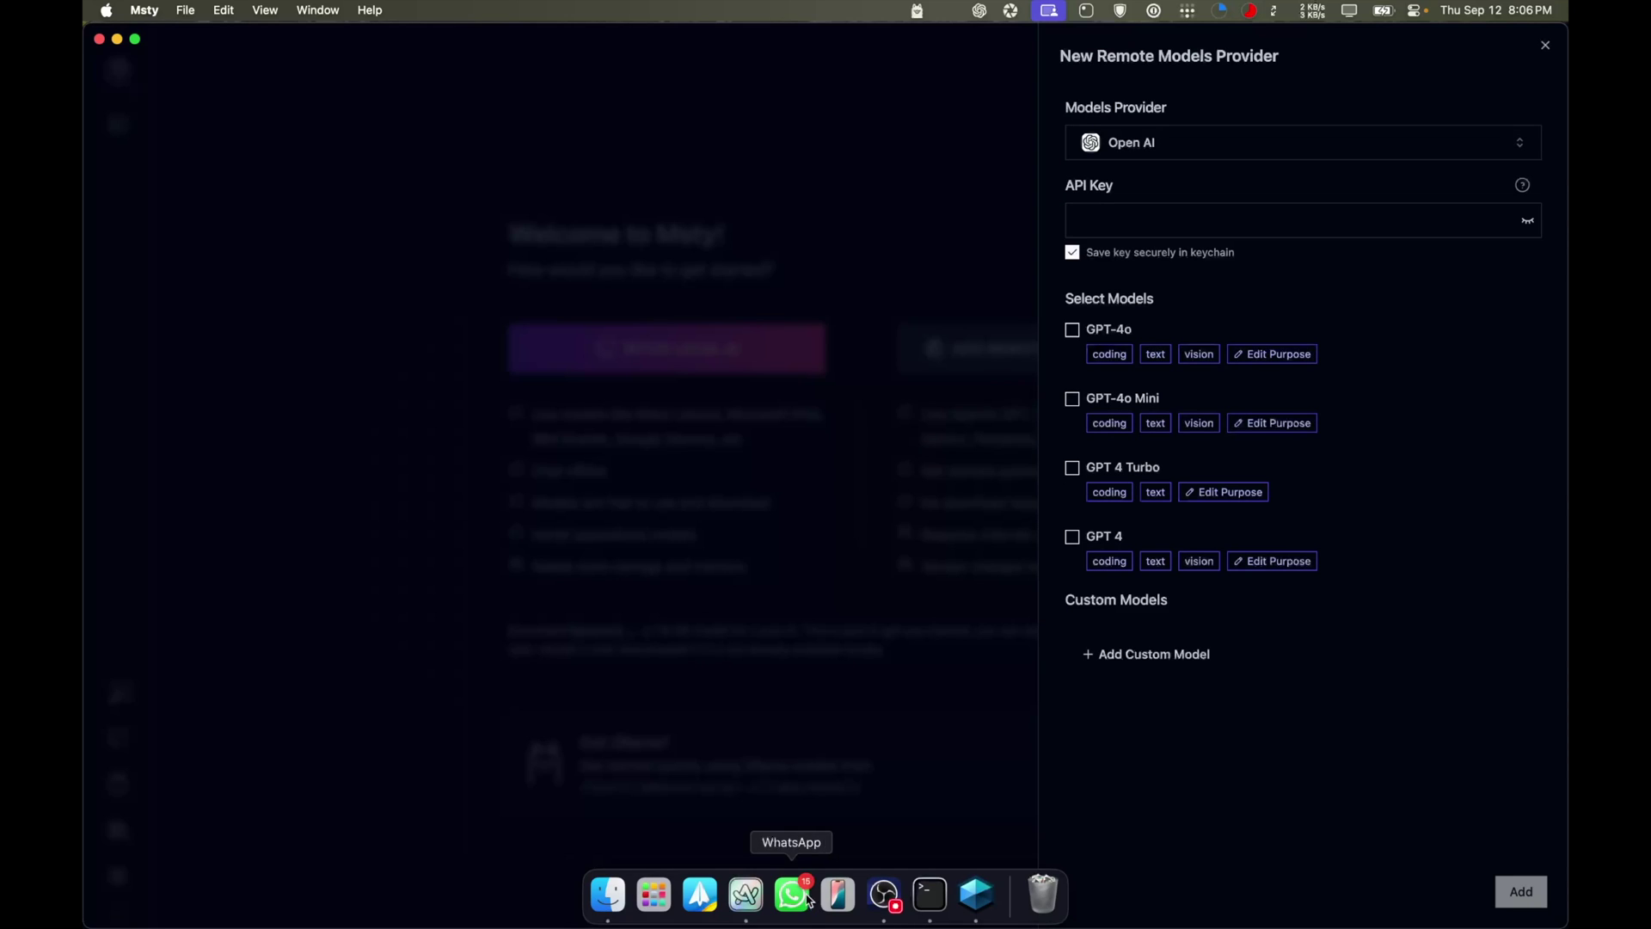
left_click(745, 891)
View the Ollama tab and its web address in Arc, then return to Msty's provider panel
left_click(138, 293)
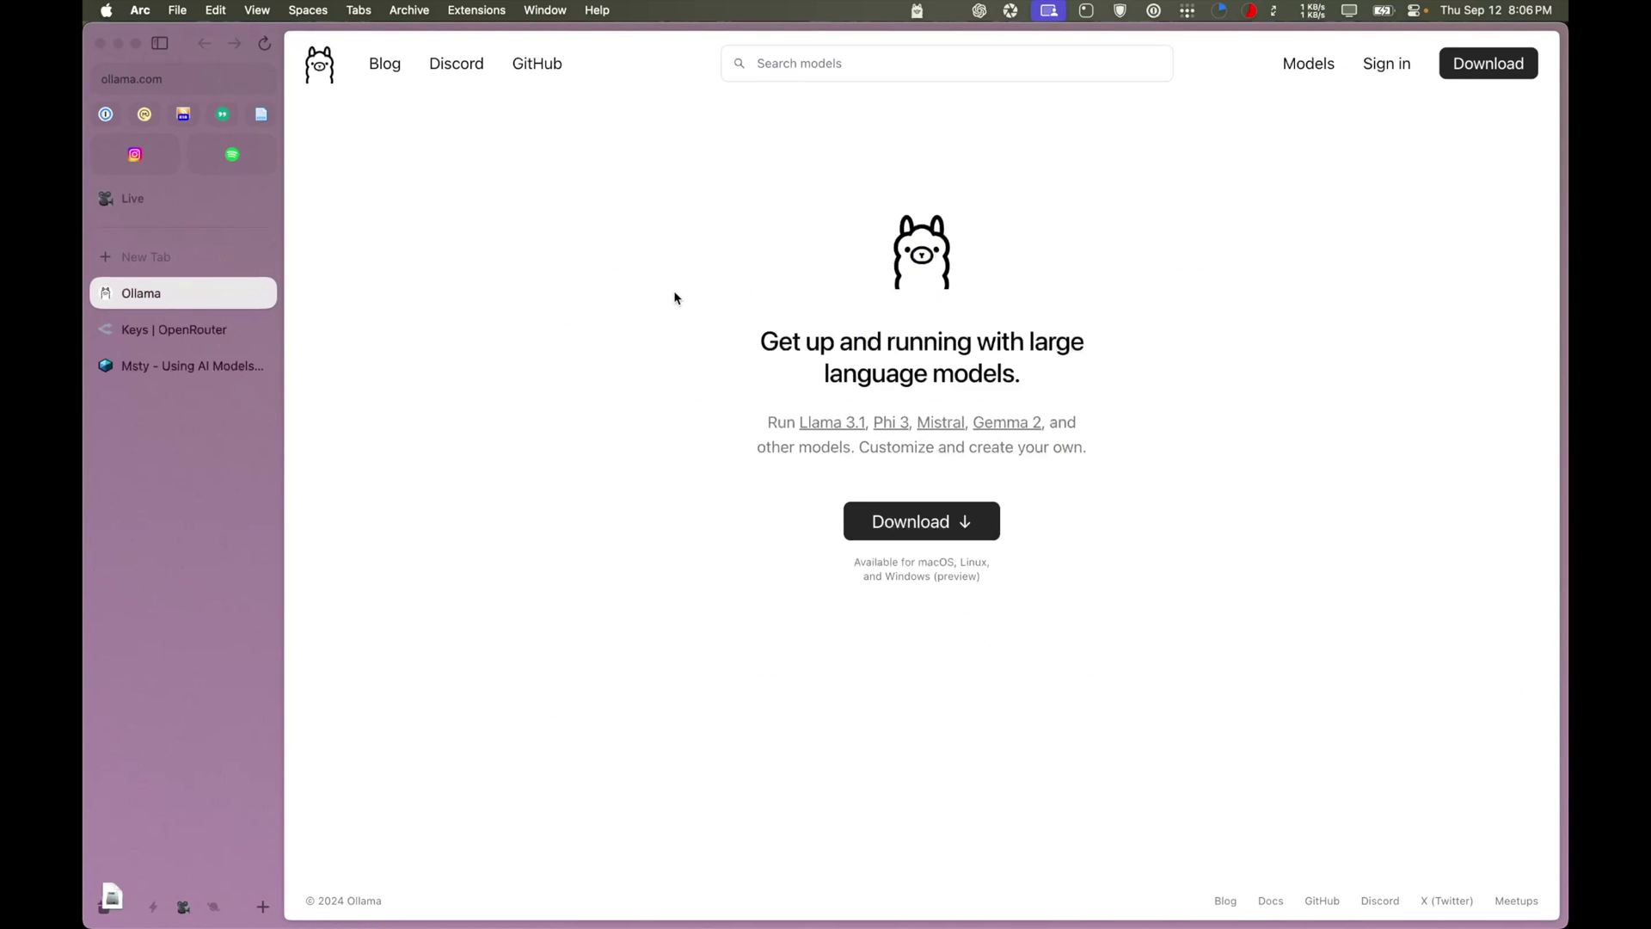
key("super+l")
key("Escape")
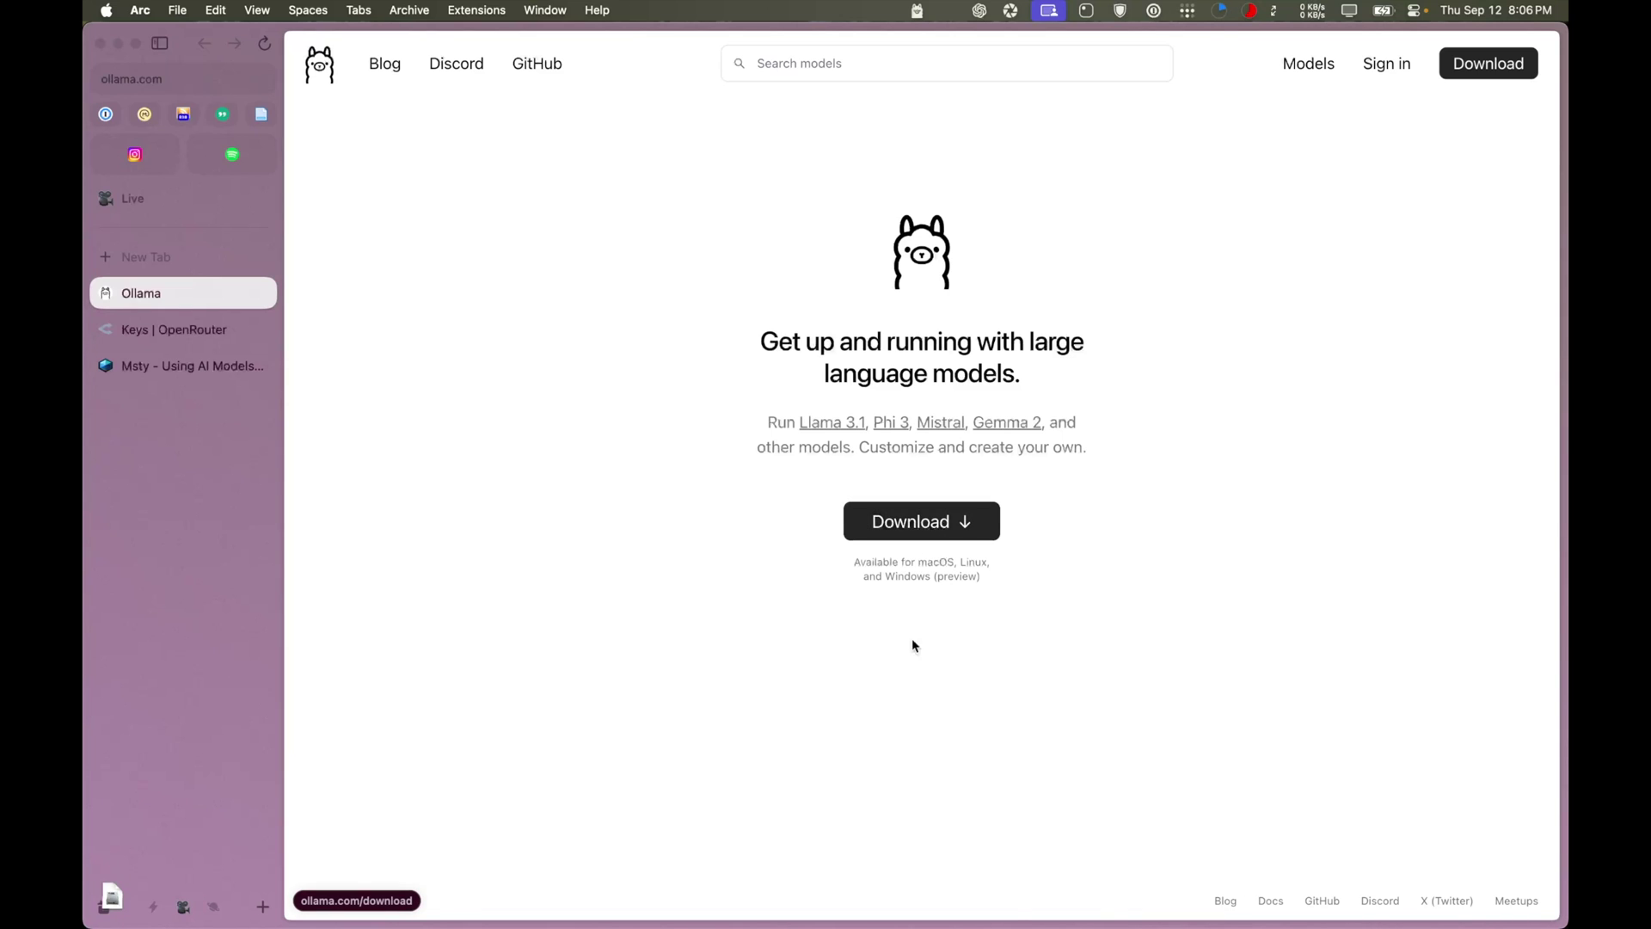
mouse_move(976, 907)
left_click(976, 899)
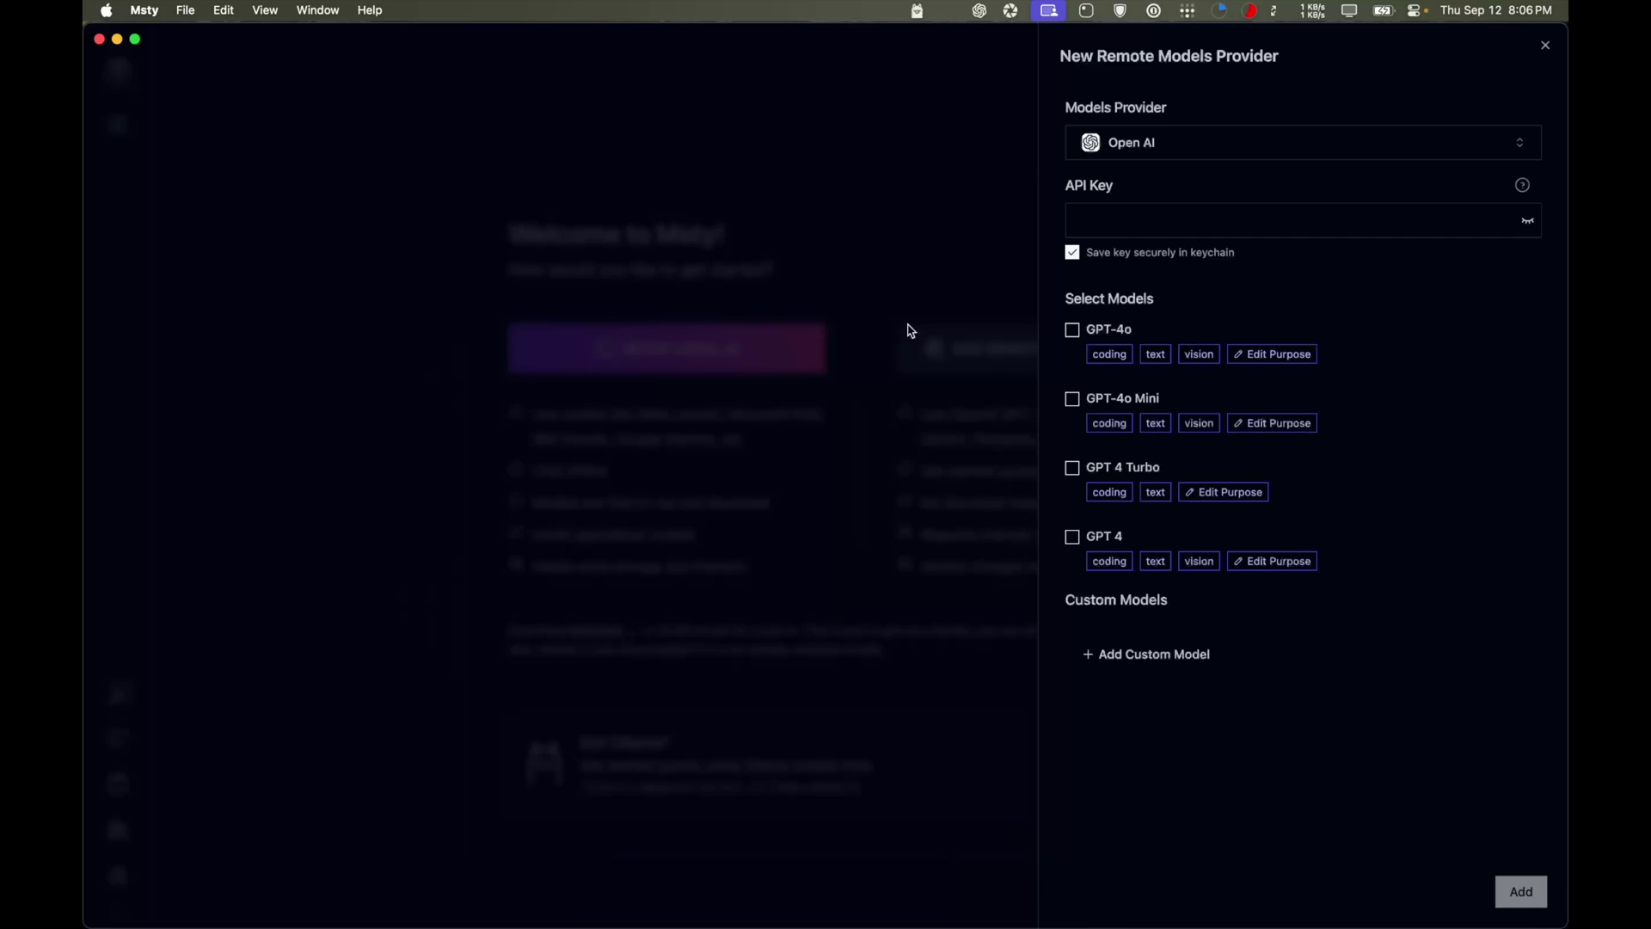
Set the models provider to Open Router and bring up OpenRouter's API Keys page in Arc
left_click(1175, 150)
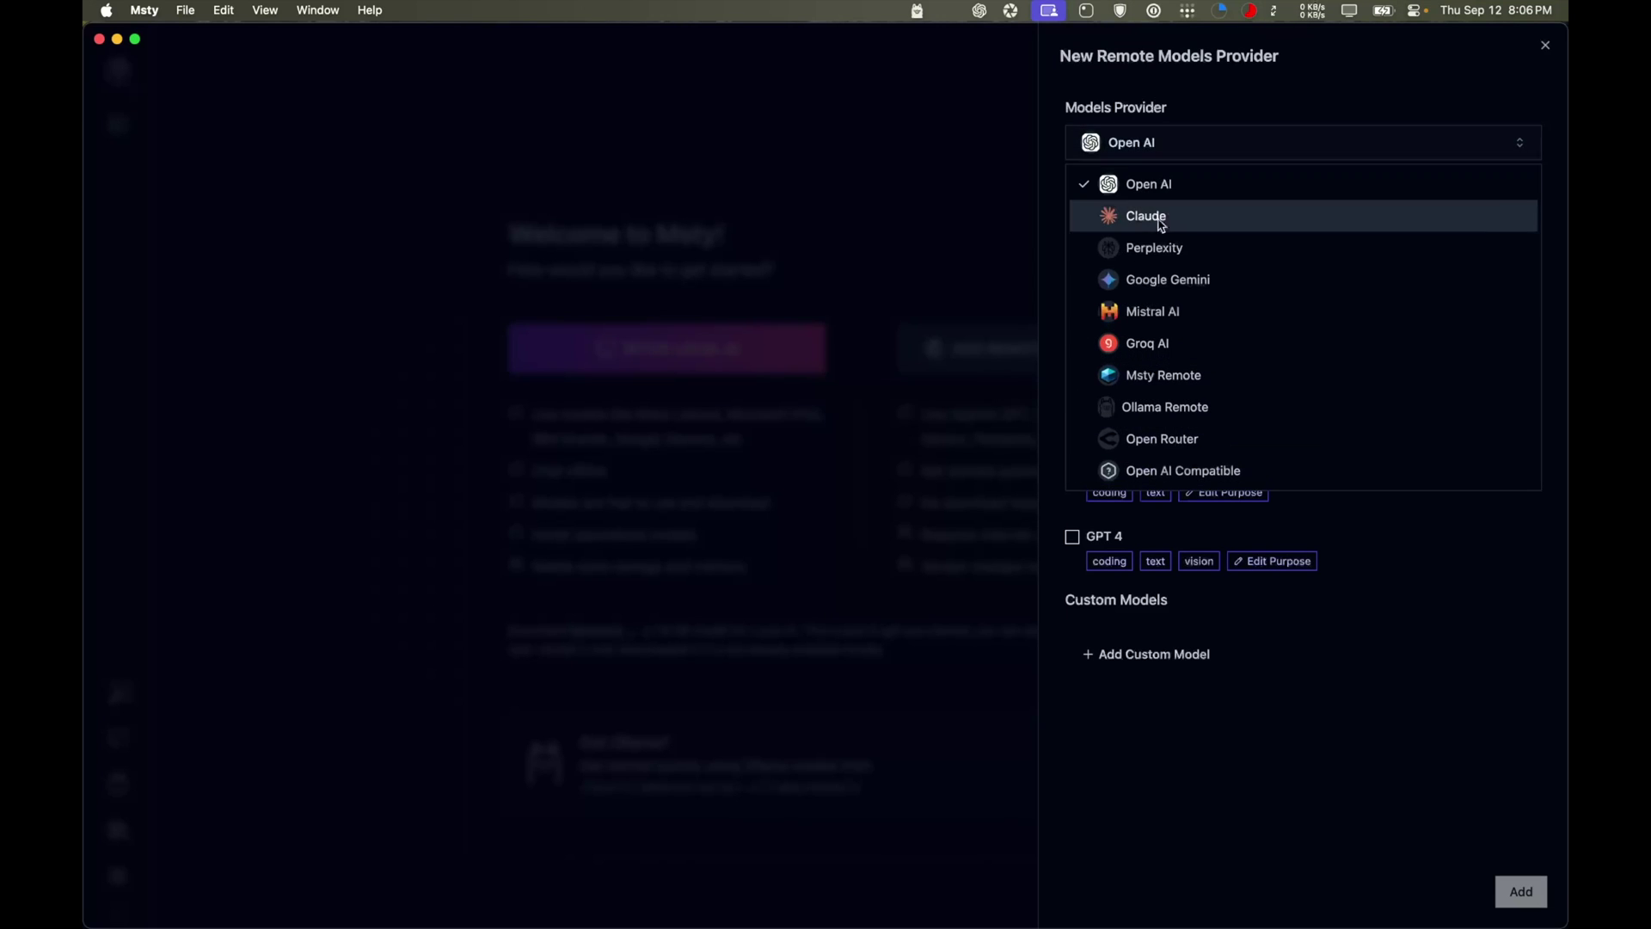
left_click(1167, 441)
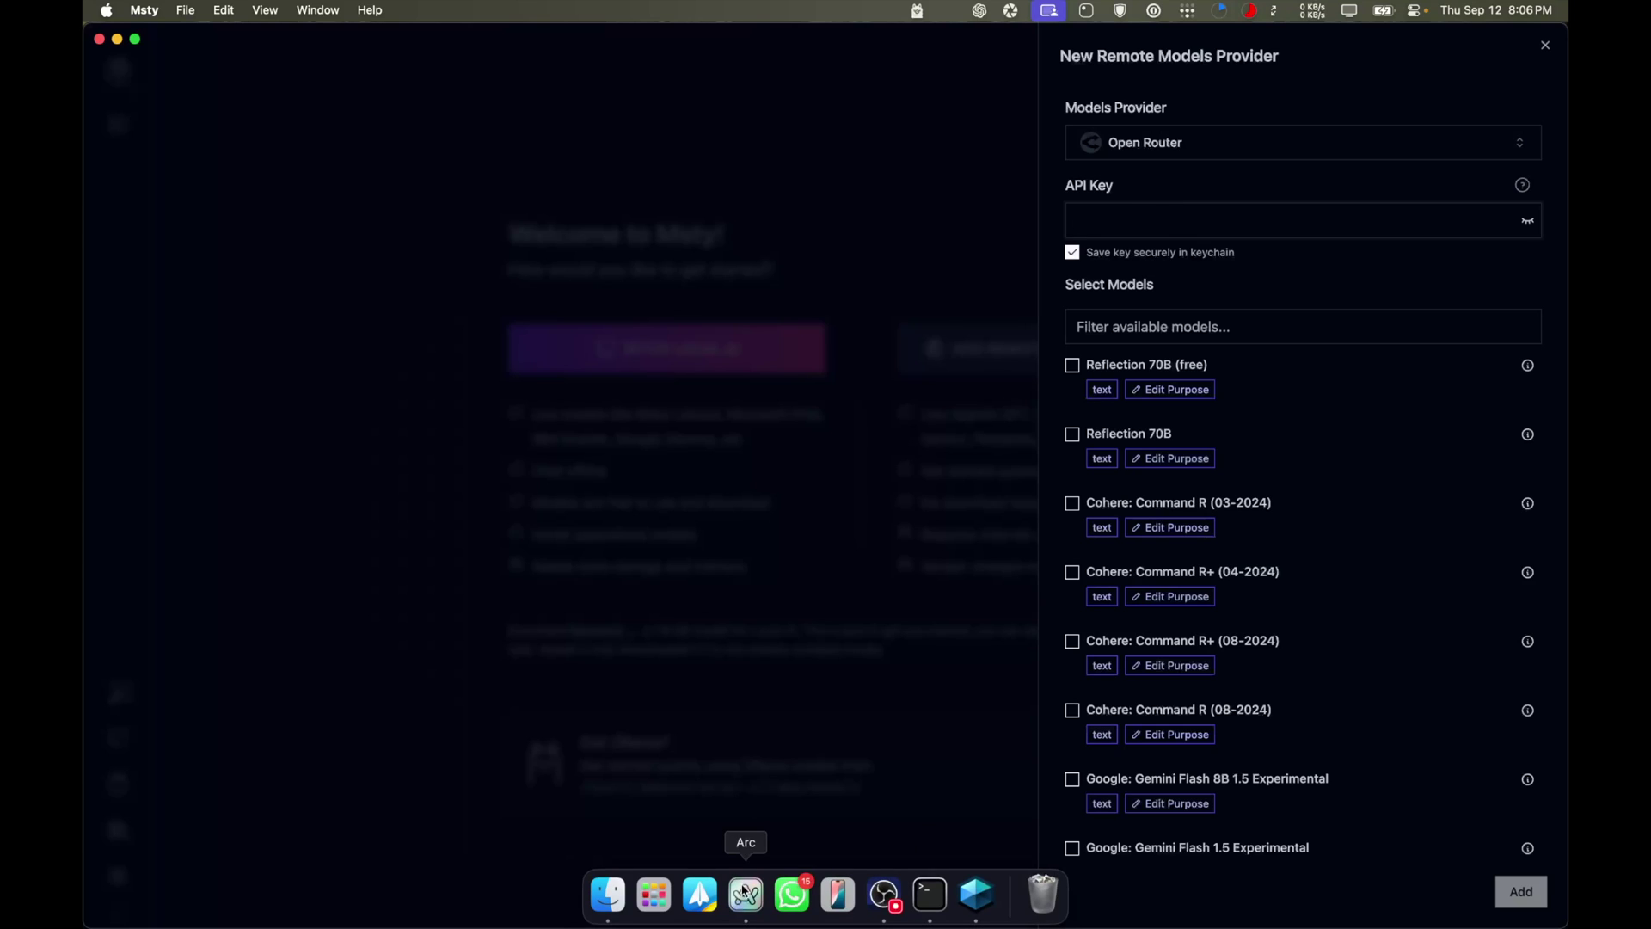
left_click(744, 893)
left_click(162, 335)
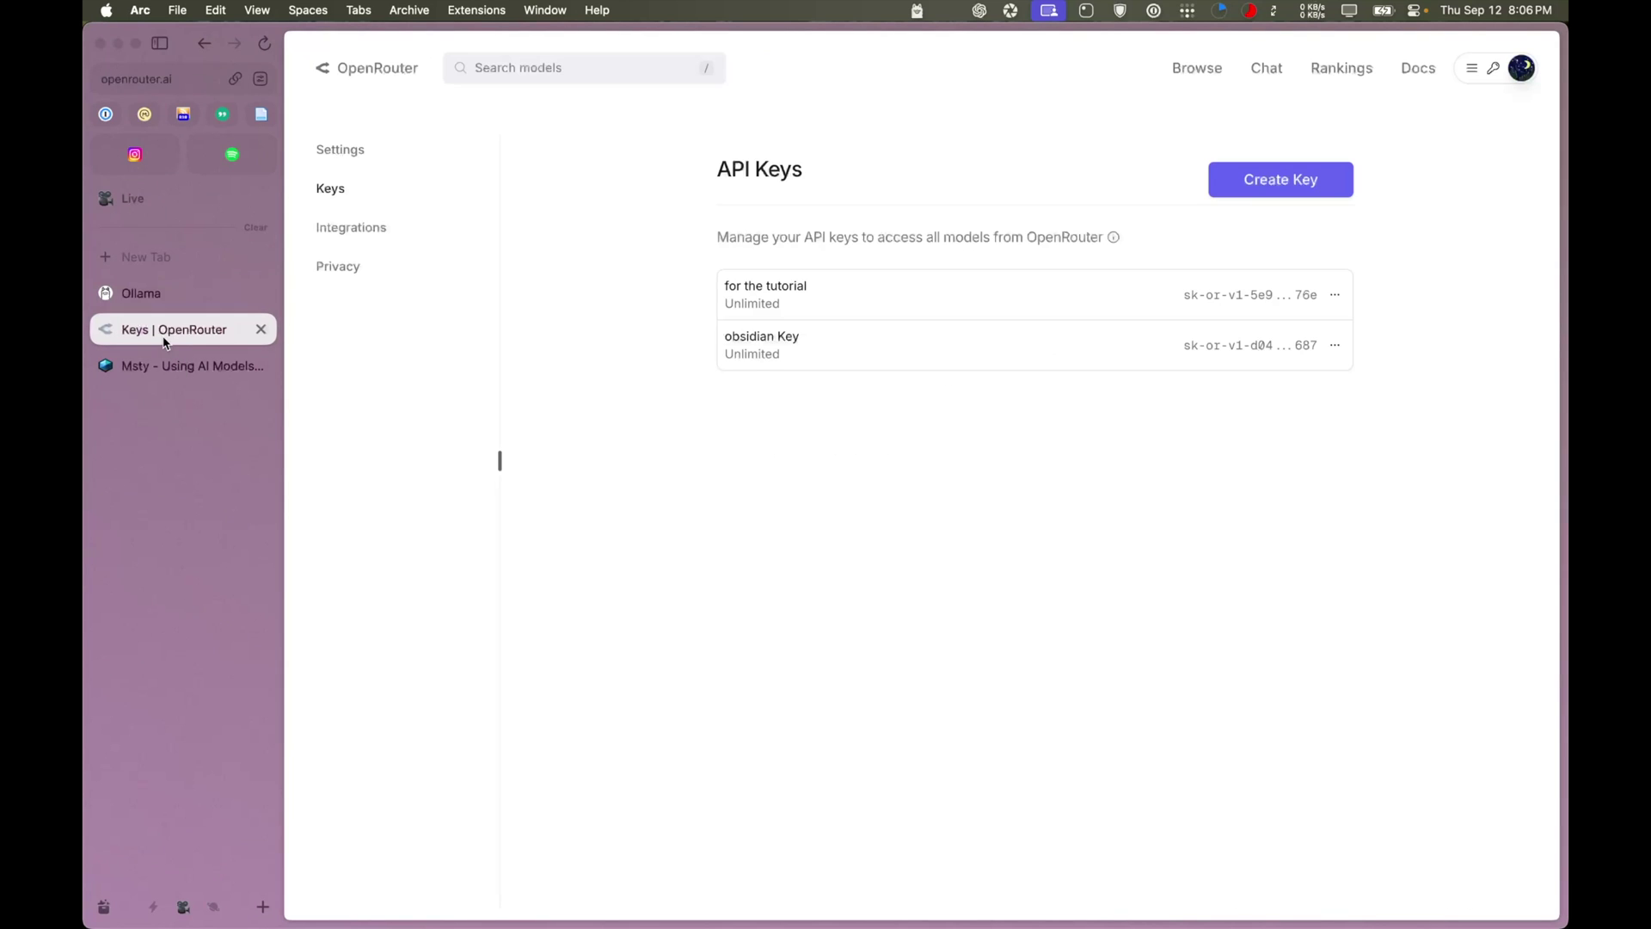
key("super+l")
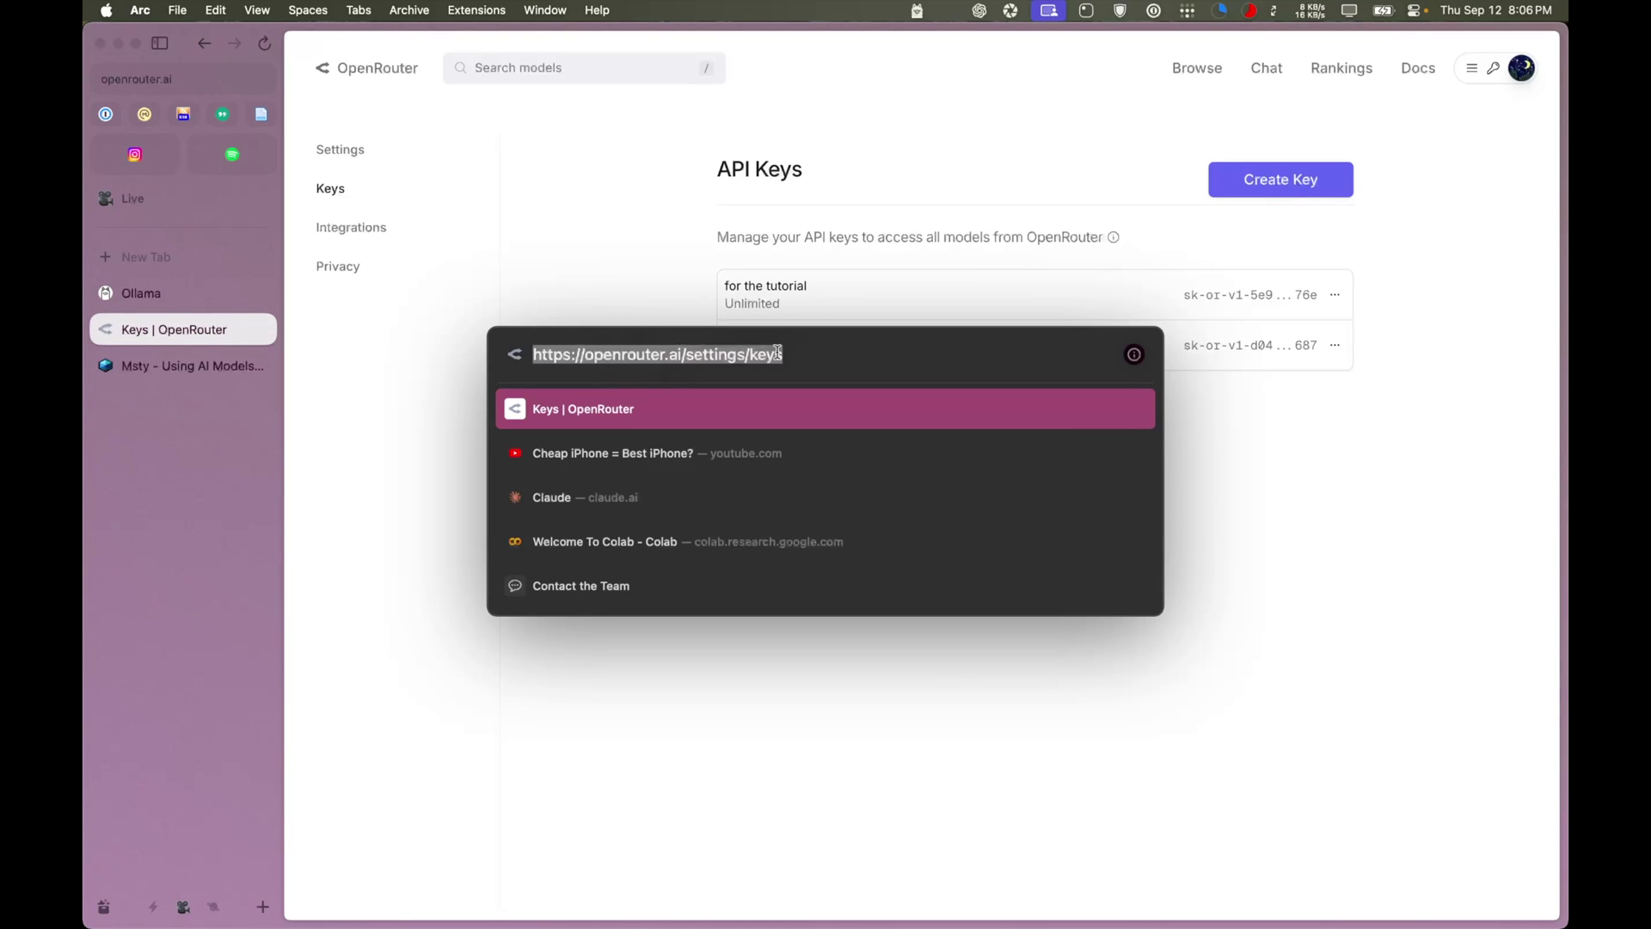
key("Escape")
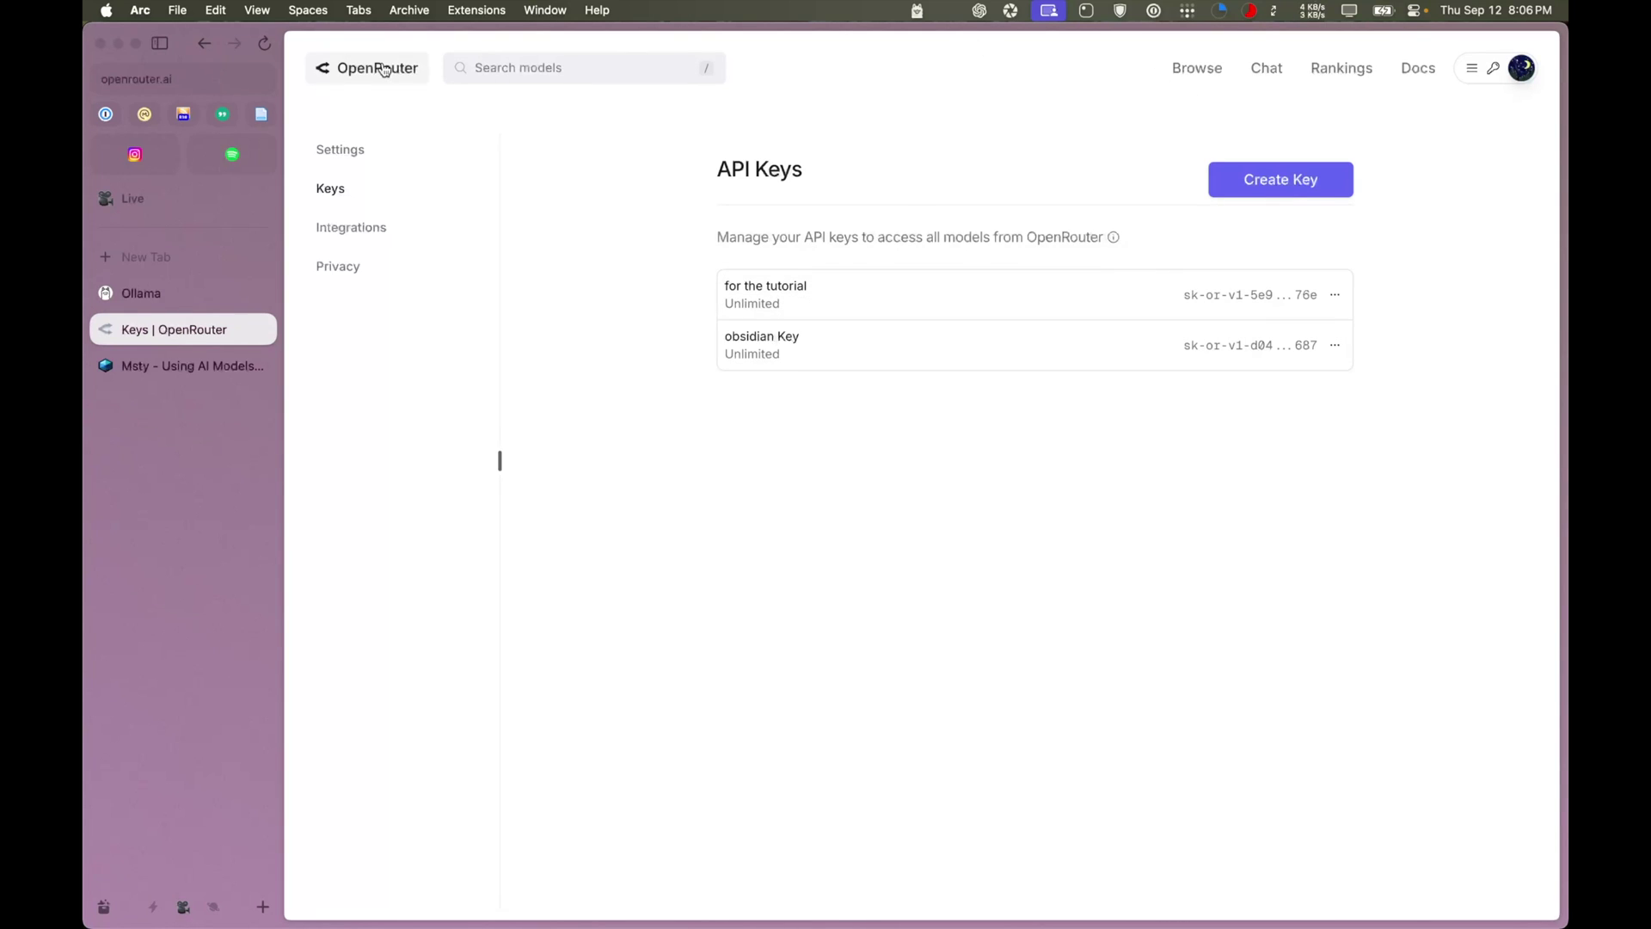
left_click(378, 68)
scroll(1013, 579, "down", 3)
scroll(1013, 578, "up", 3)
left_click(1211, 74)
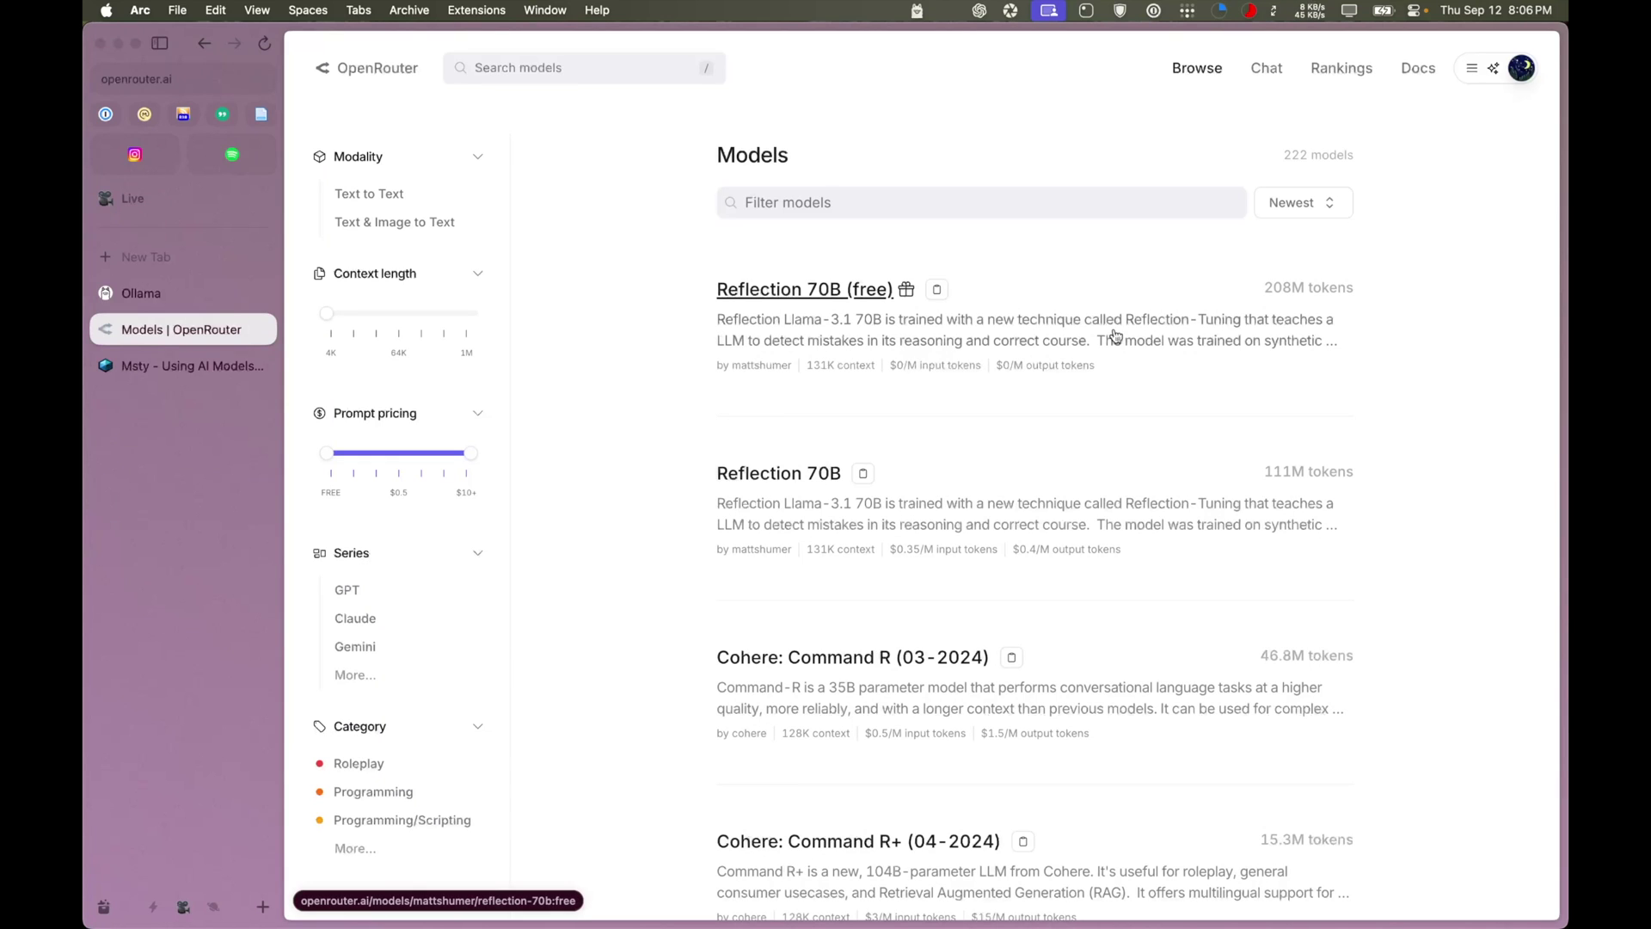
left_click(1493, 68)
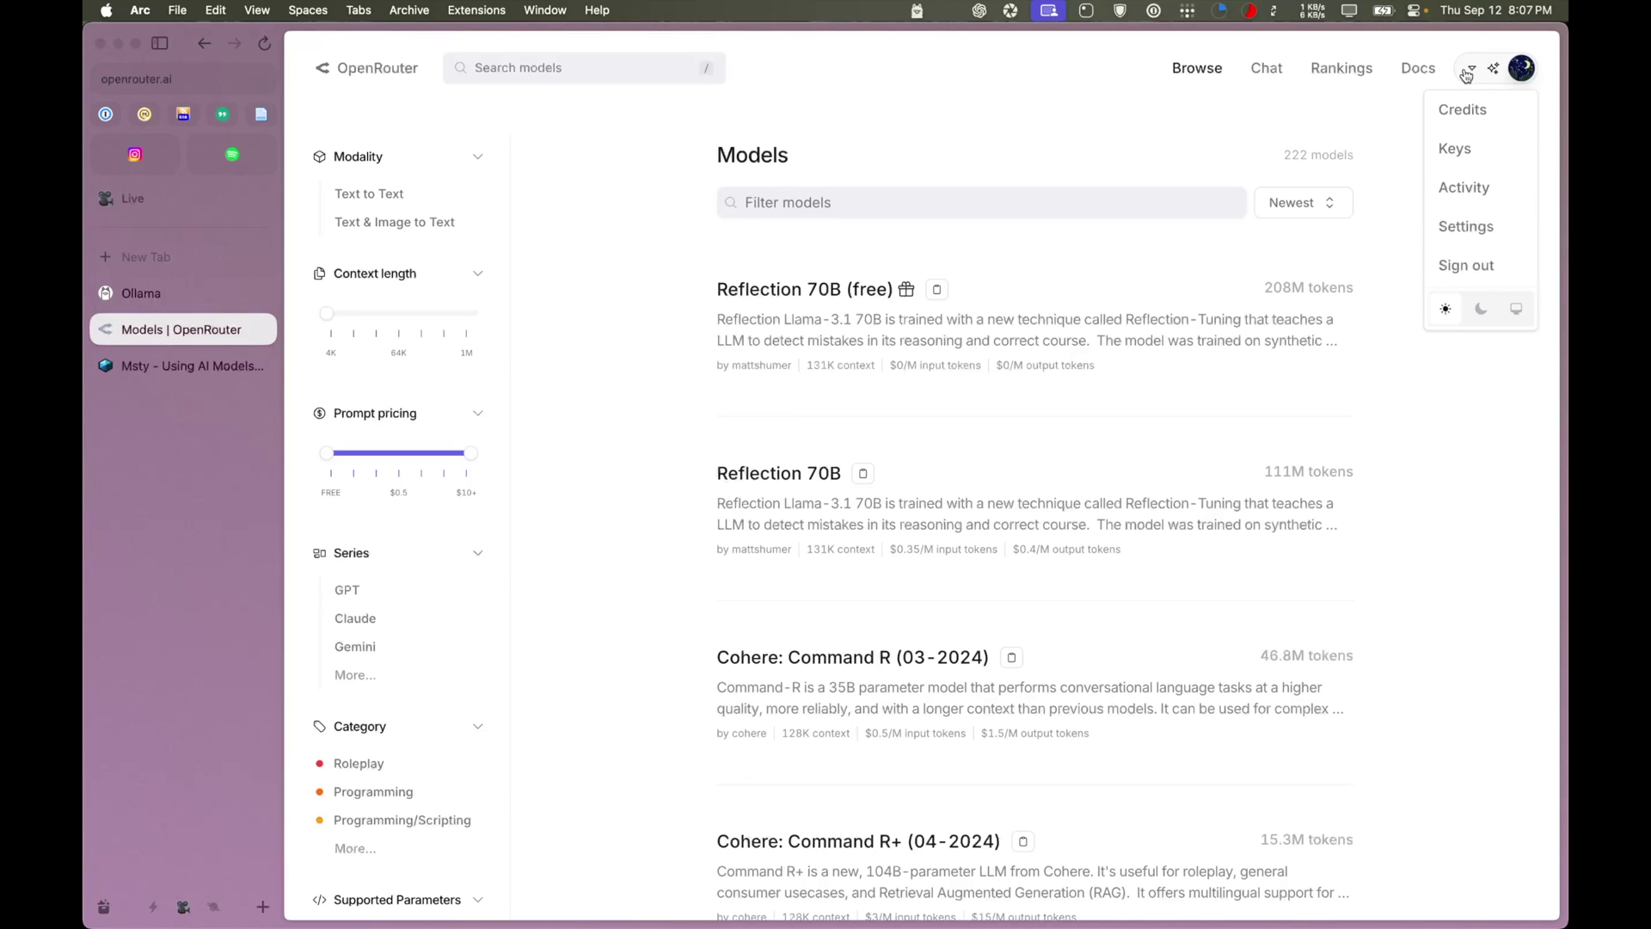
left_click(1471, 152)
left_click(1105, 424)
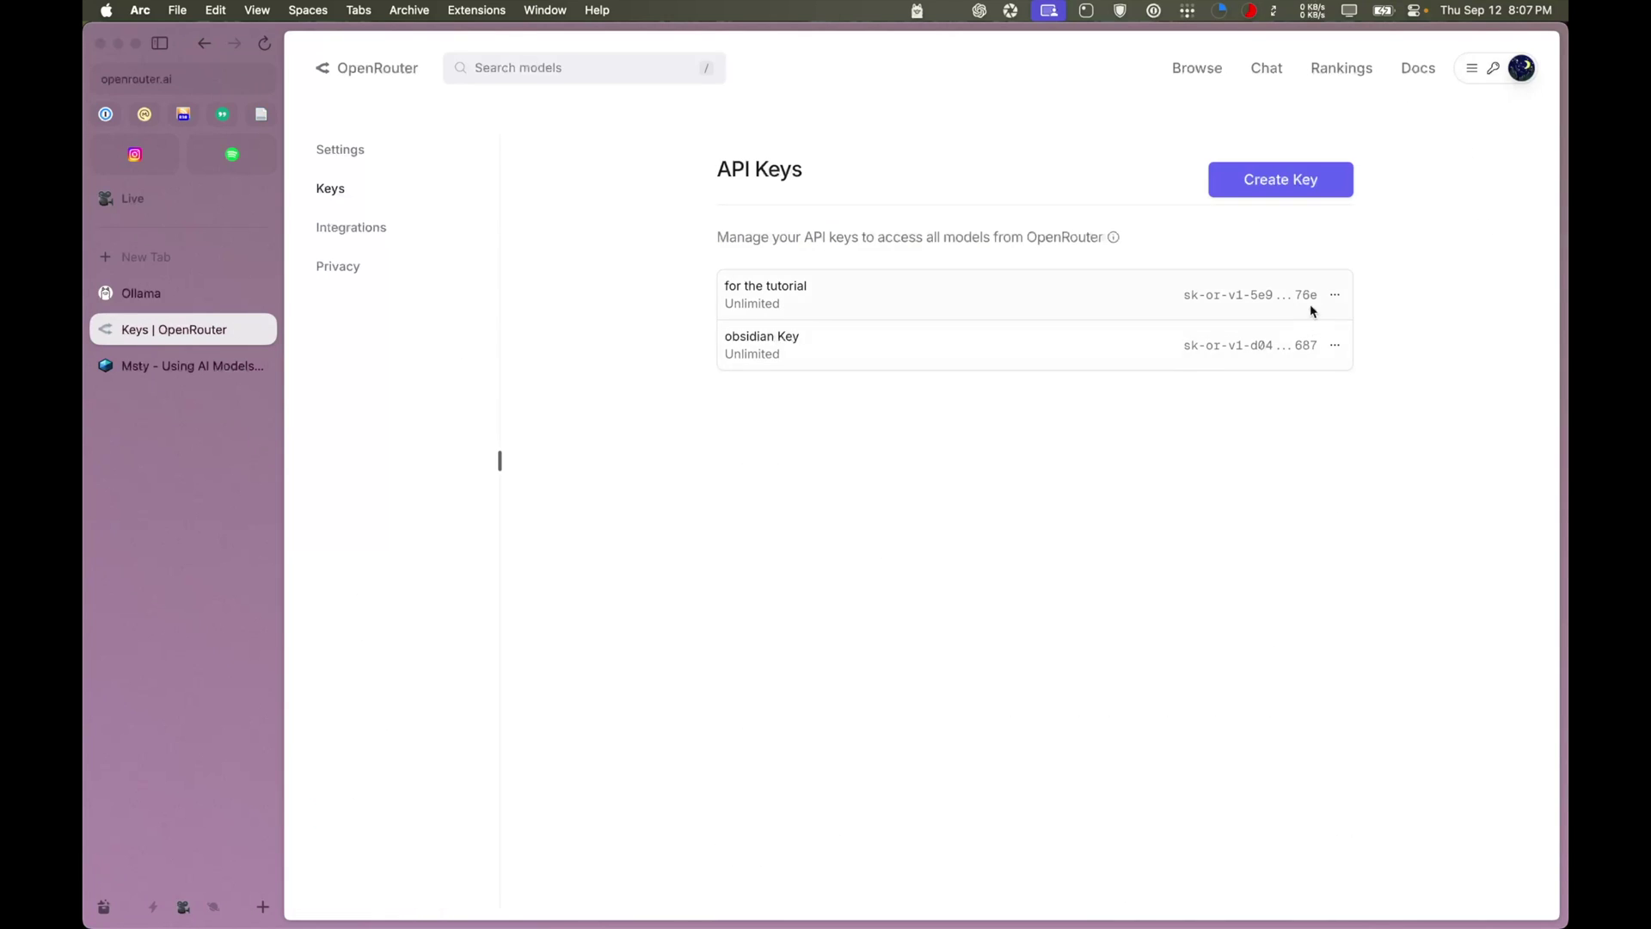
Create an OpenRouter API key named 'for youtube' and copy the new key
left_click(1281, 181)
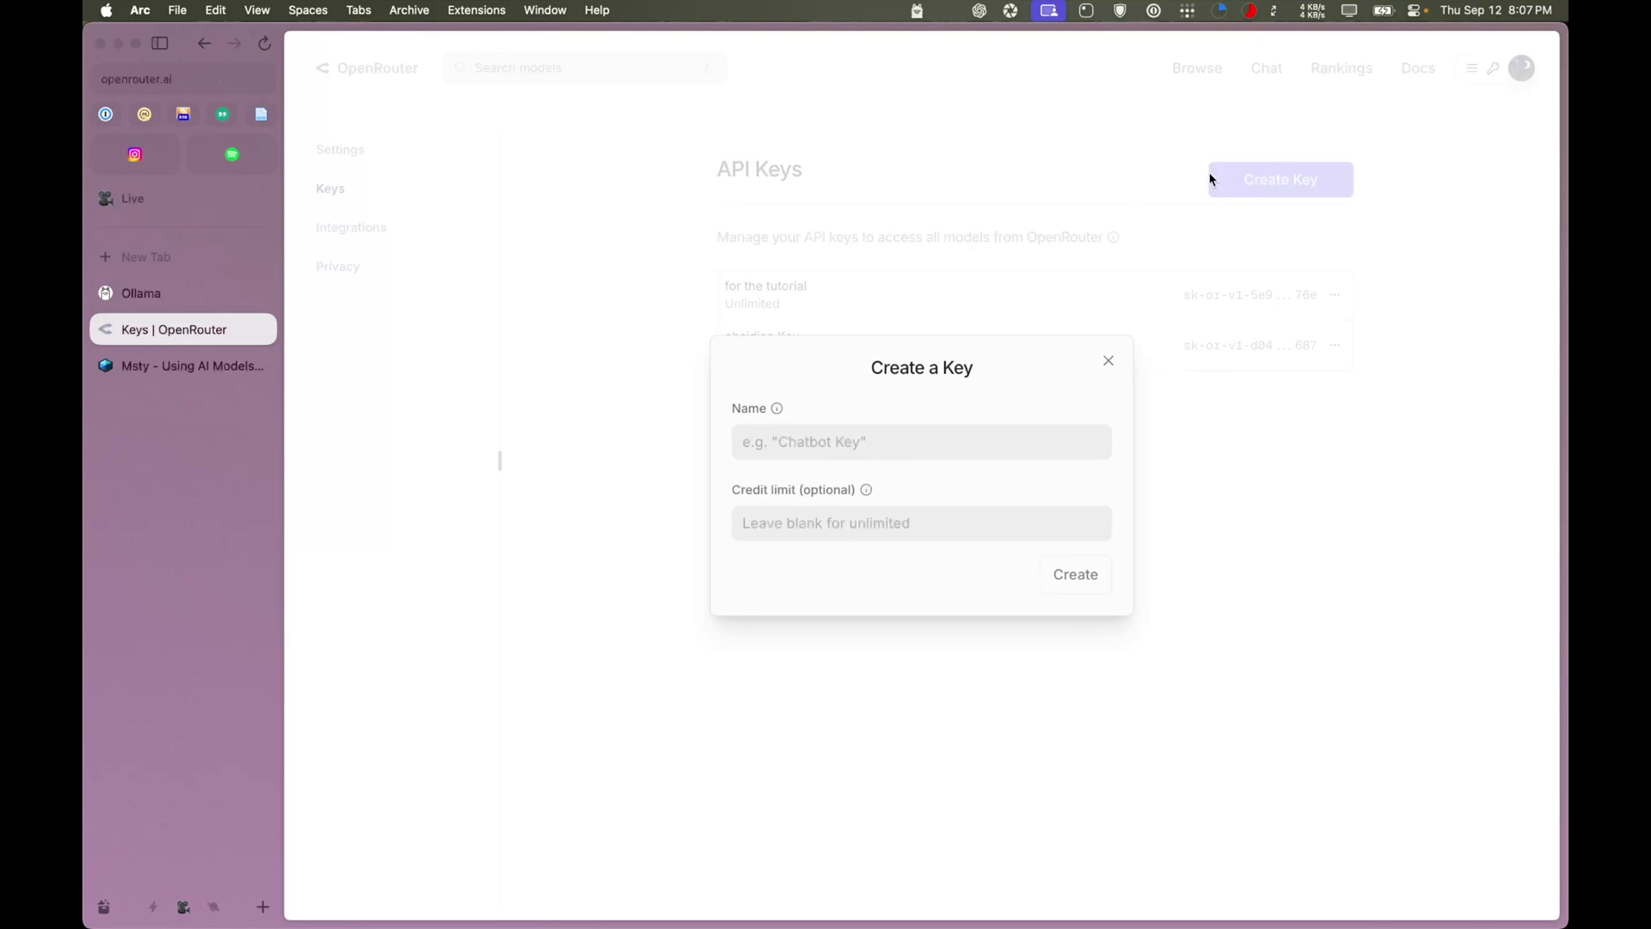
left_click(861, 440)
type("for youtube")
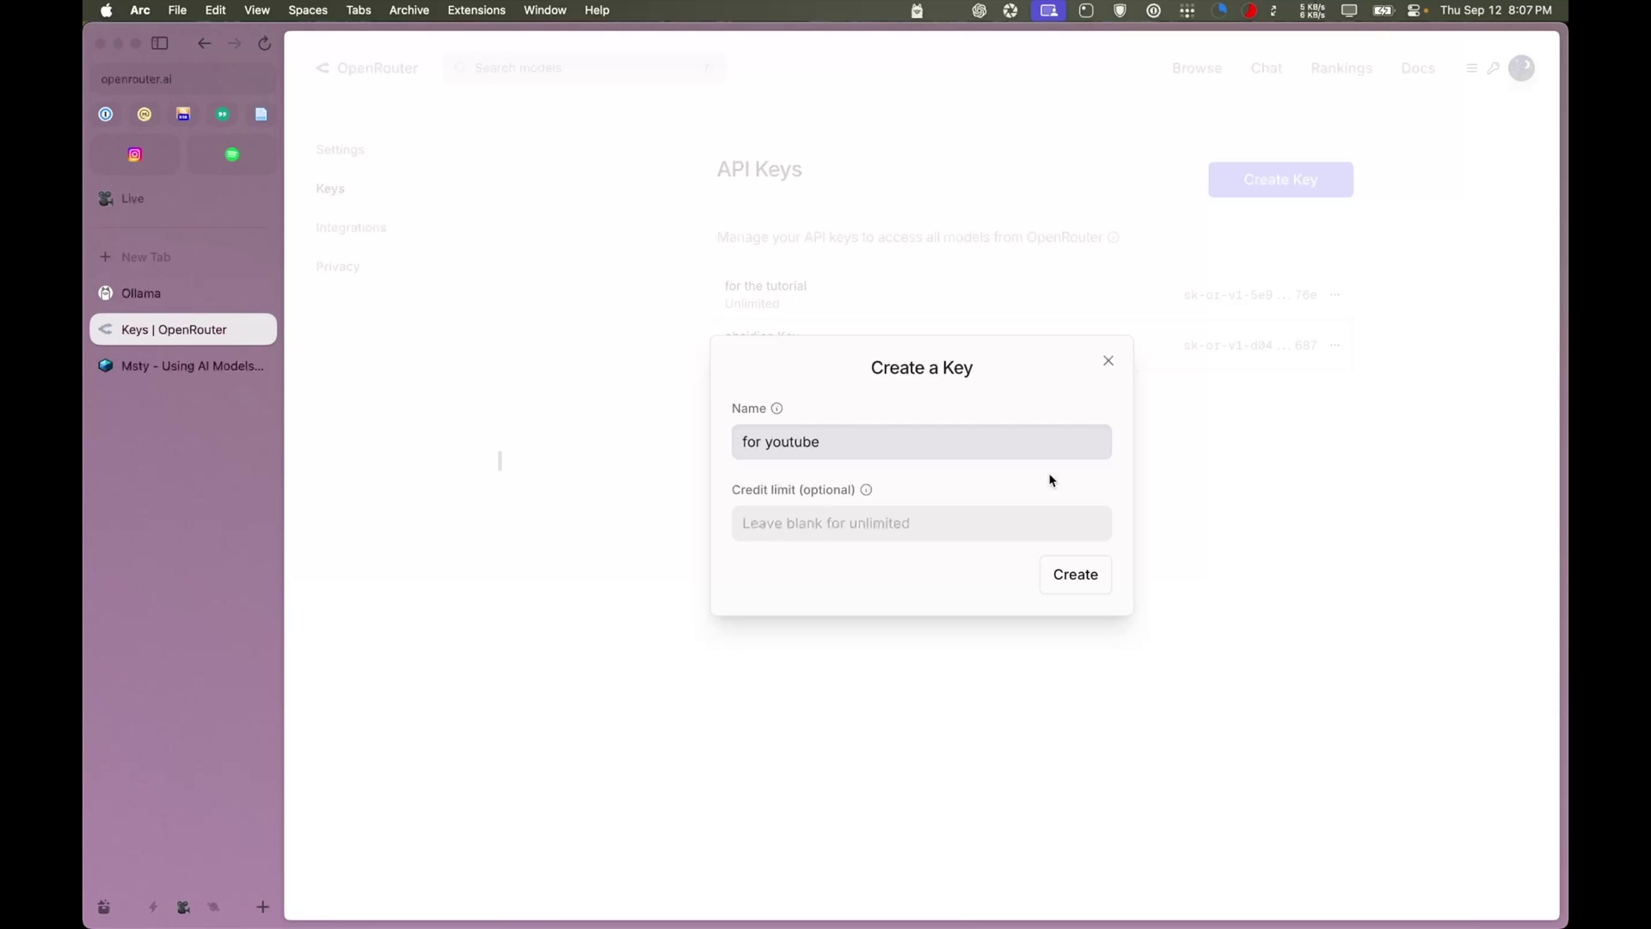
left_click(1075, 573)
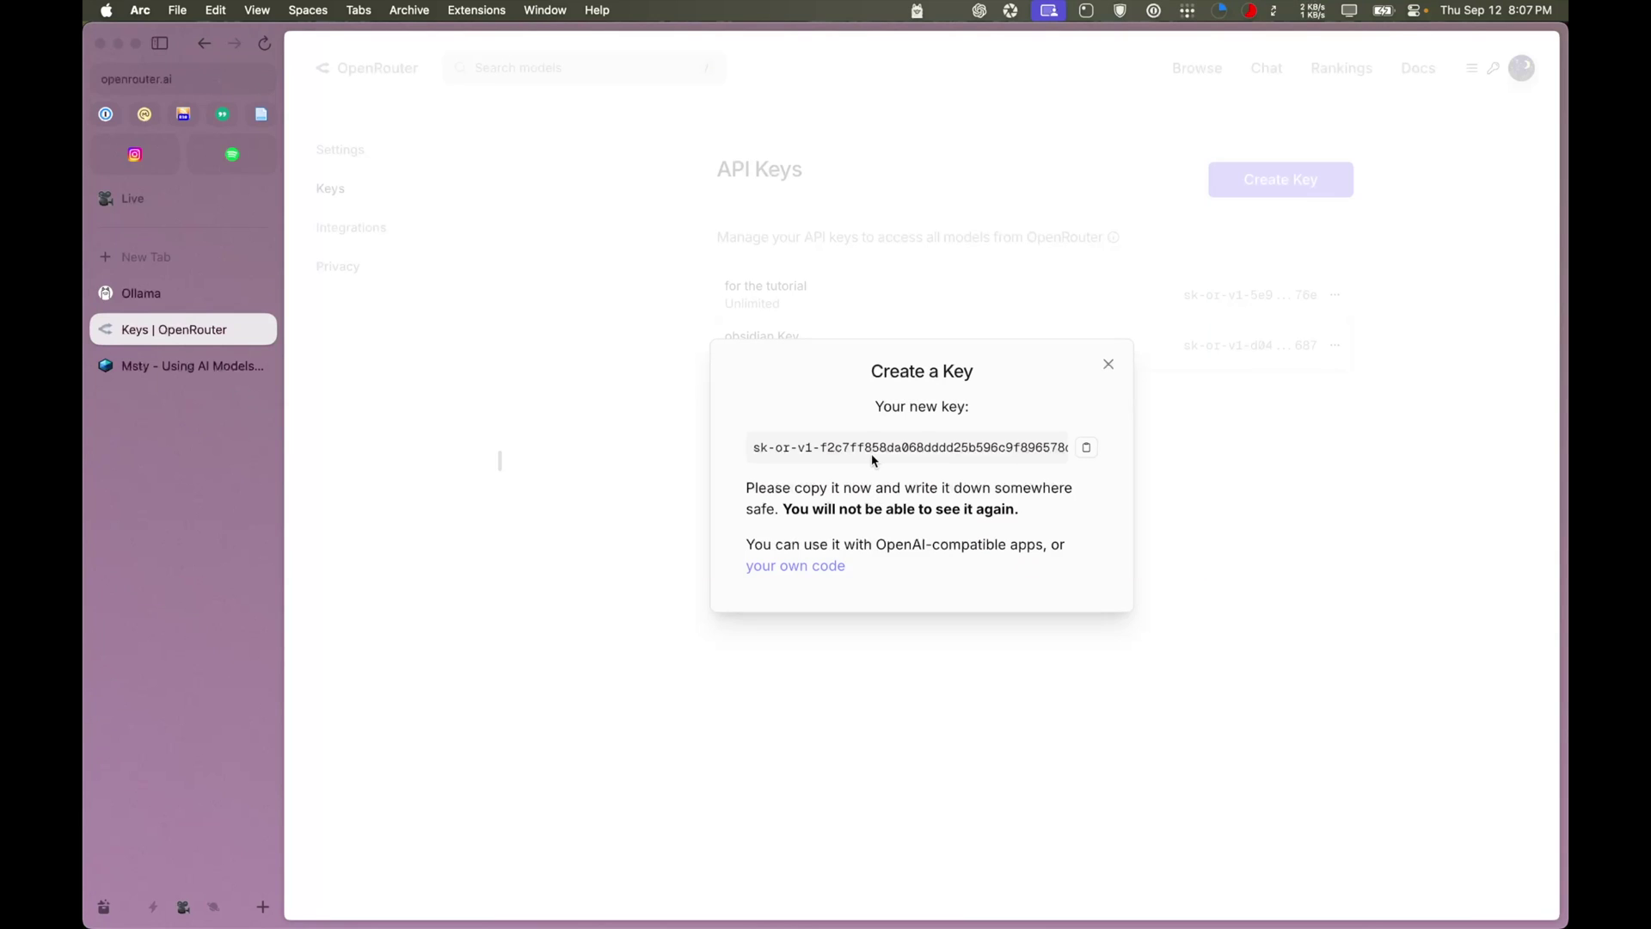
left_click(1086, 448)
Paste the new OpenRouter key as Msty's API key and briefly reveal it to verify
left_click(974, 894)
left_click(1136, 213)
key("super+v")
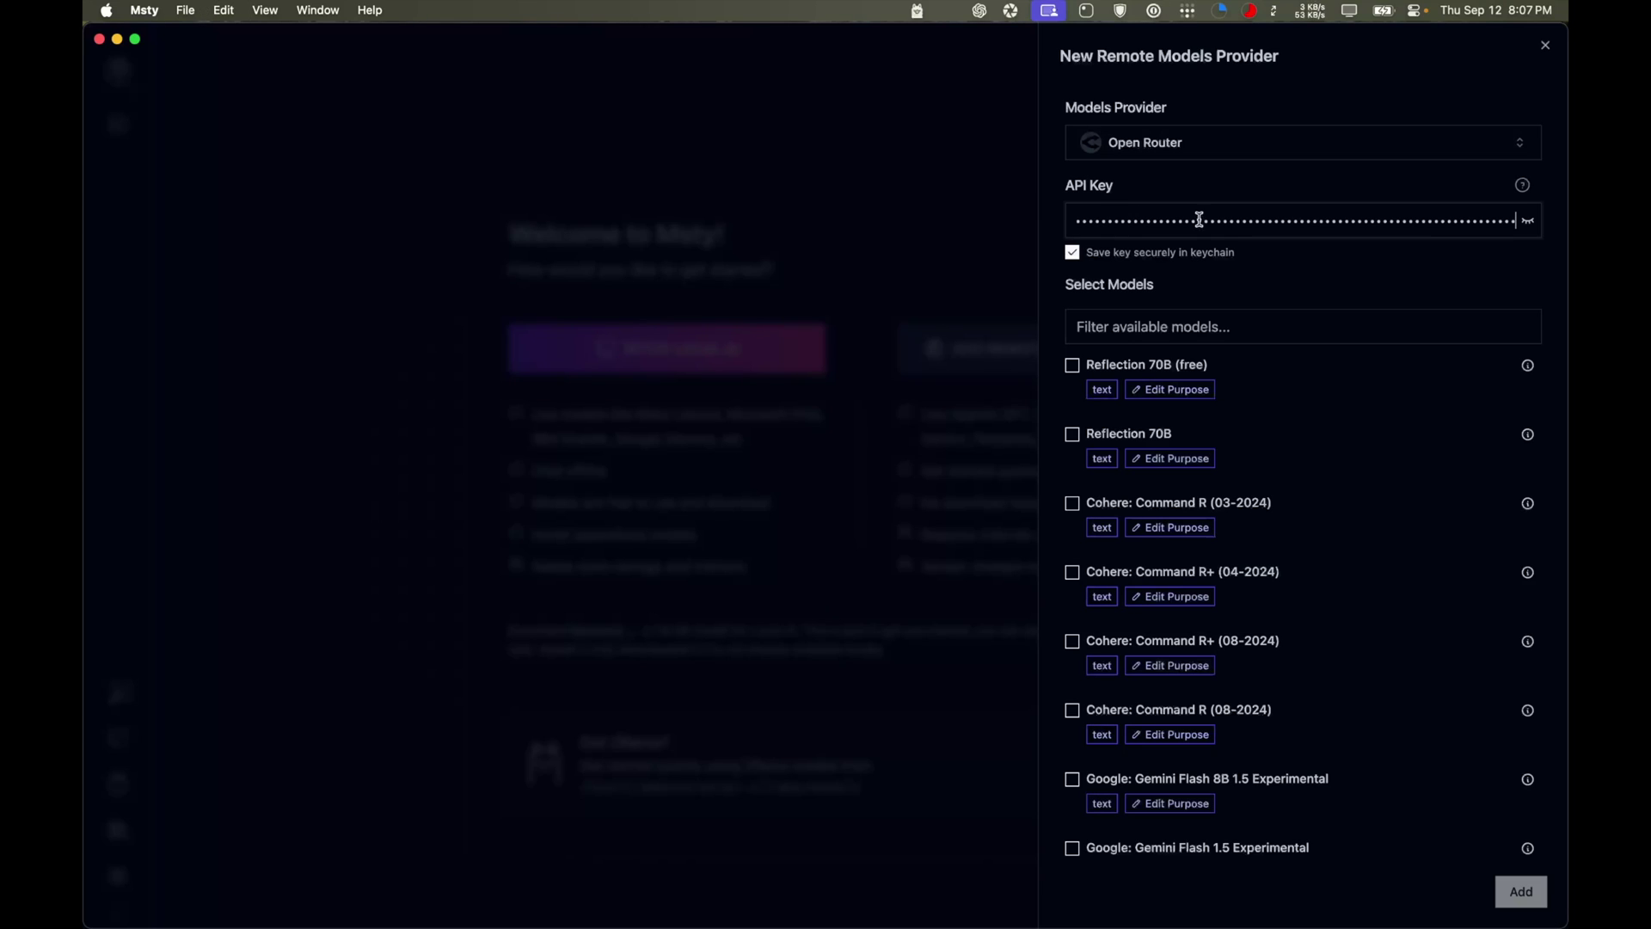
left_click(1532, 221)
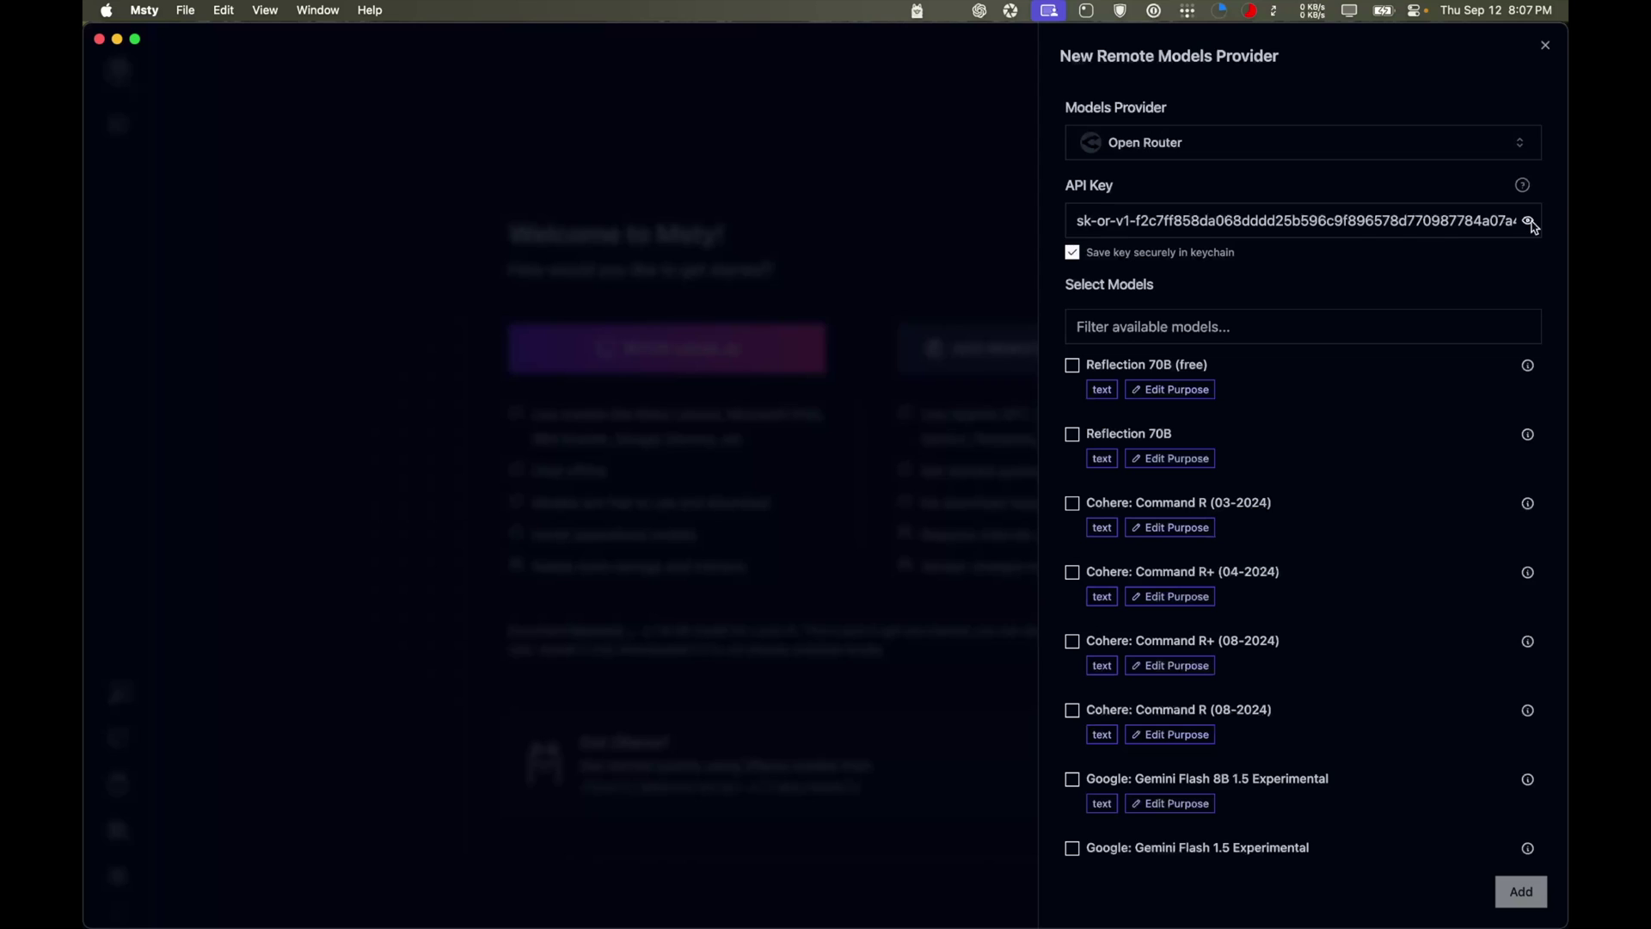
left_click(1529, 221)
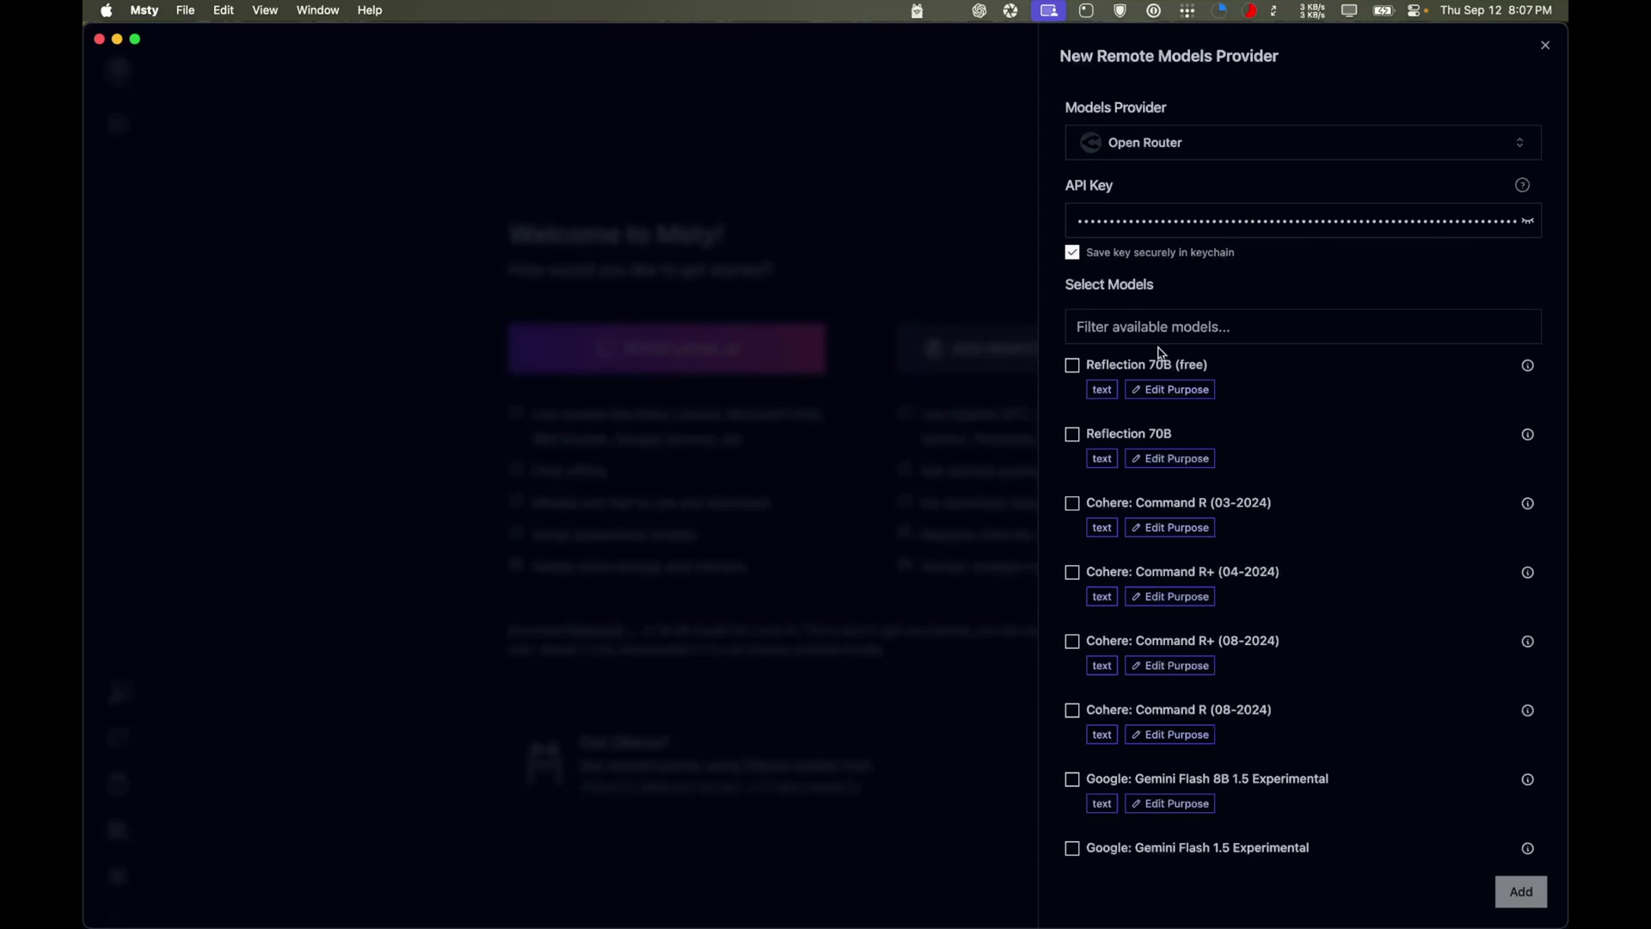
Enable the free Reflection 70B, Hermes 3 405B, Llama 3.1 8B, Qwen 2 7B, Gemma 2 9B, Mistral 7B and Phi-3 128K models
scroll(1178, 579, "down", 10)
scroll(1187, 582, "up", 10)
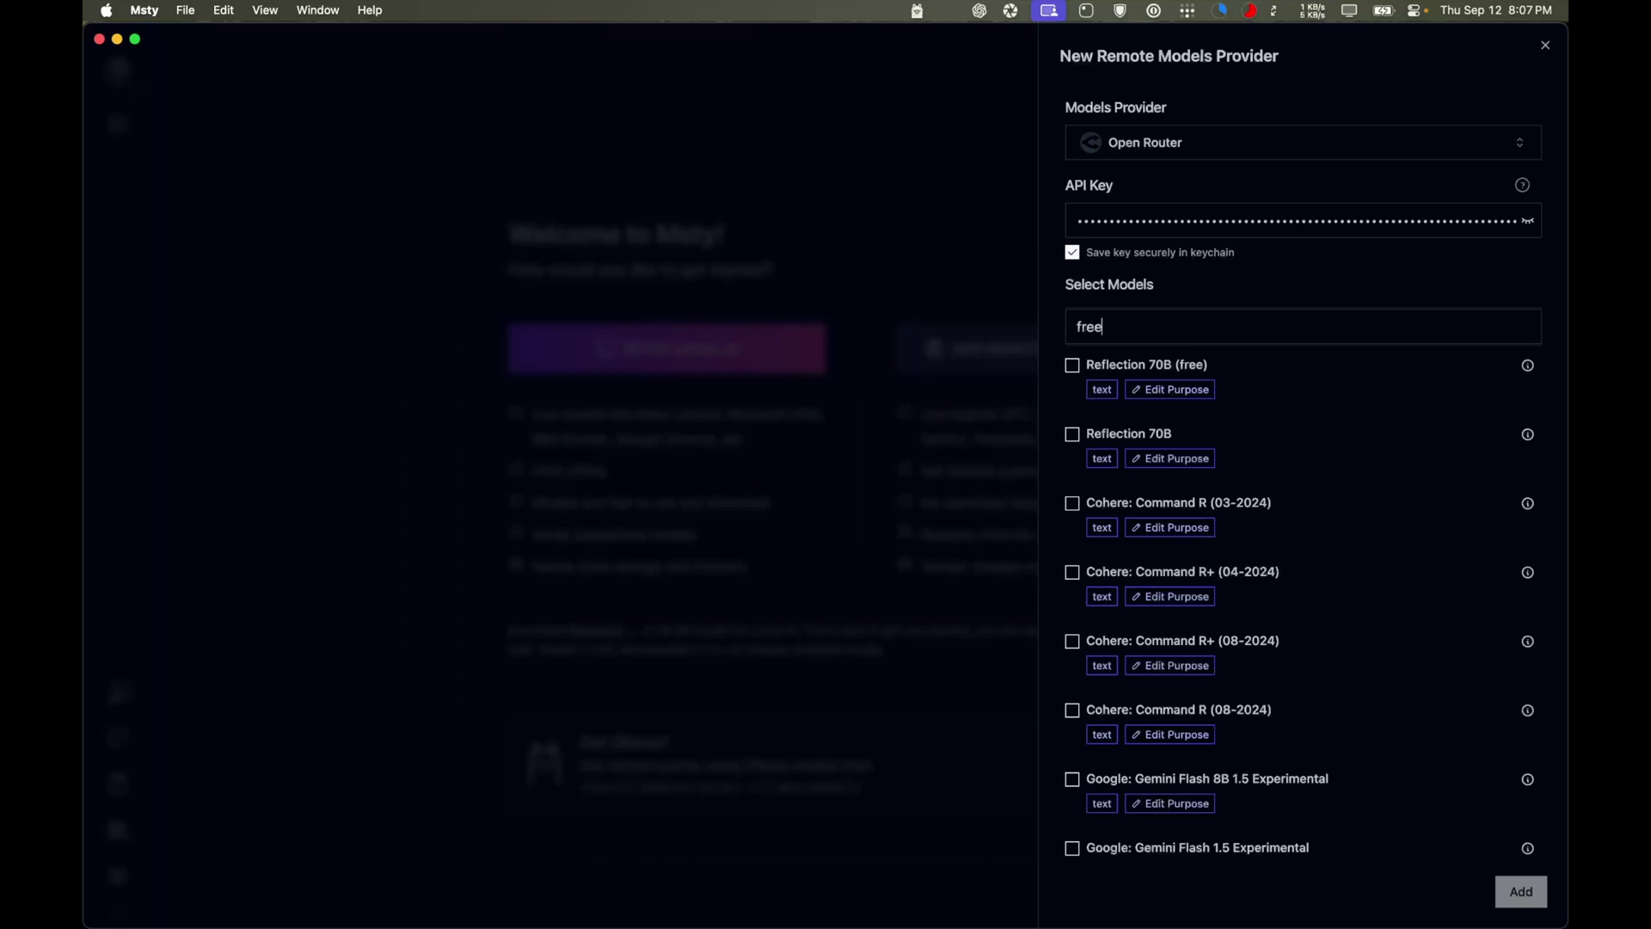
scroll(1198, 534, "down", 5)
scroll(1198, 533, "down", 3)
scroll(1193, 534, "up", 5)
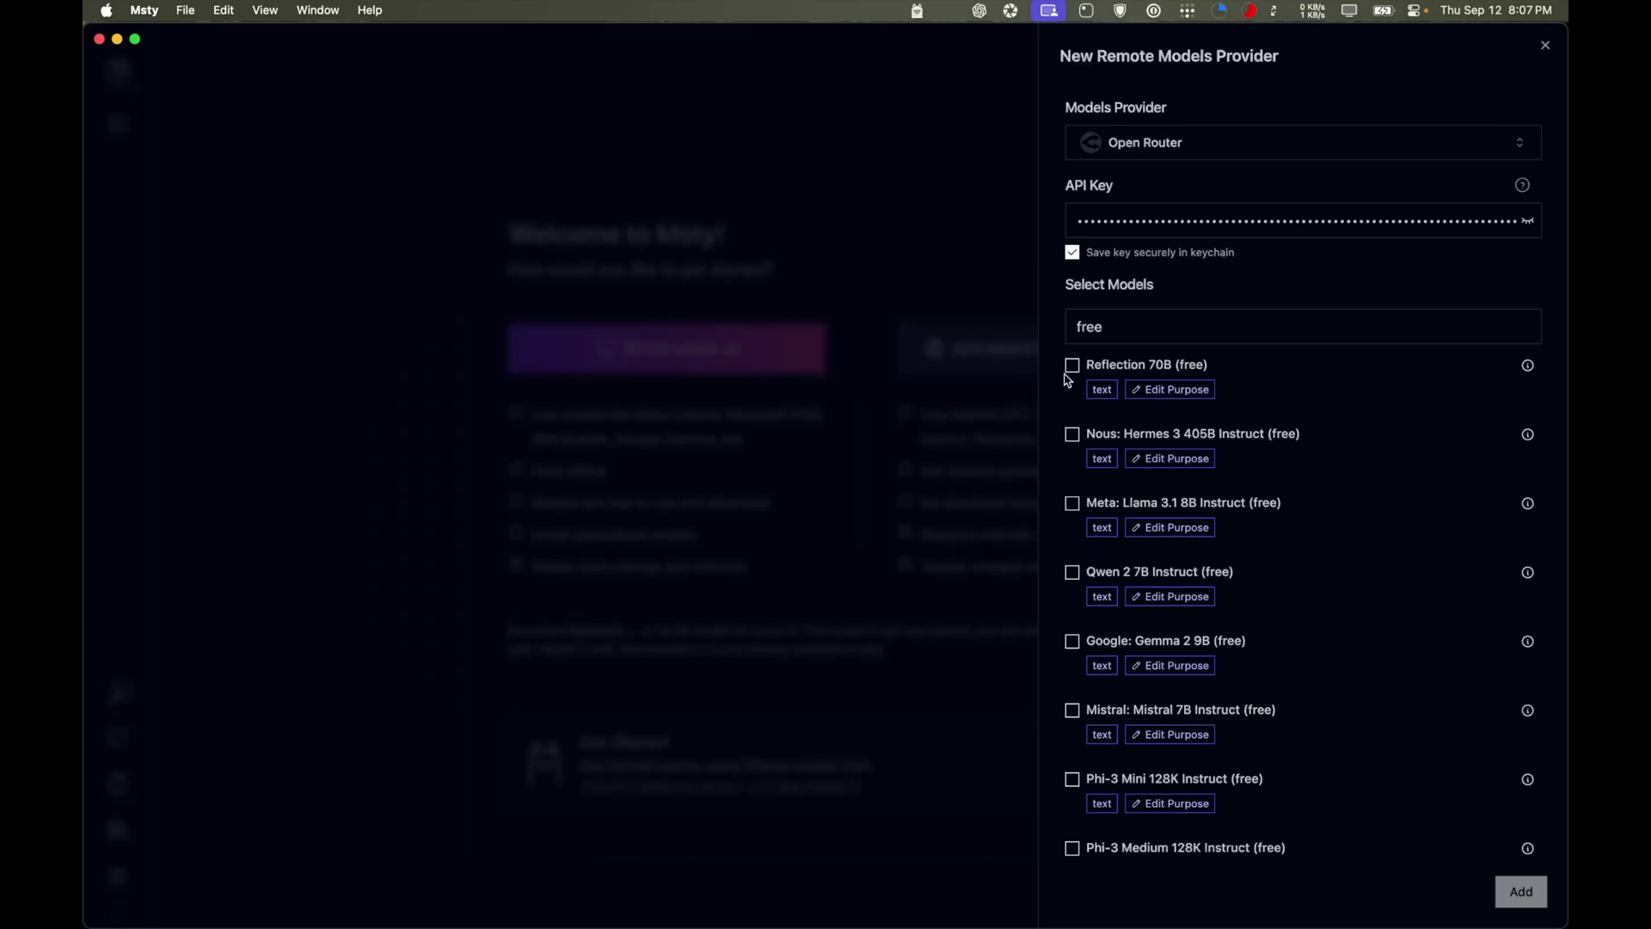
left_click(1072, 366)
left_click(1073, 436)
left_click(1072, 503)
left_click(1072, 573)
left_click(1071, 642)
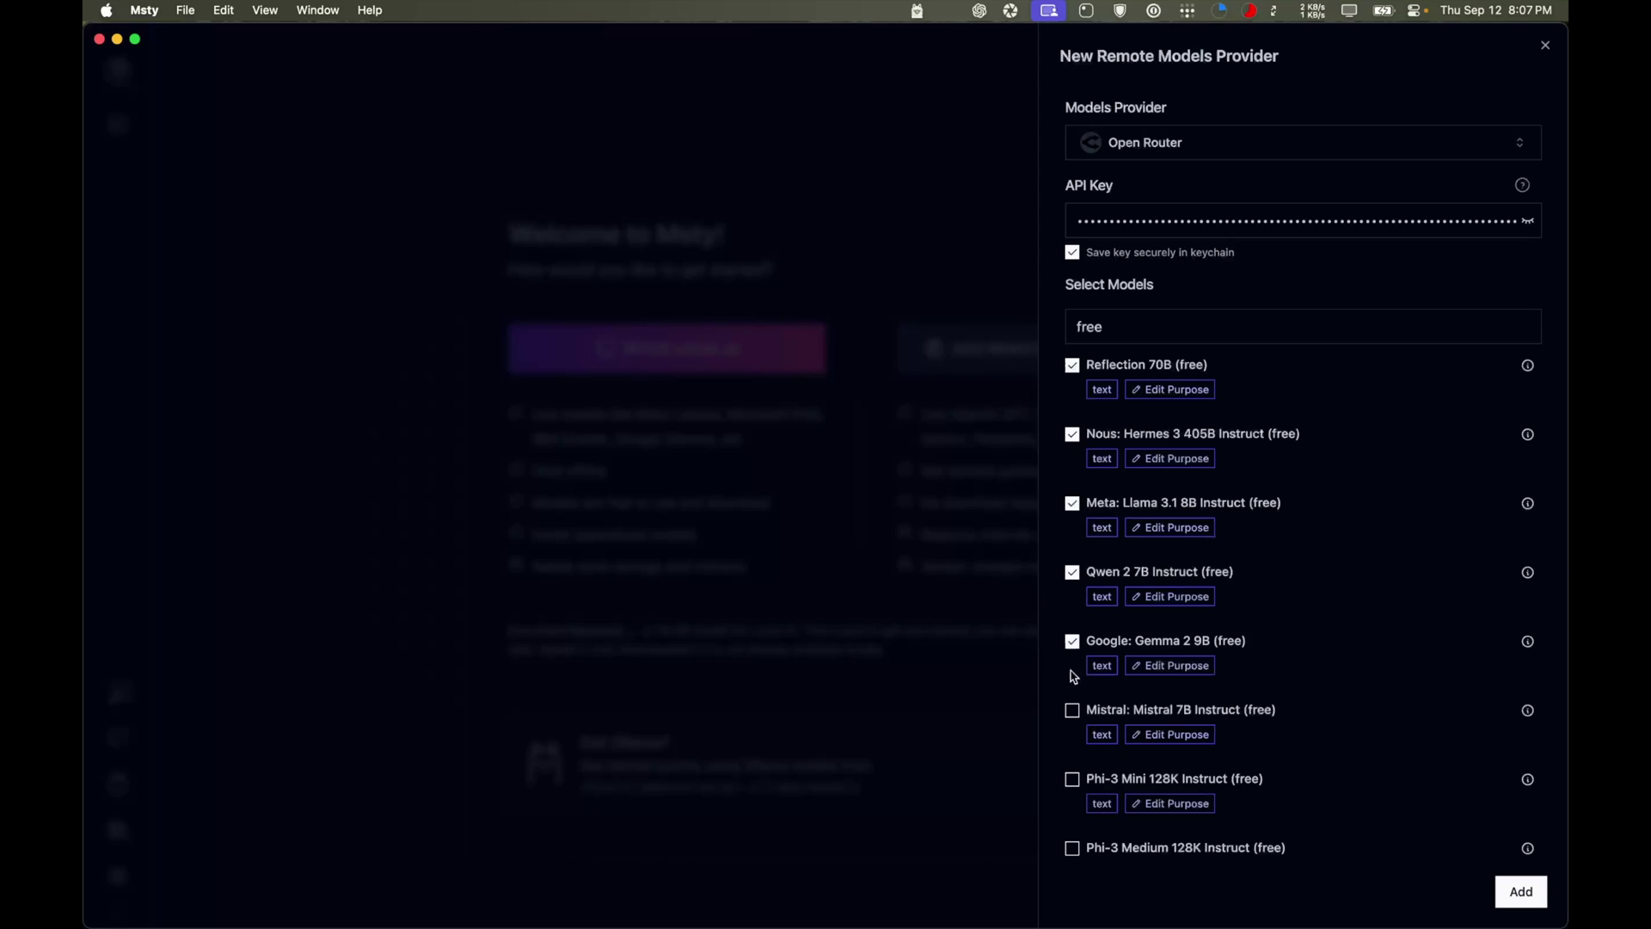
left_click(1072, 711)
left_click(1072, 849)
Enable free Llama 3 8B, MythoMist 7B, OpenChat 3.5 7B, Toppy M 7B and Zephyr 7B, then add the provider
scroll(1072, 774, "down", 5)
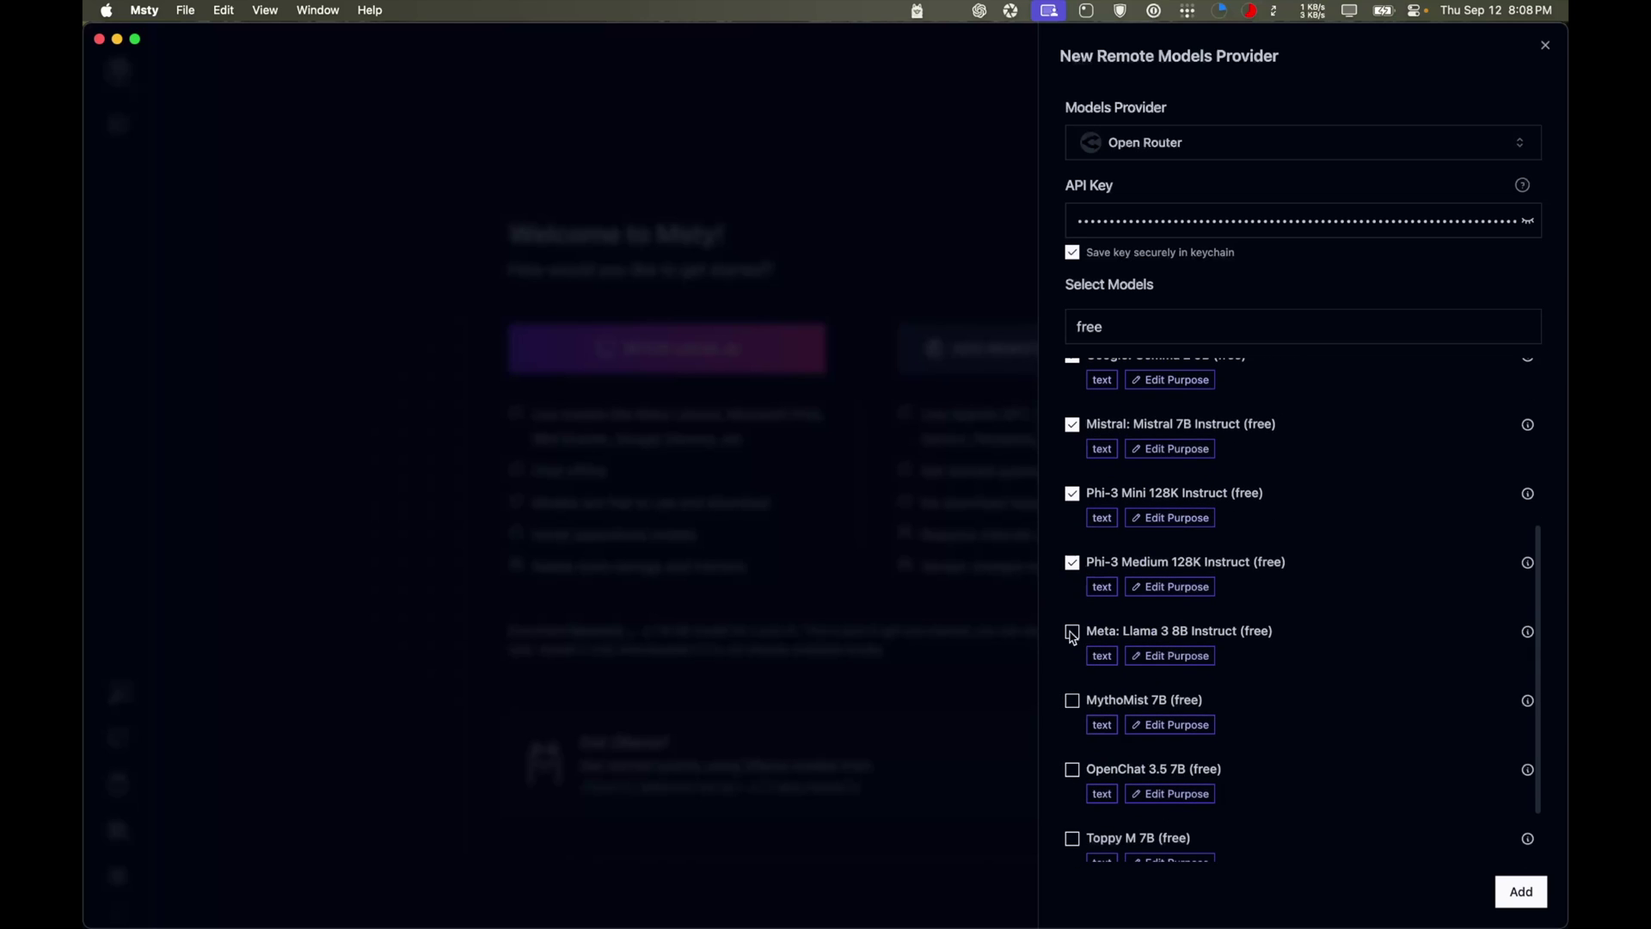
left_click(1072, 634)
left_click(1072, 702)
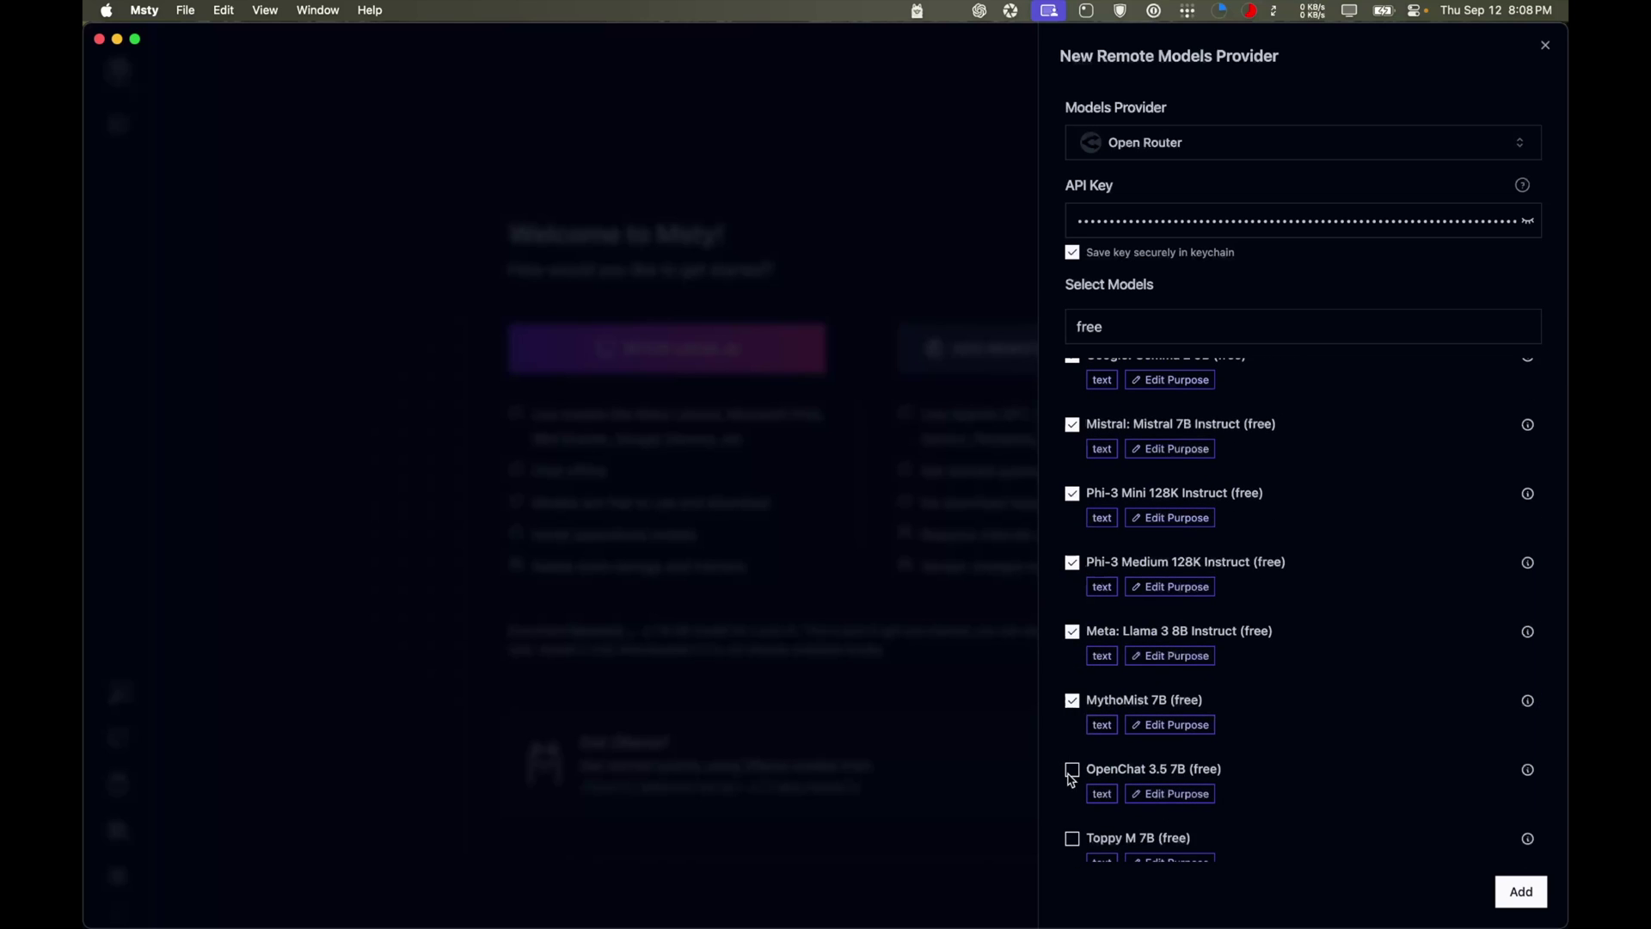
left_click(1072, 770)
scroll(1072, 778, "down", 2)
left_click(1073, 759)
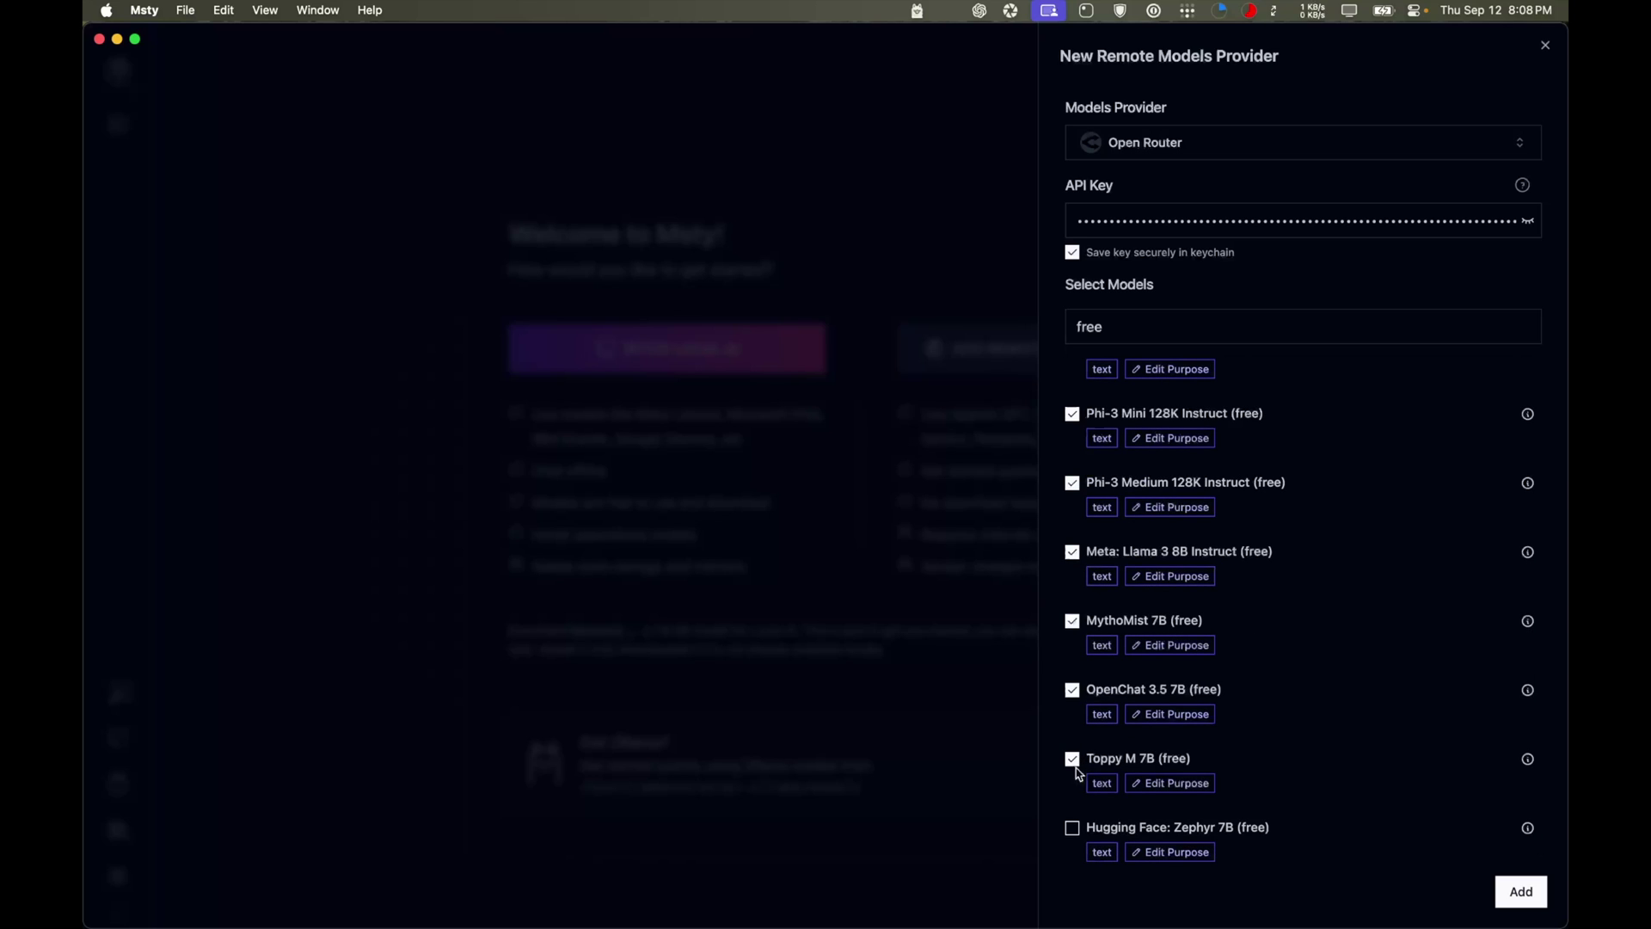
left_click(1072, 829)
scroll(1264, 653, "up", 5)
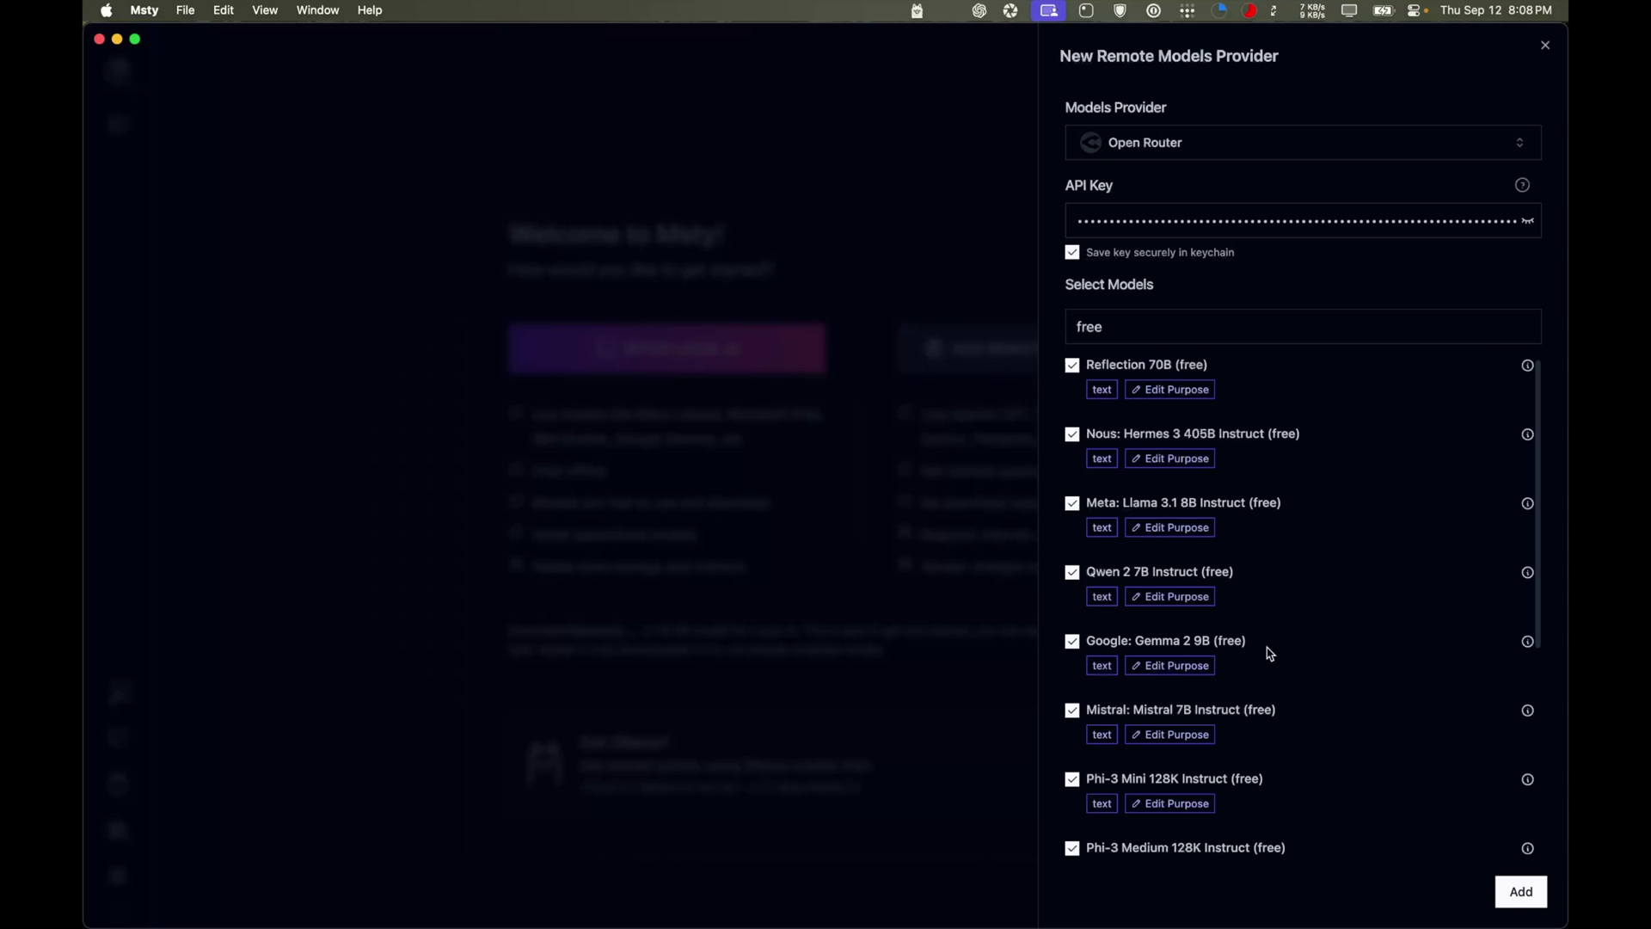
left_click(1518, 891)
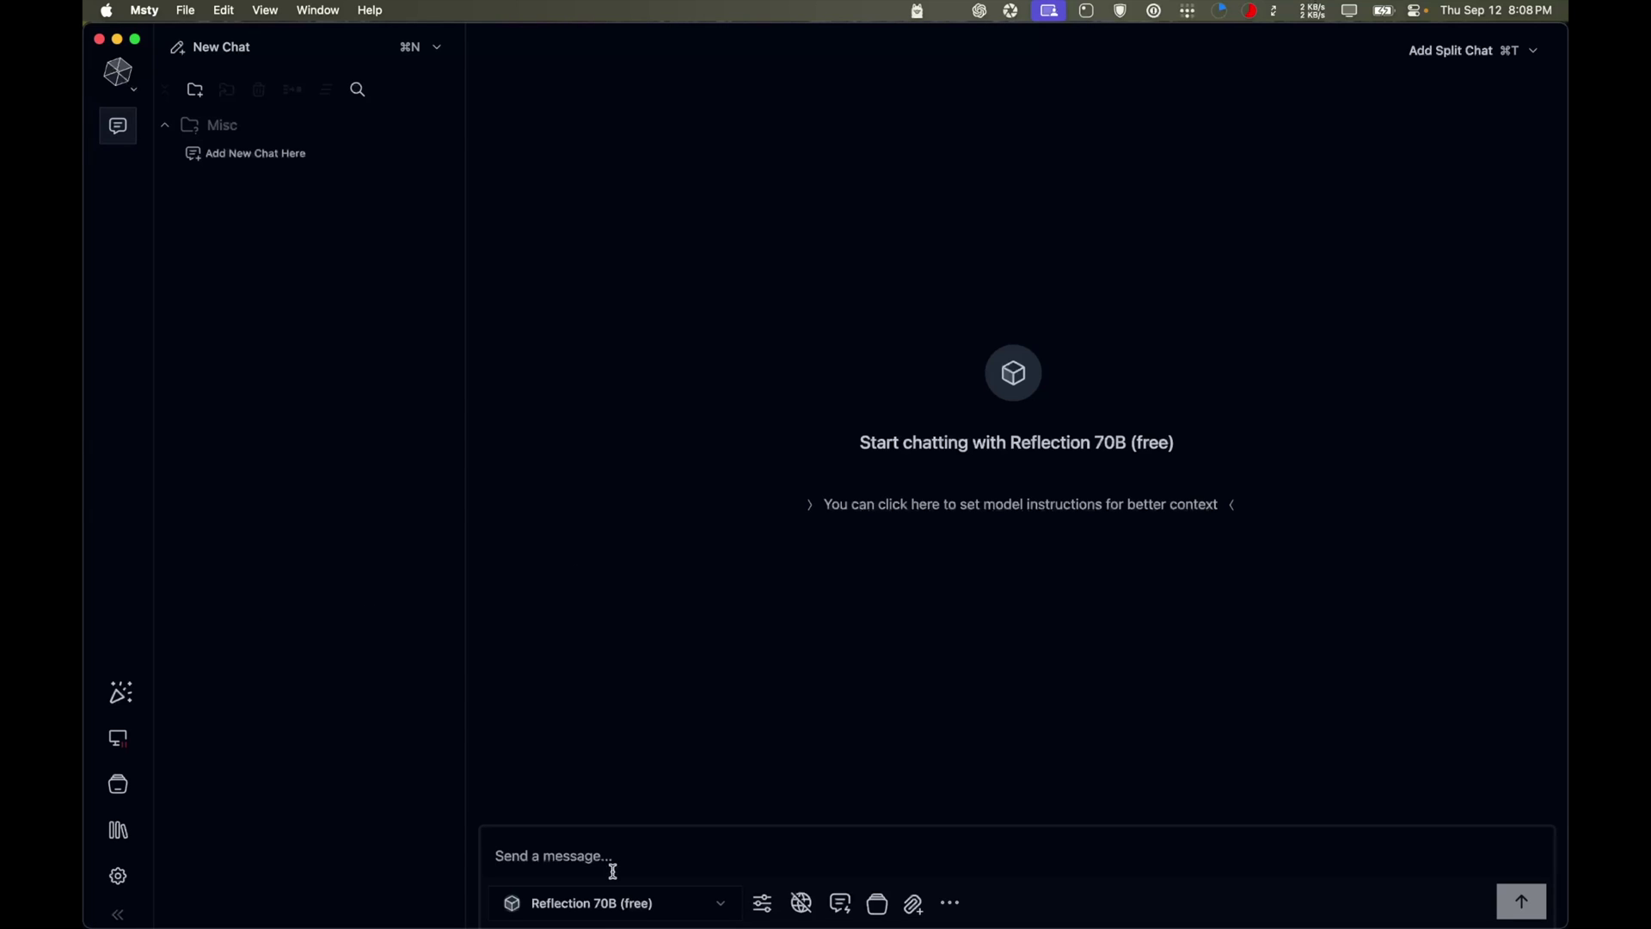
Select Meta: Llama 3.1 8B Instruct (free) as the chat model and open the instructions box
left_click(664, 903)
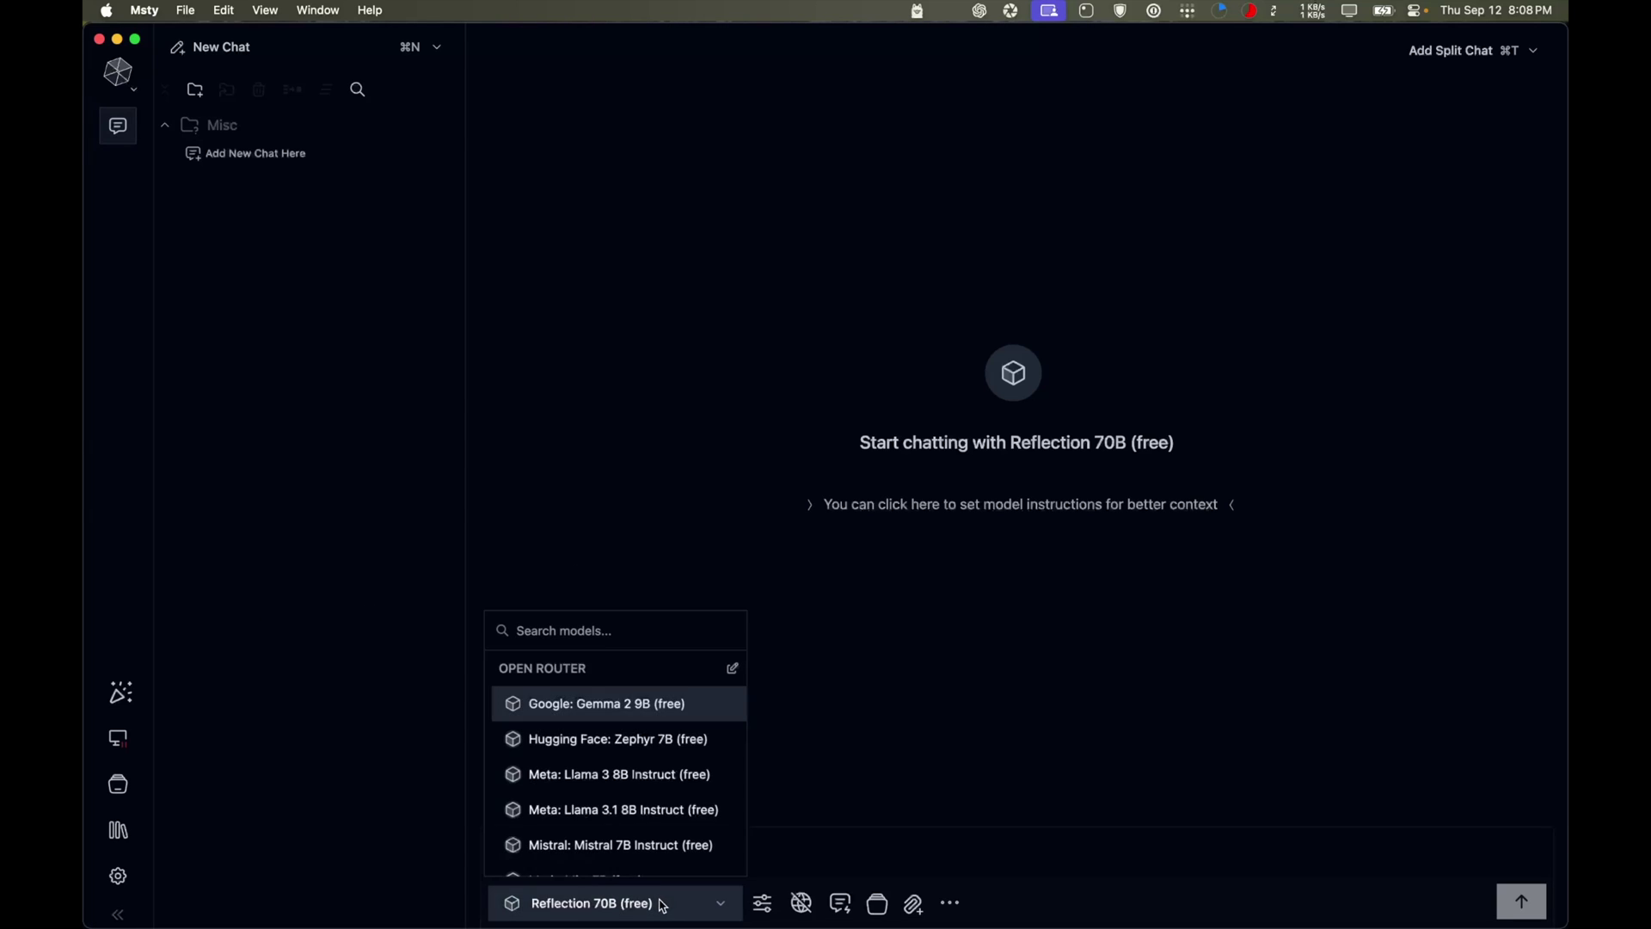
left_click(628, 817)
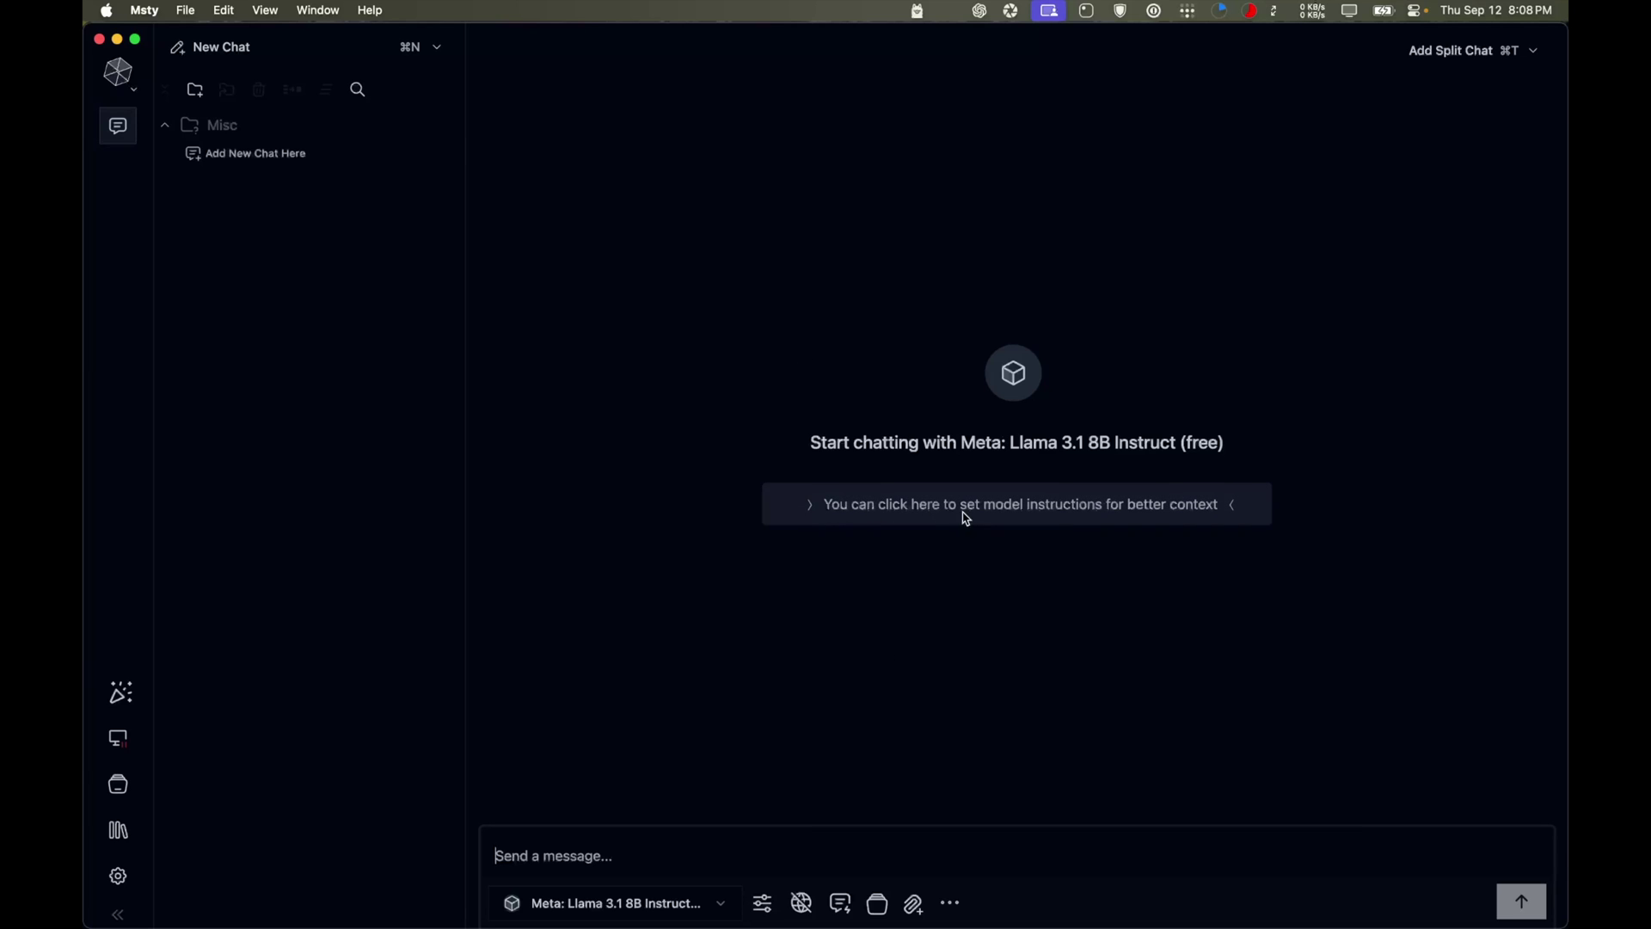
left_click(929, 503)
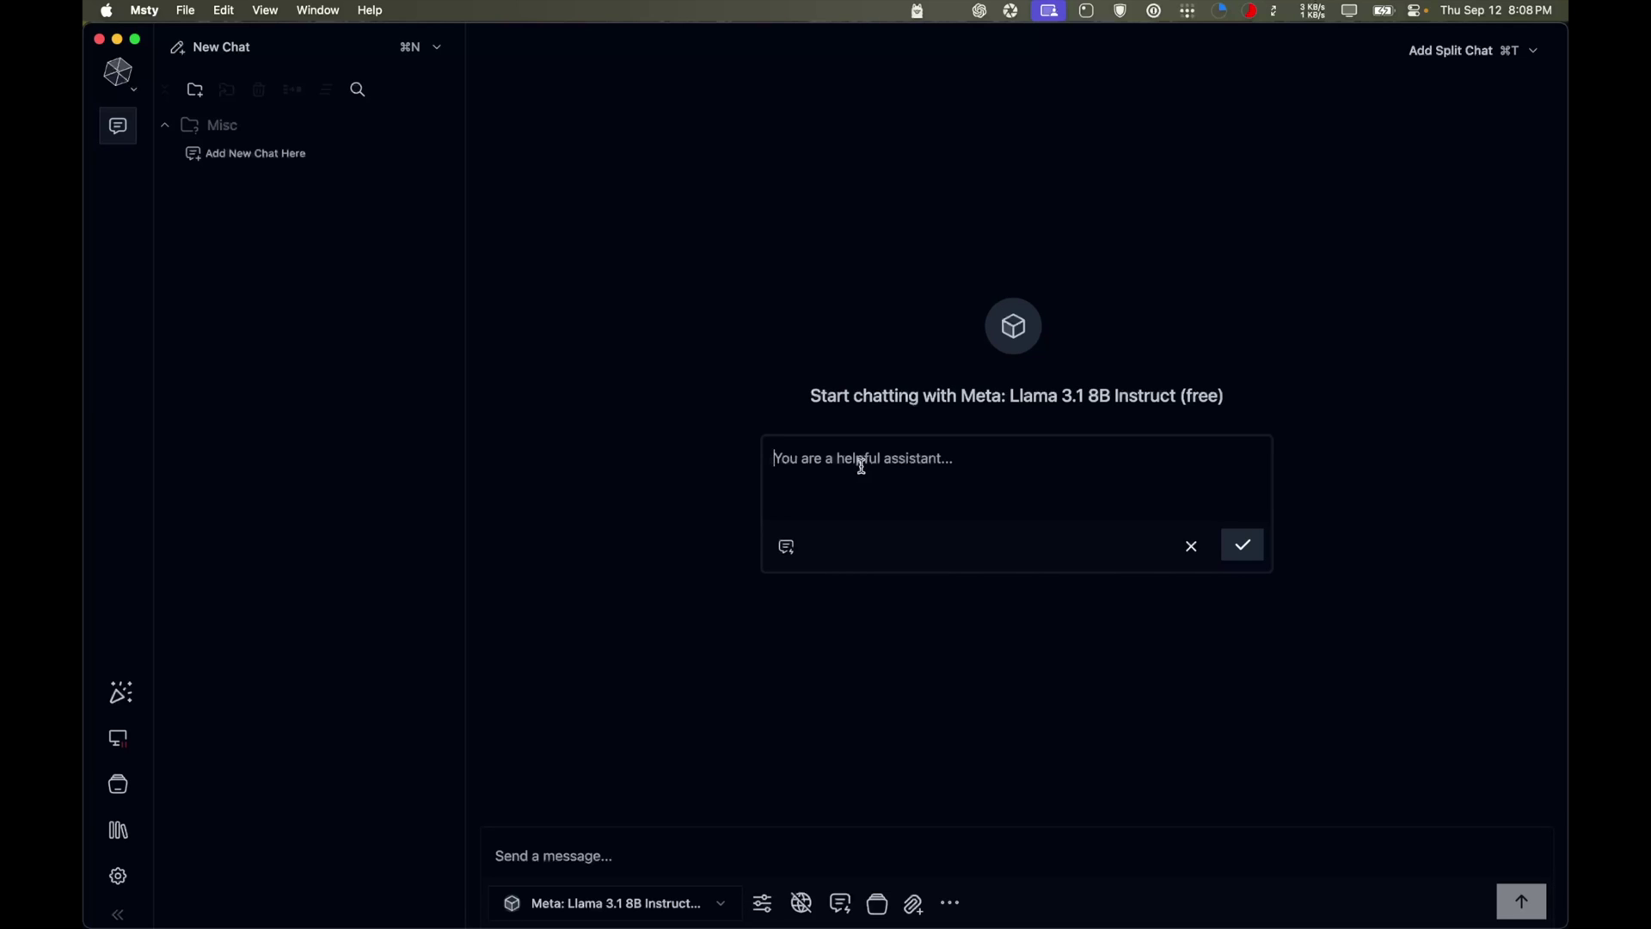
Set the instruction 'You are a worldclass python programmer' and send 'hi' to get a coding-focused reply
type("You are a worldclass python poogrammer.")
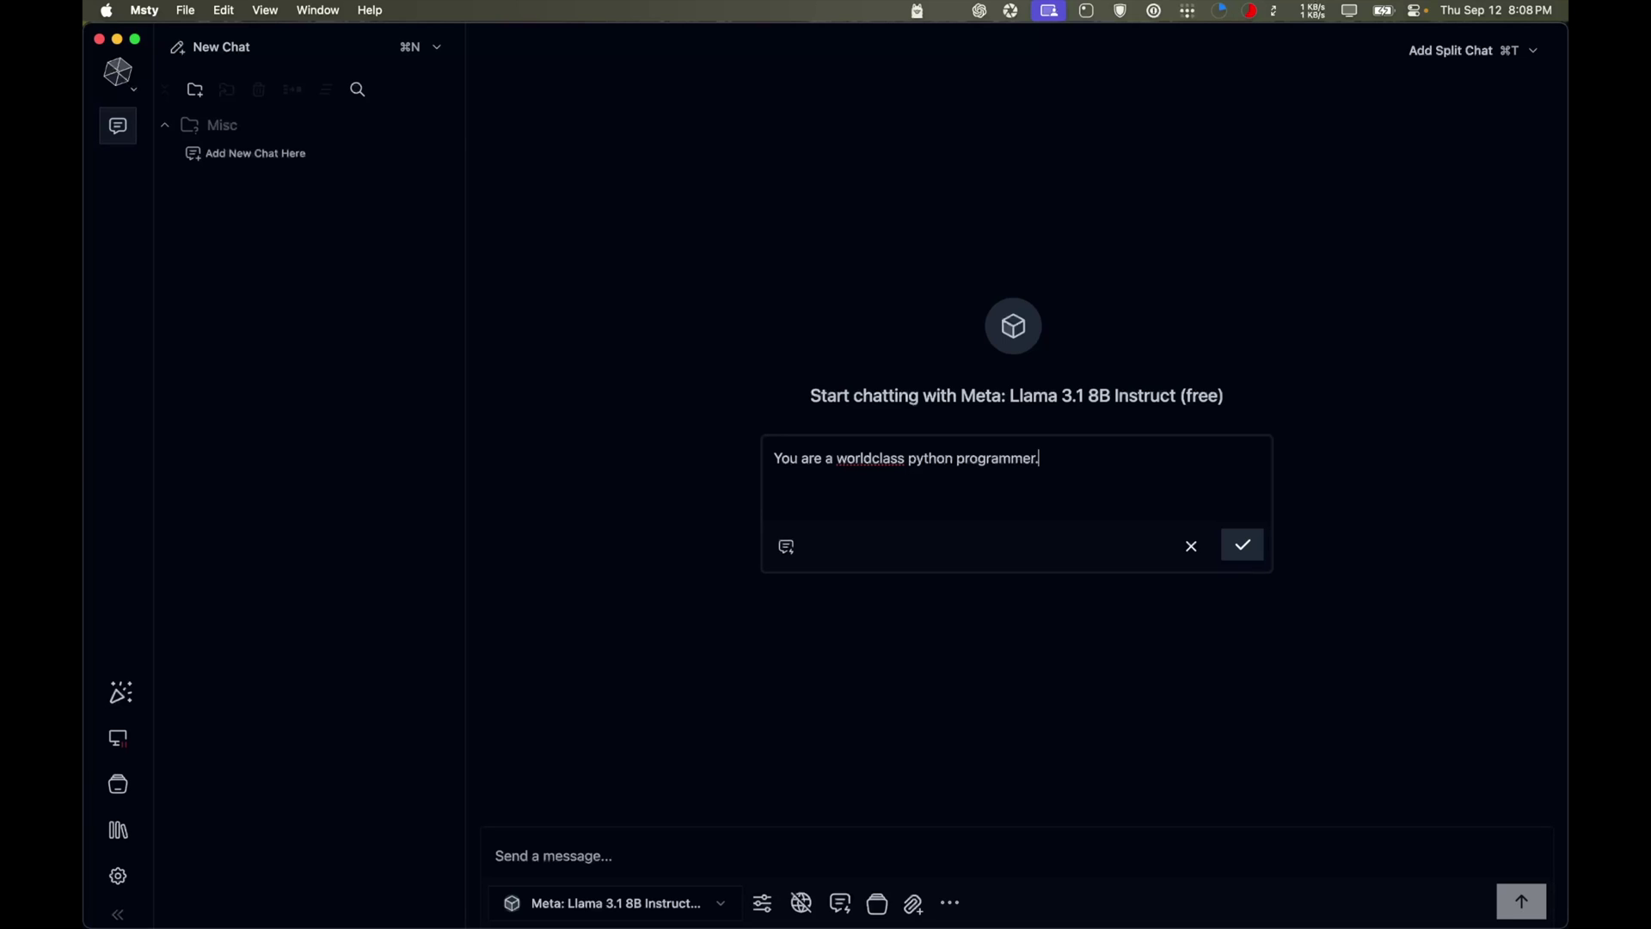
left_click(1243, 547)
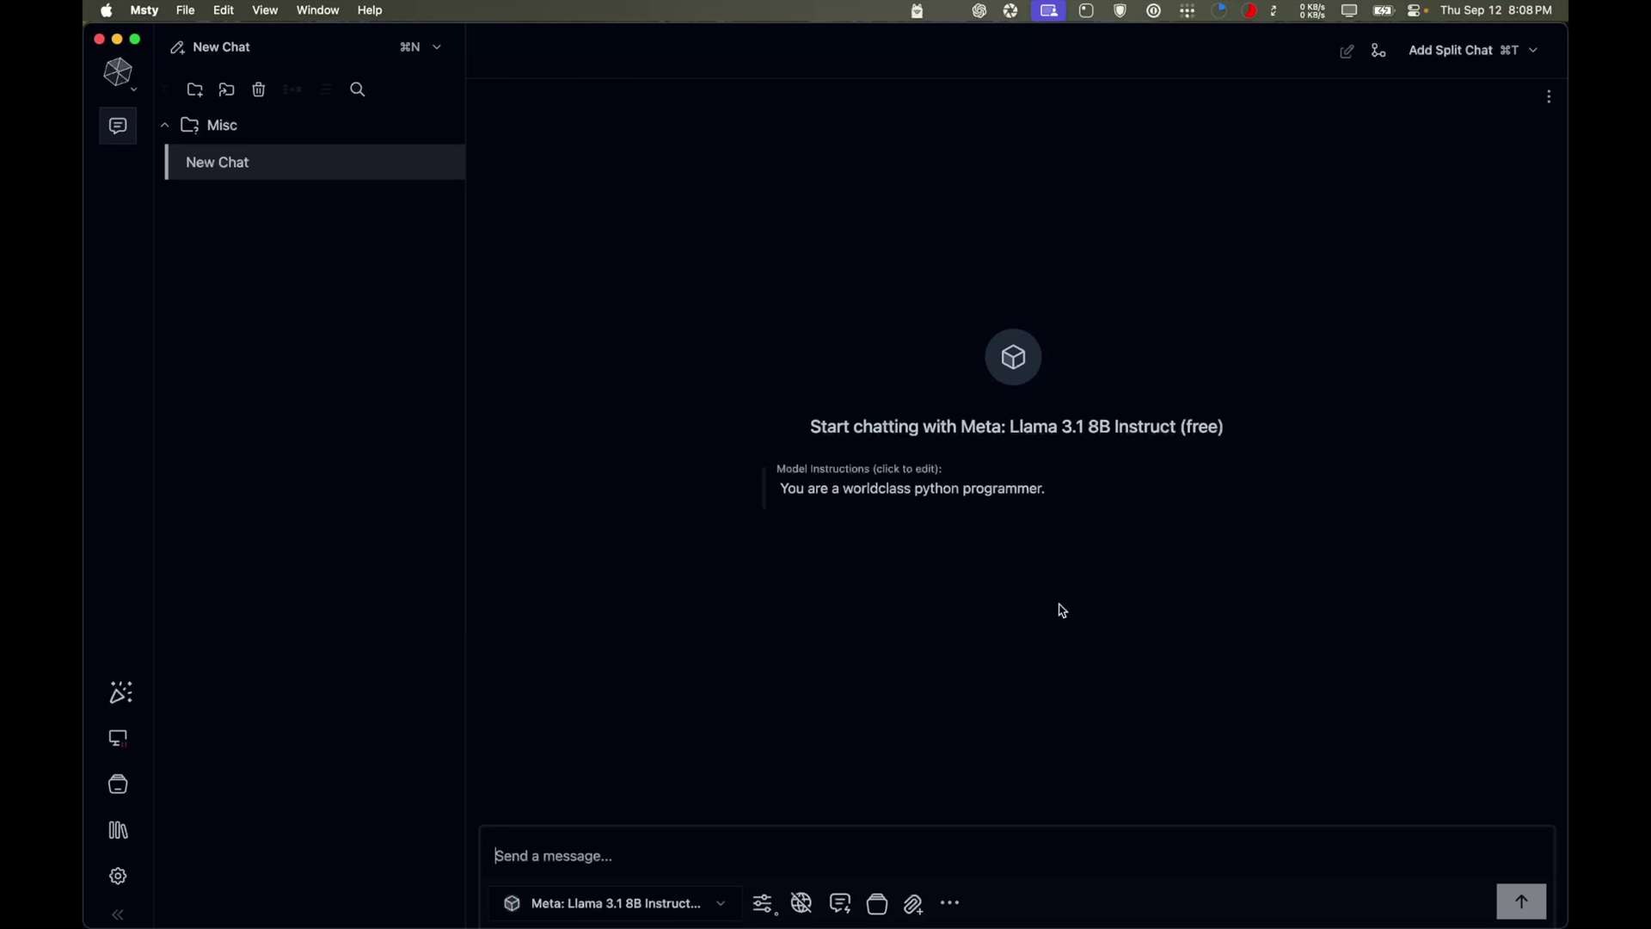
mouse_move(536, 871)
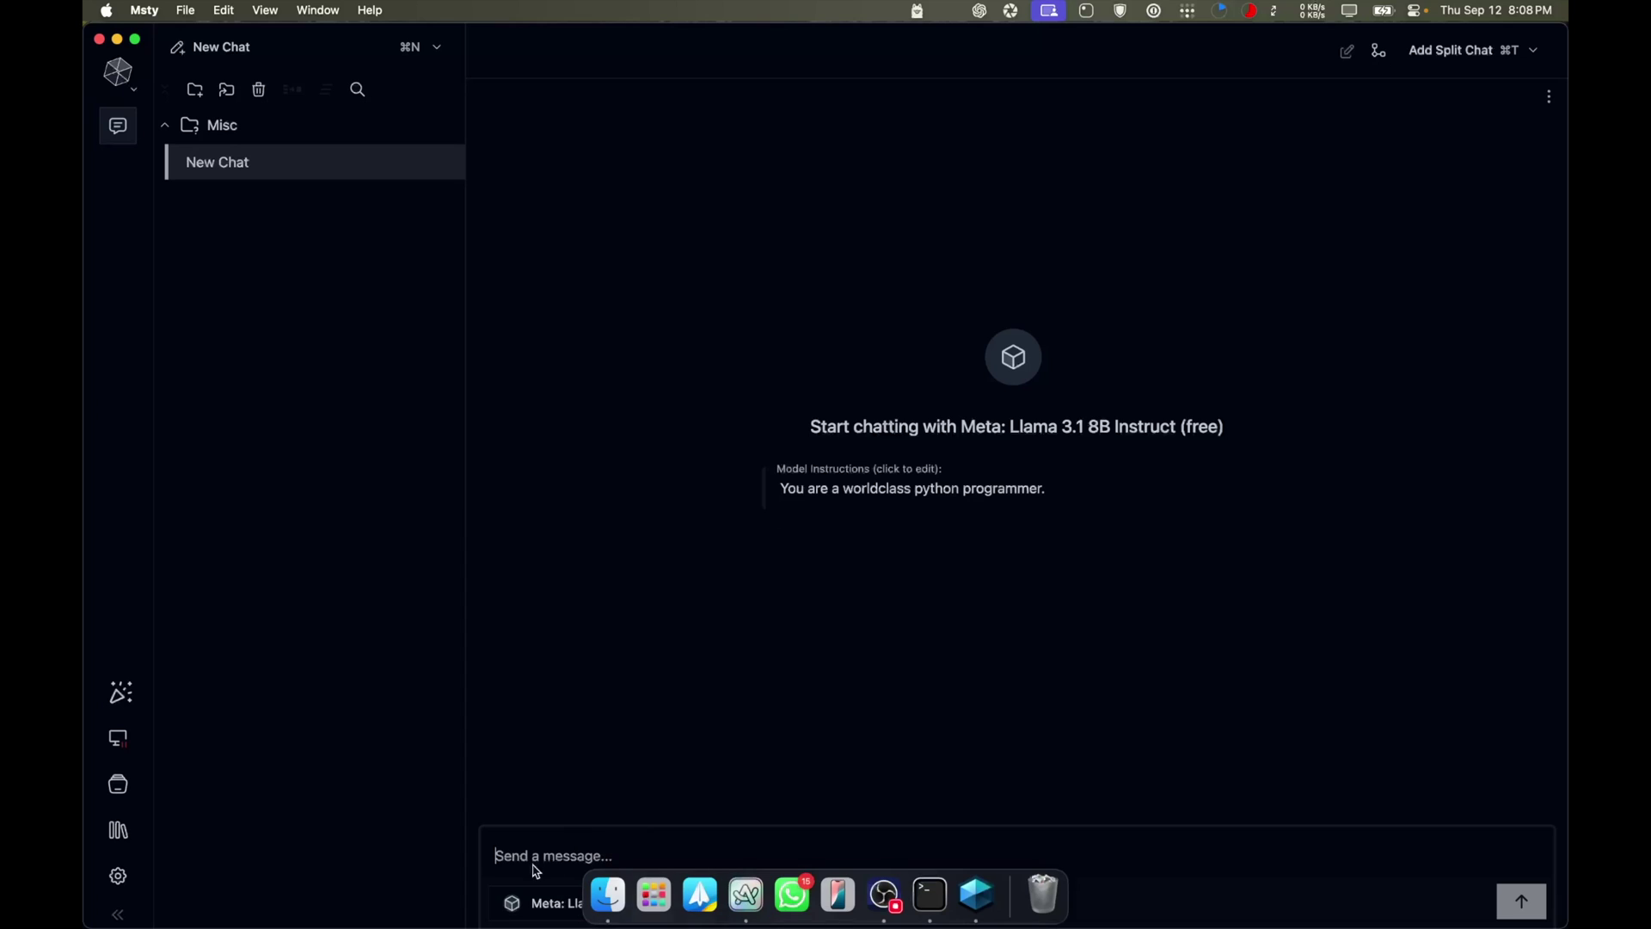
type("hi")
key("Return")
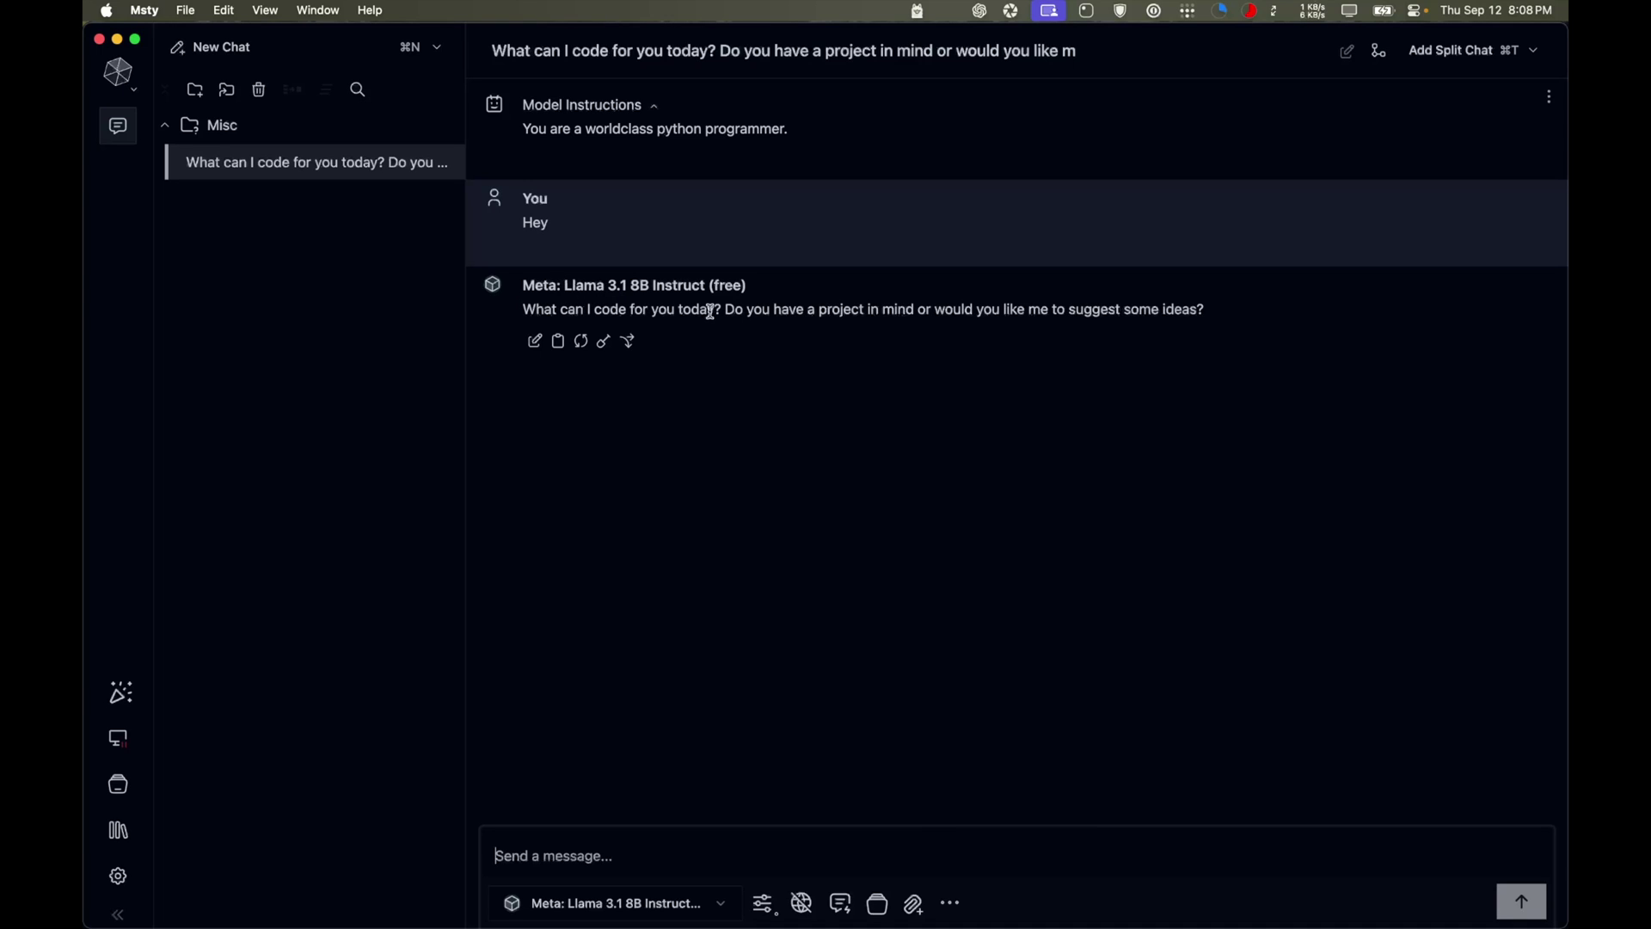
left_click_drag(746, 308, 1085, 318)
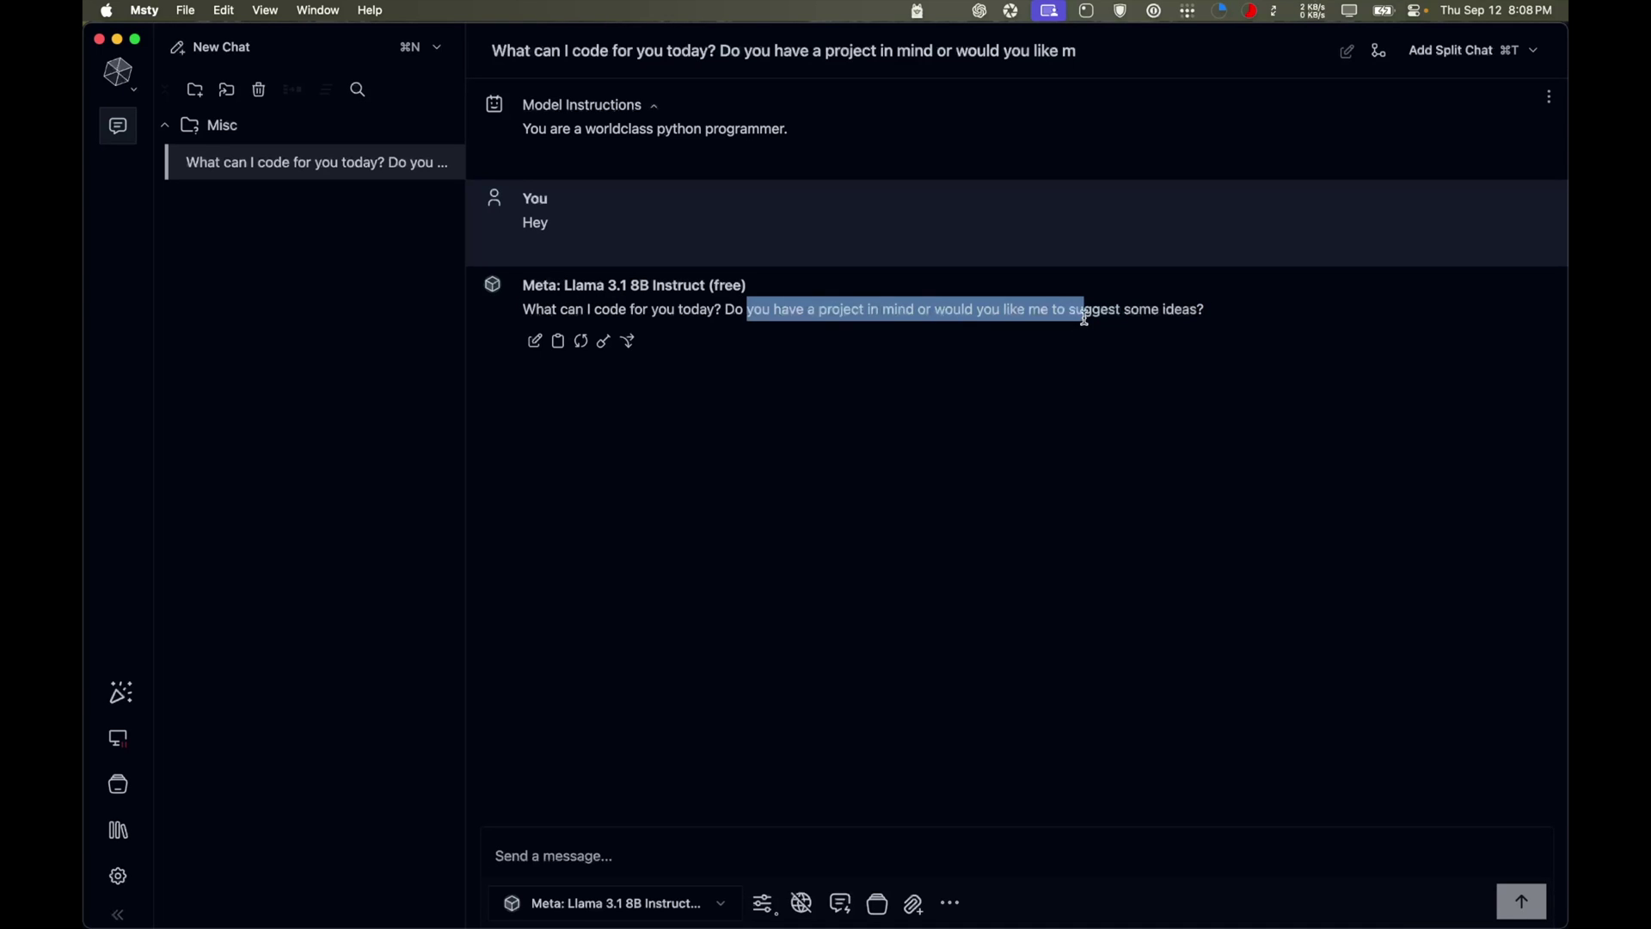
left_click(607, 845)
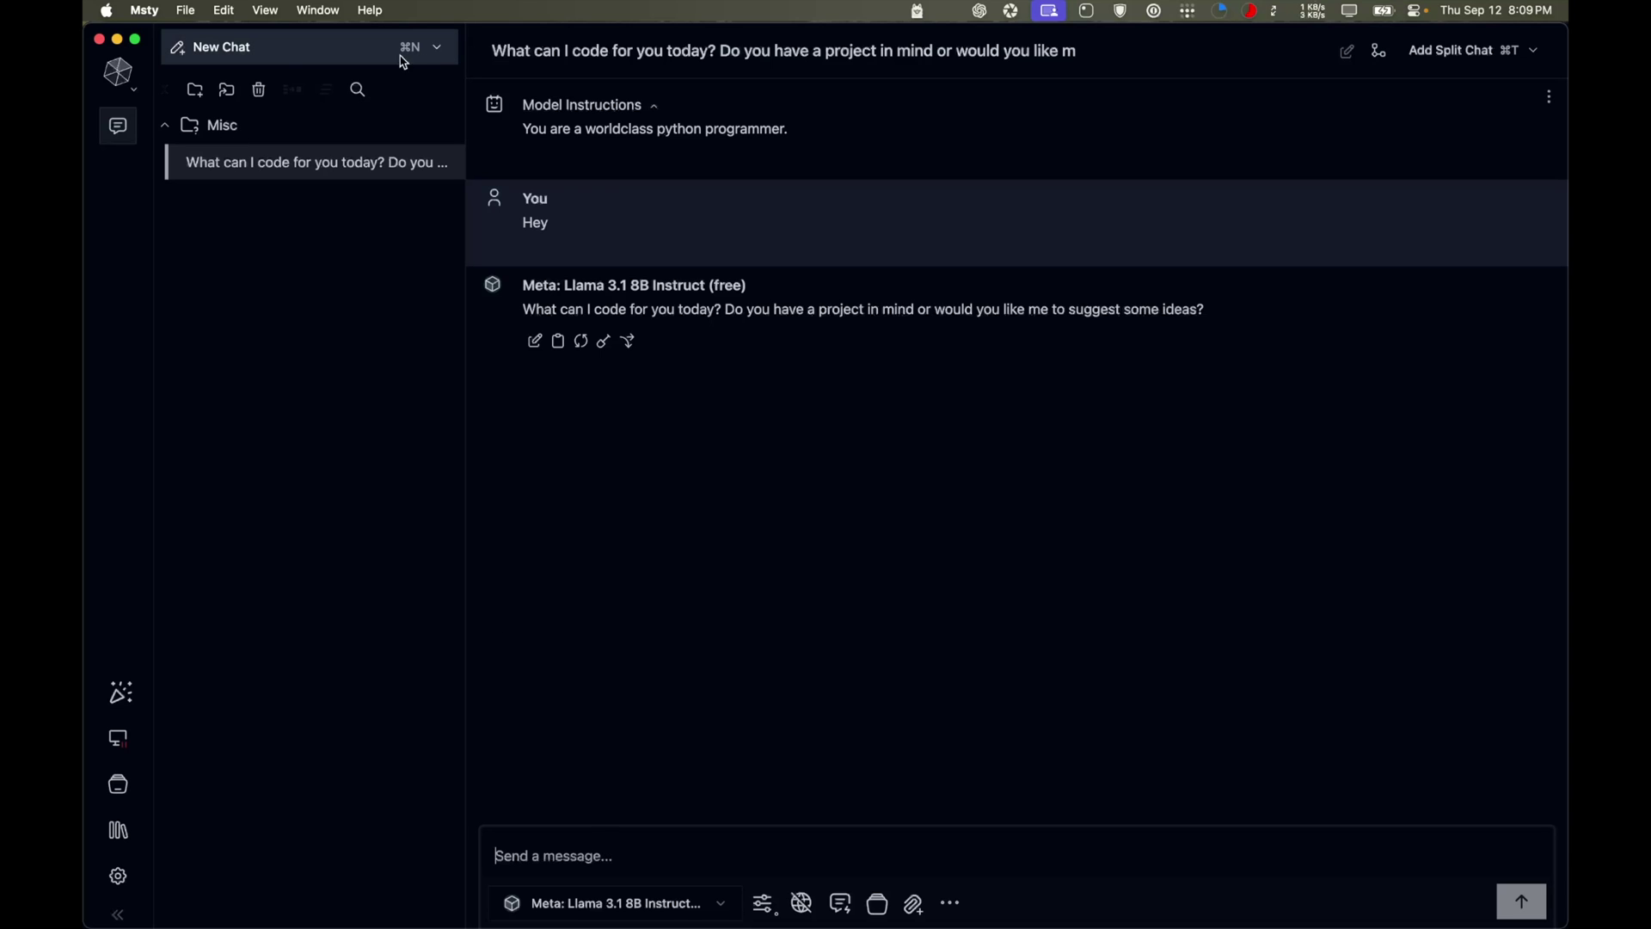
Send 'hey' in a new chat without instructions, then return to the 'How's it going?' chat
left_click(288, 53)
left_click(984, 499)
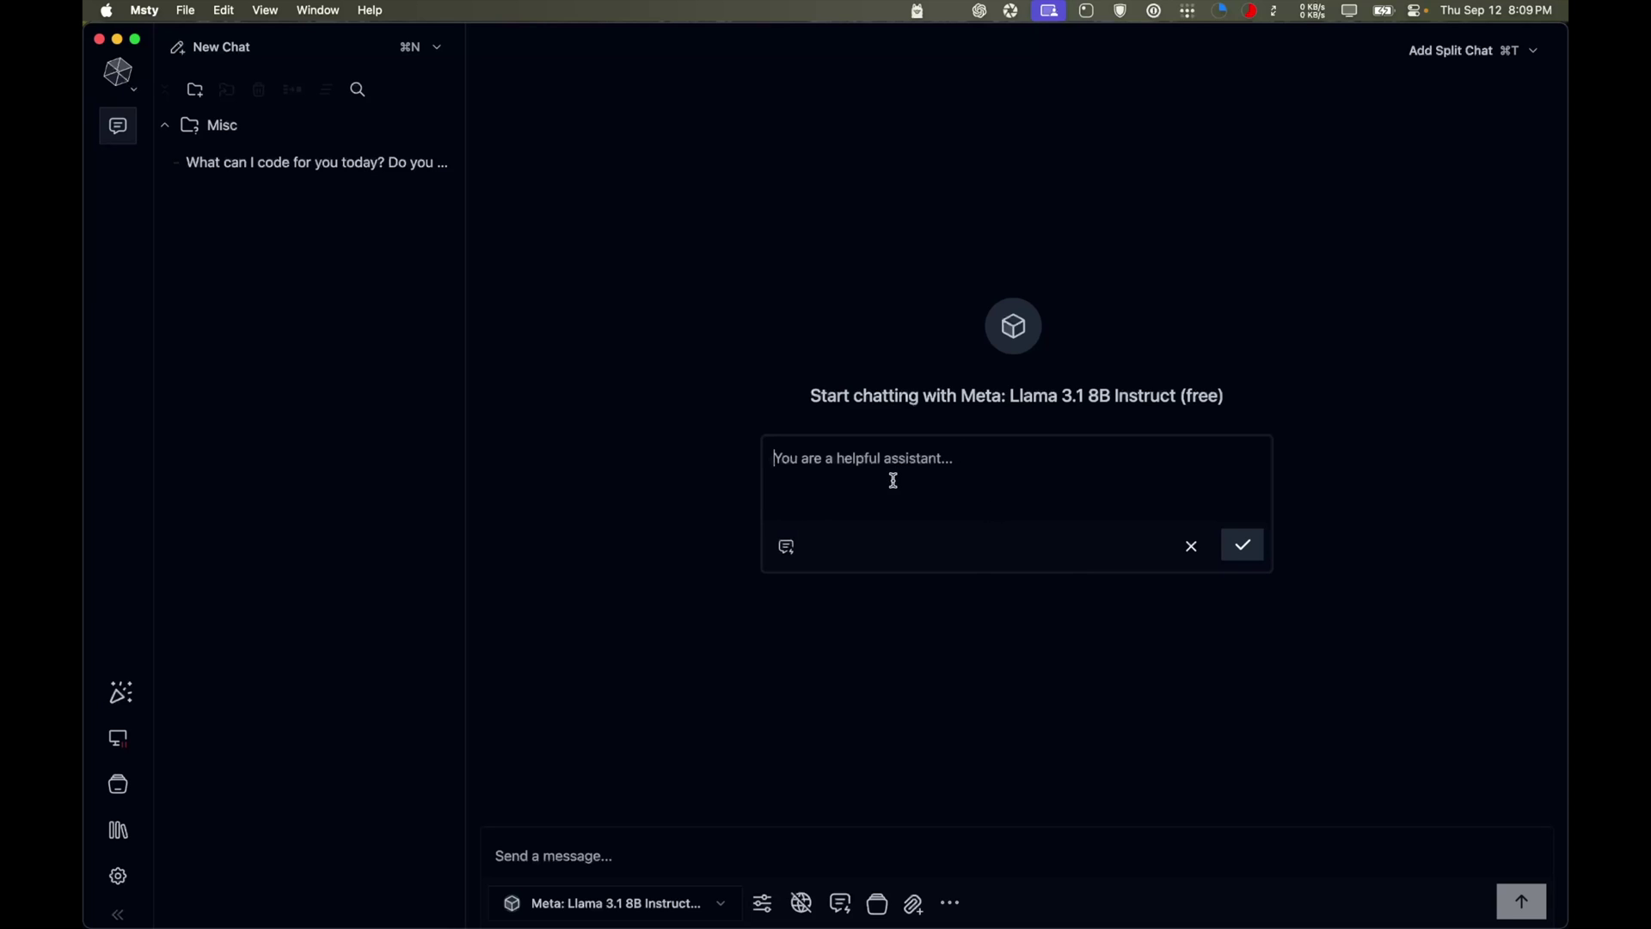
left_click(1191, 547)
left_click(600, 860)
type("hey")
key("Return")
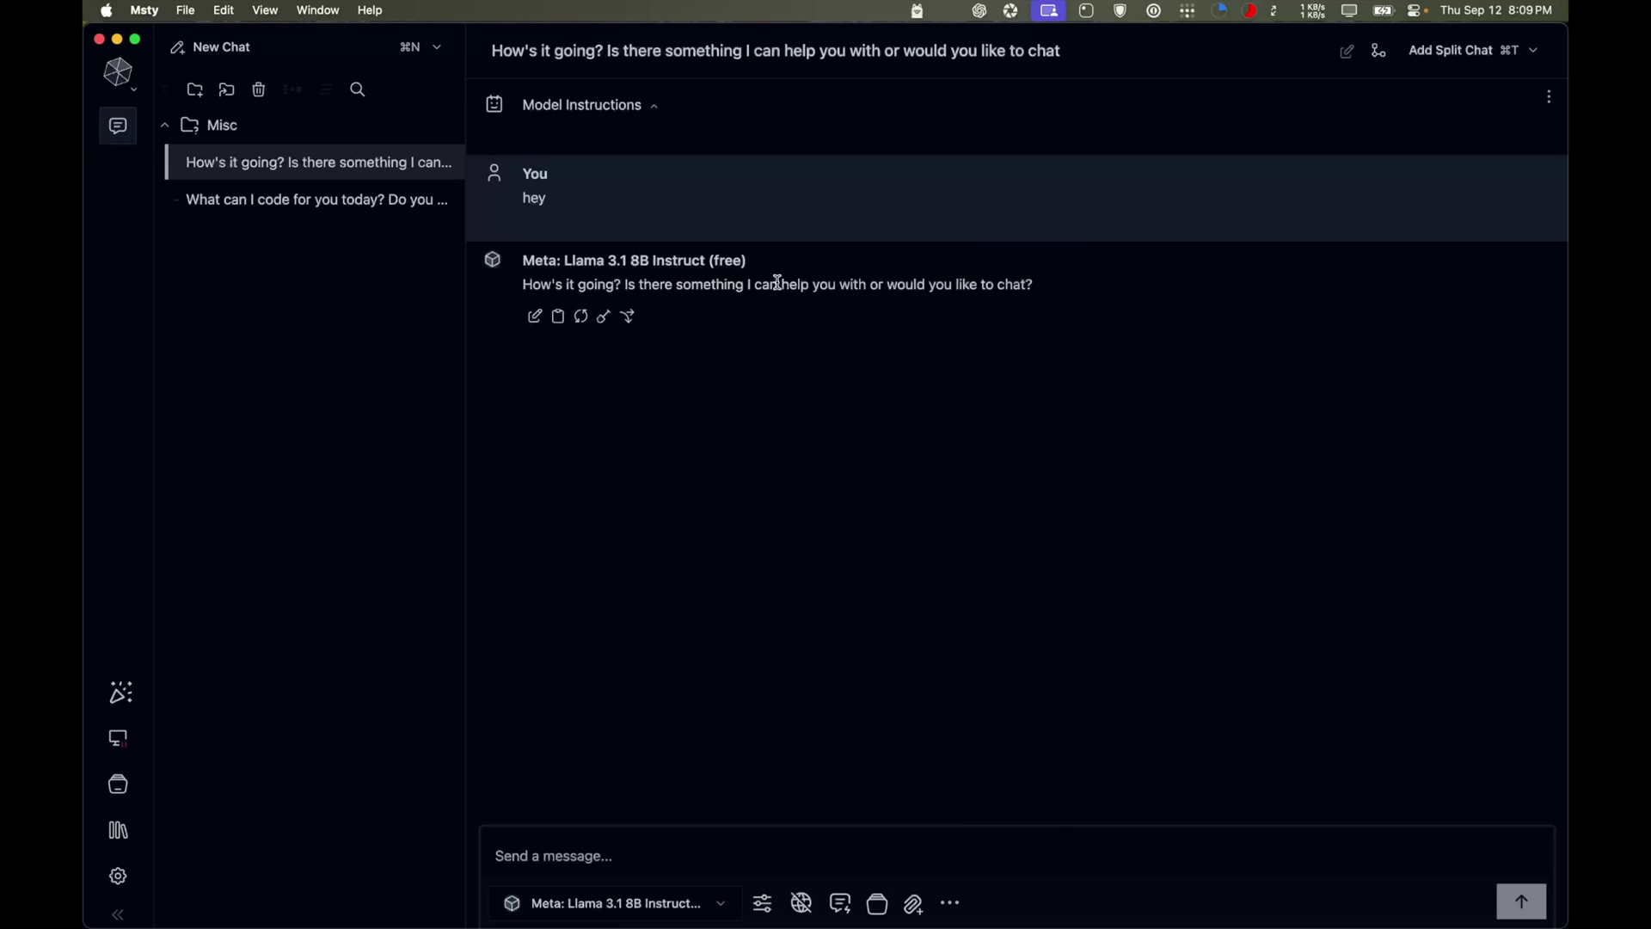
left_click(257, 206)
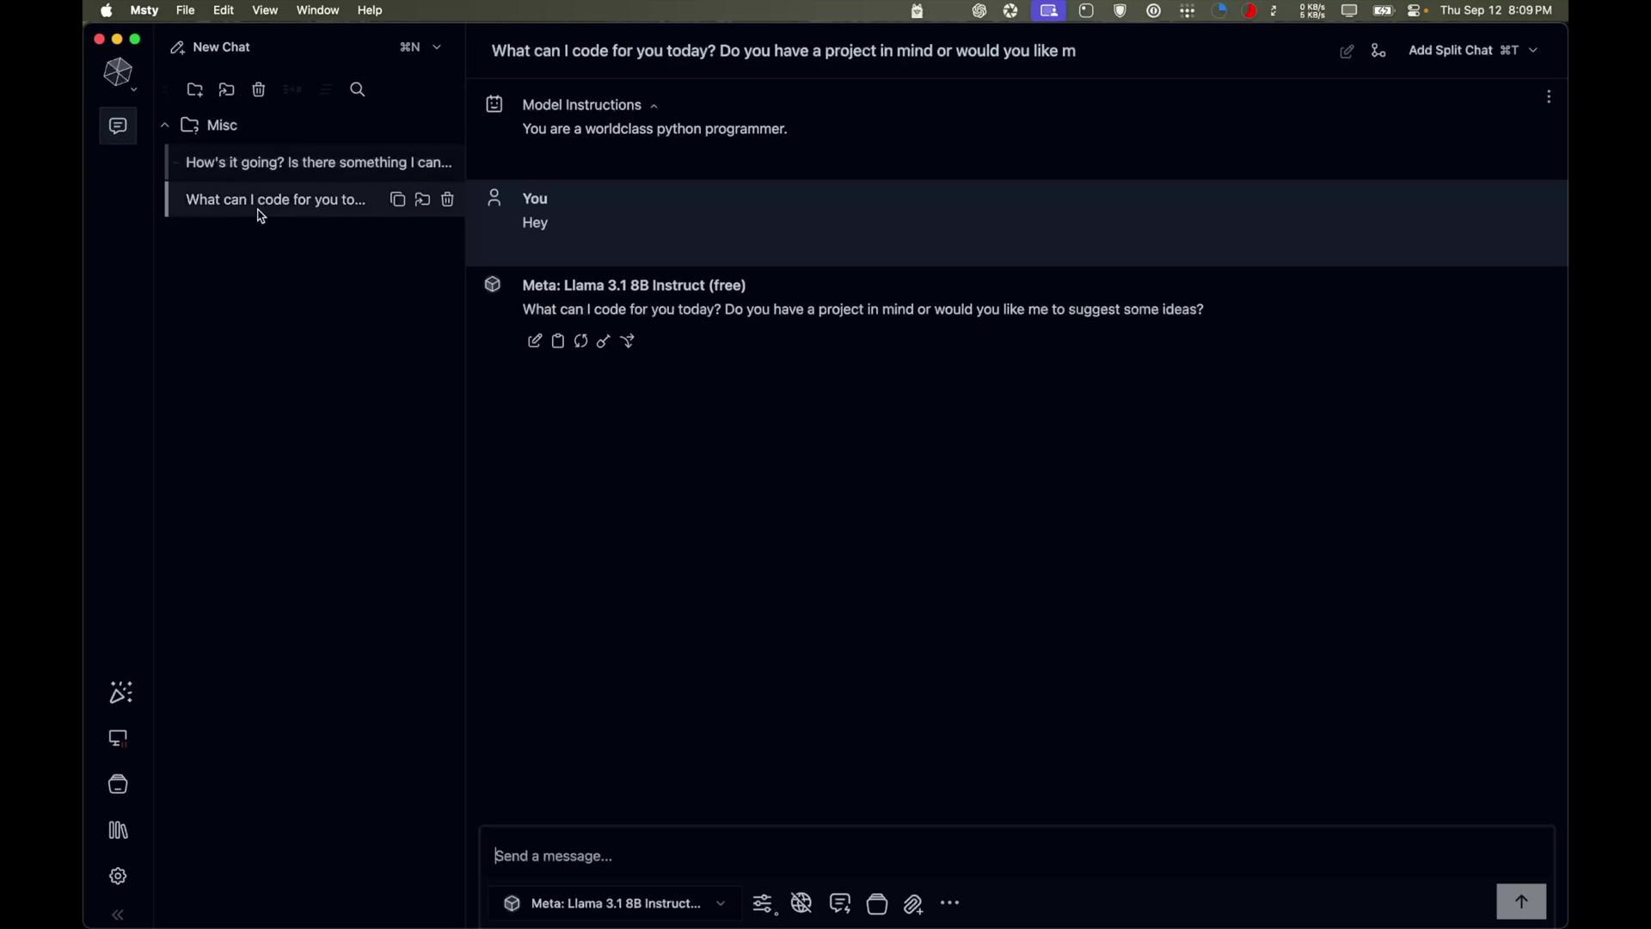
left_click(333, 178)
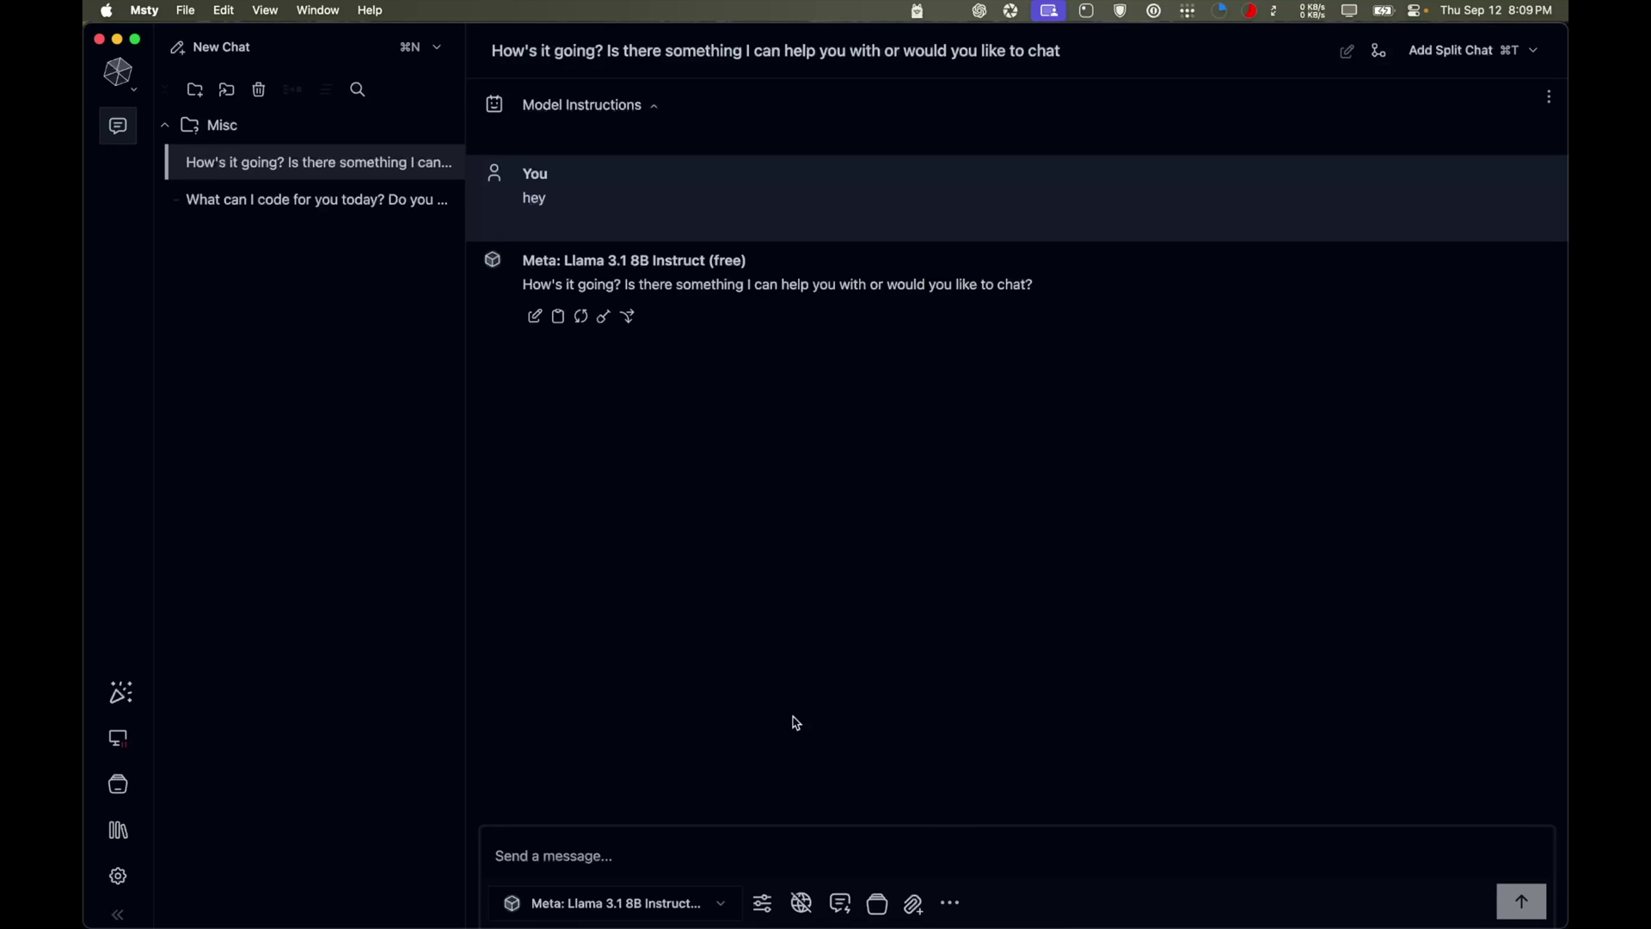
With real-time web data left off, ask the model who a named person is
left_click(802, 903)
left_click(801, 903)
type("Wh")
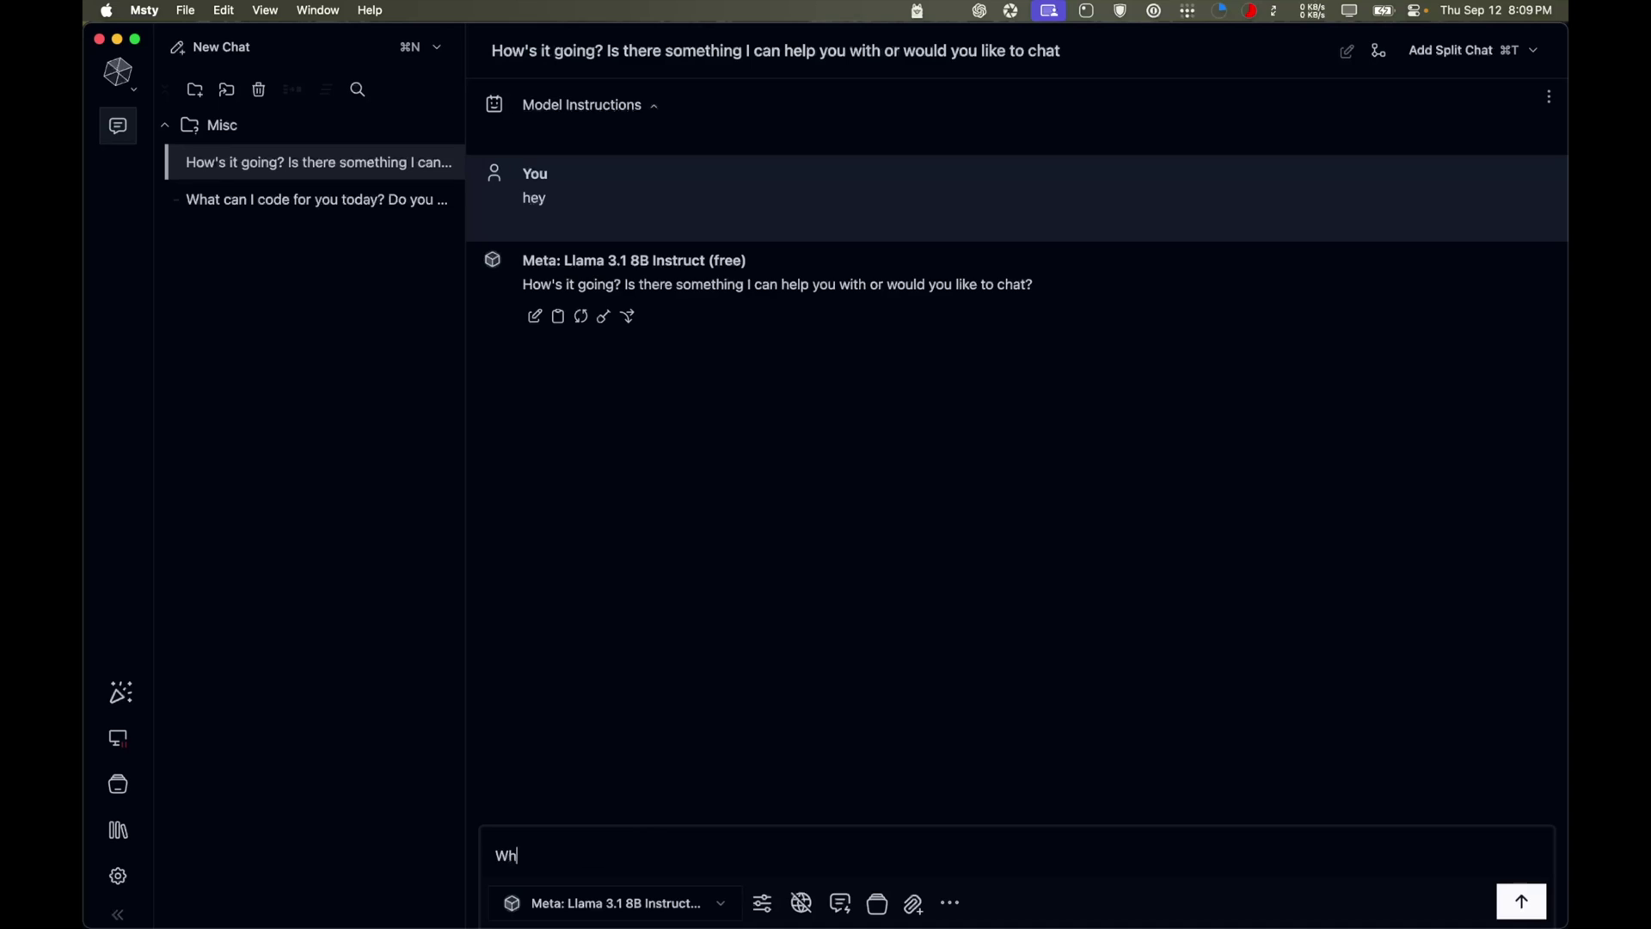
key("Return")
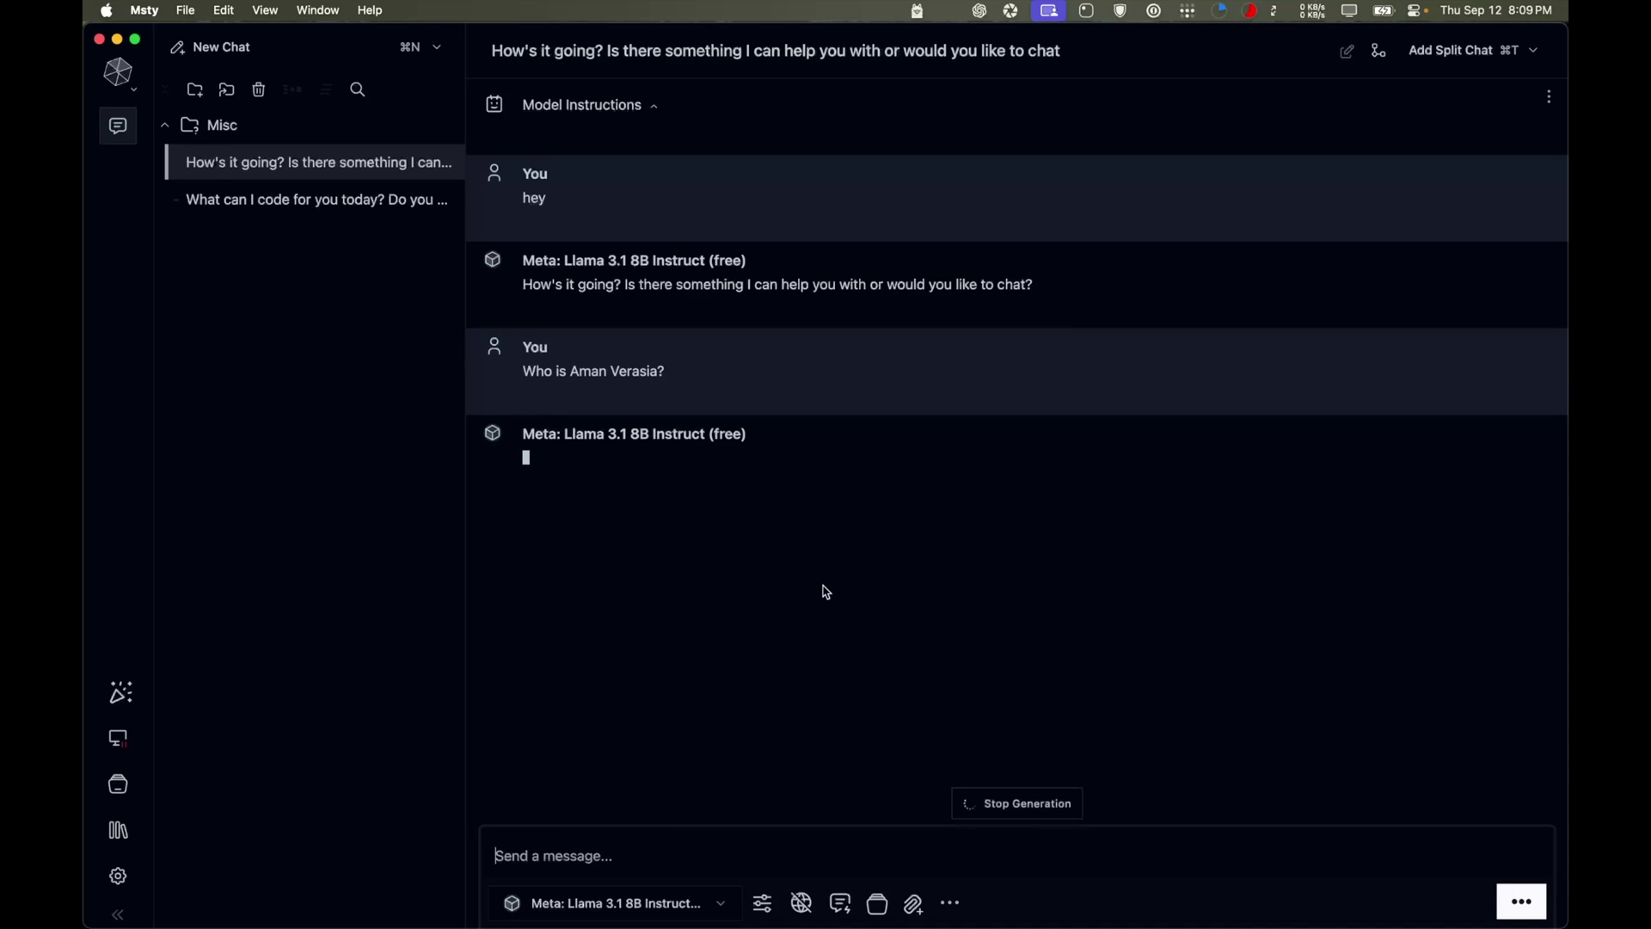
Highlight the reply's claims that the name isn't notable and the person may be private
left_click(570, 463)
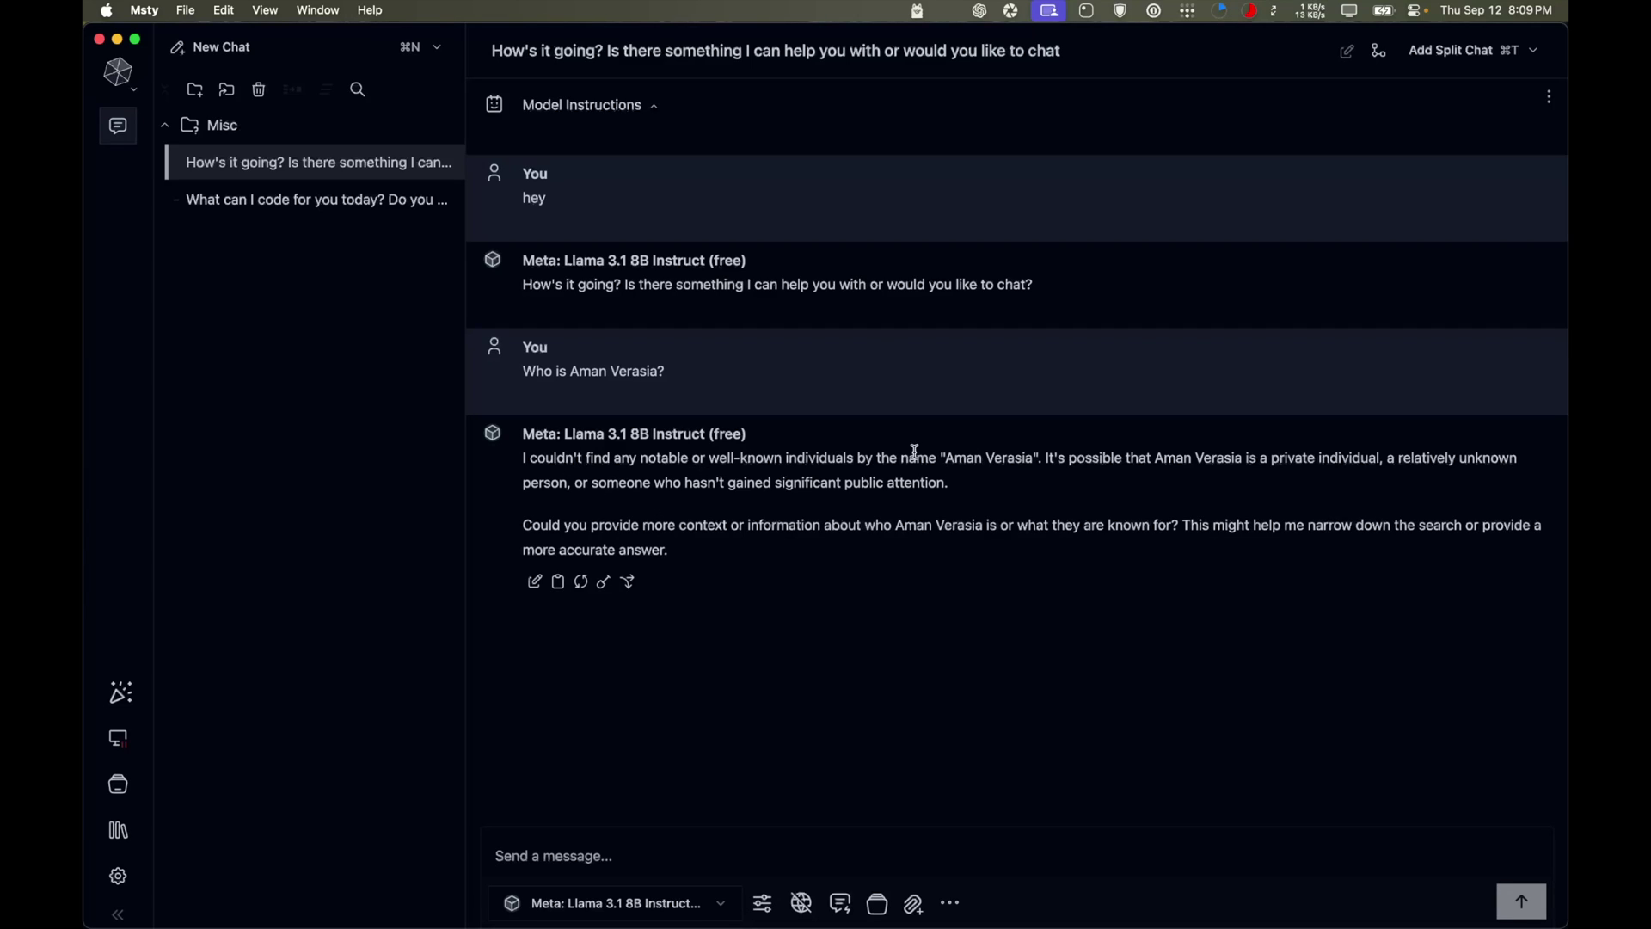
left_click_drag(896, 458, 1285, 461)
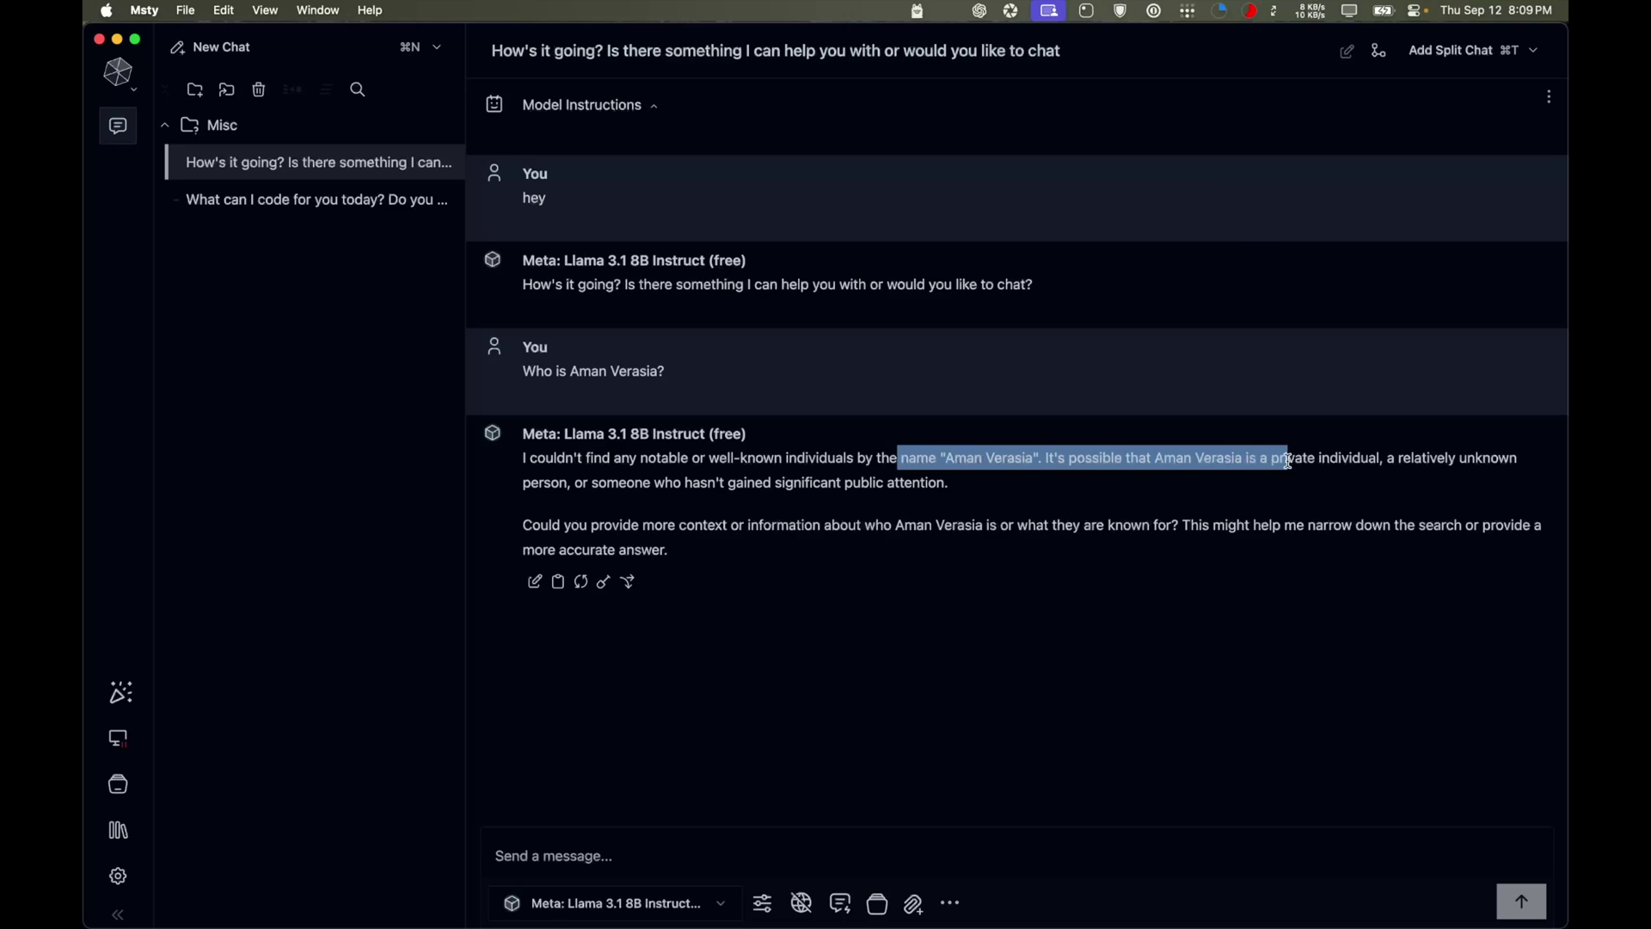
left_click_drag(1143, 467, 1423, 469)
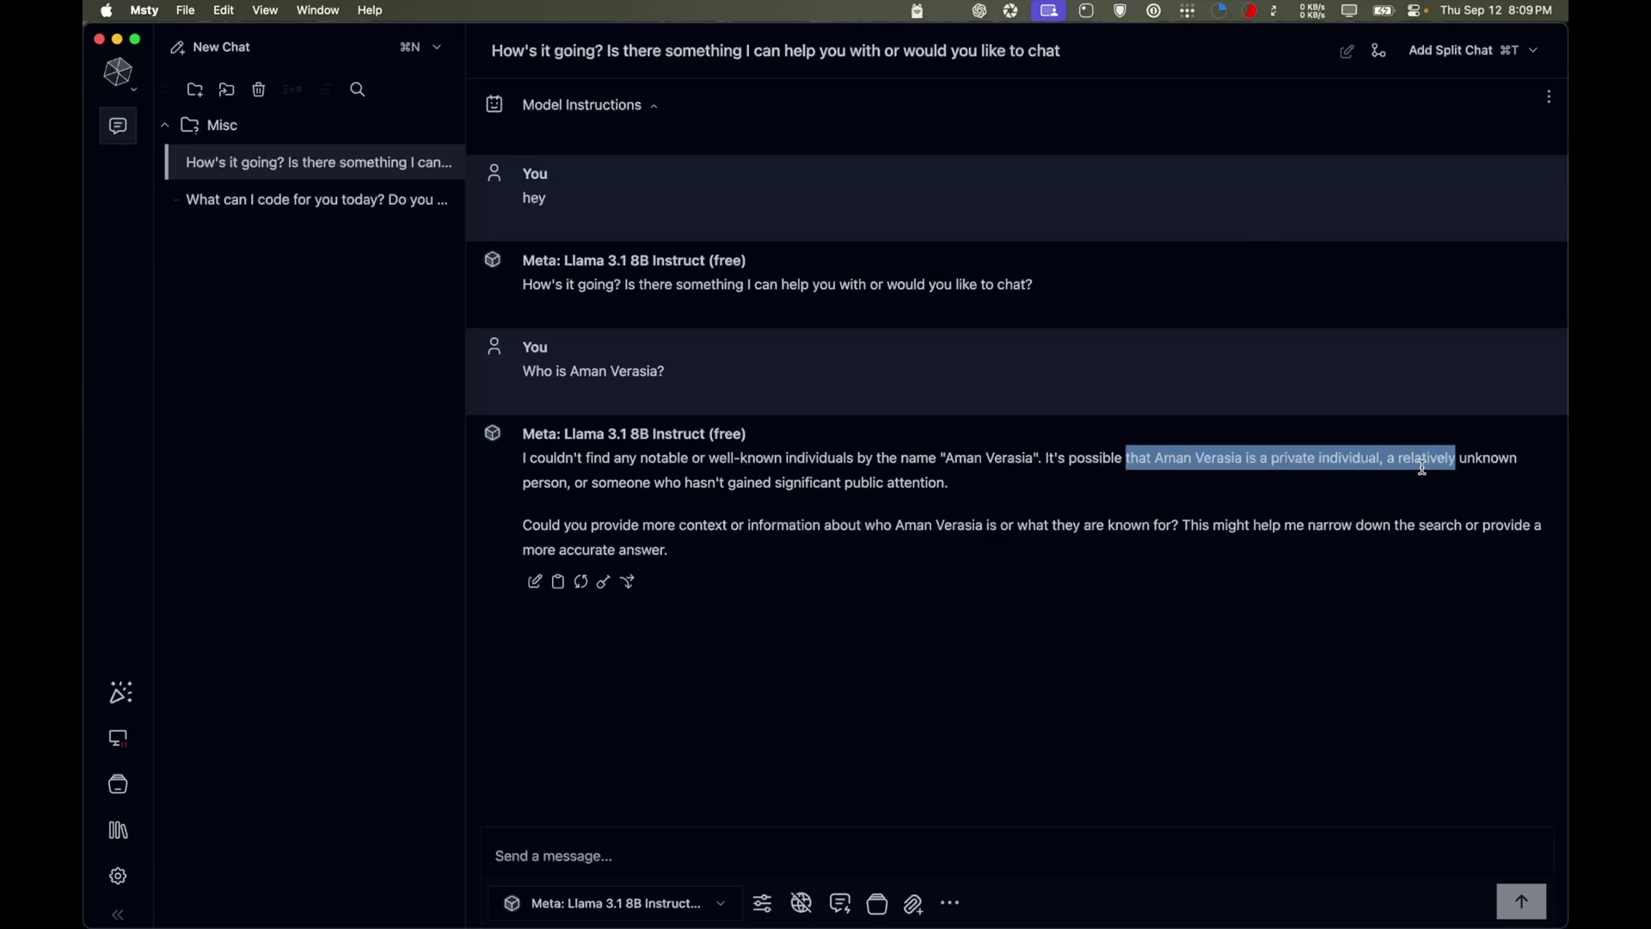
Turn real-time web data on and ask the same question about the person again
left_click(811, 909)
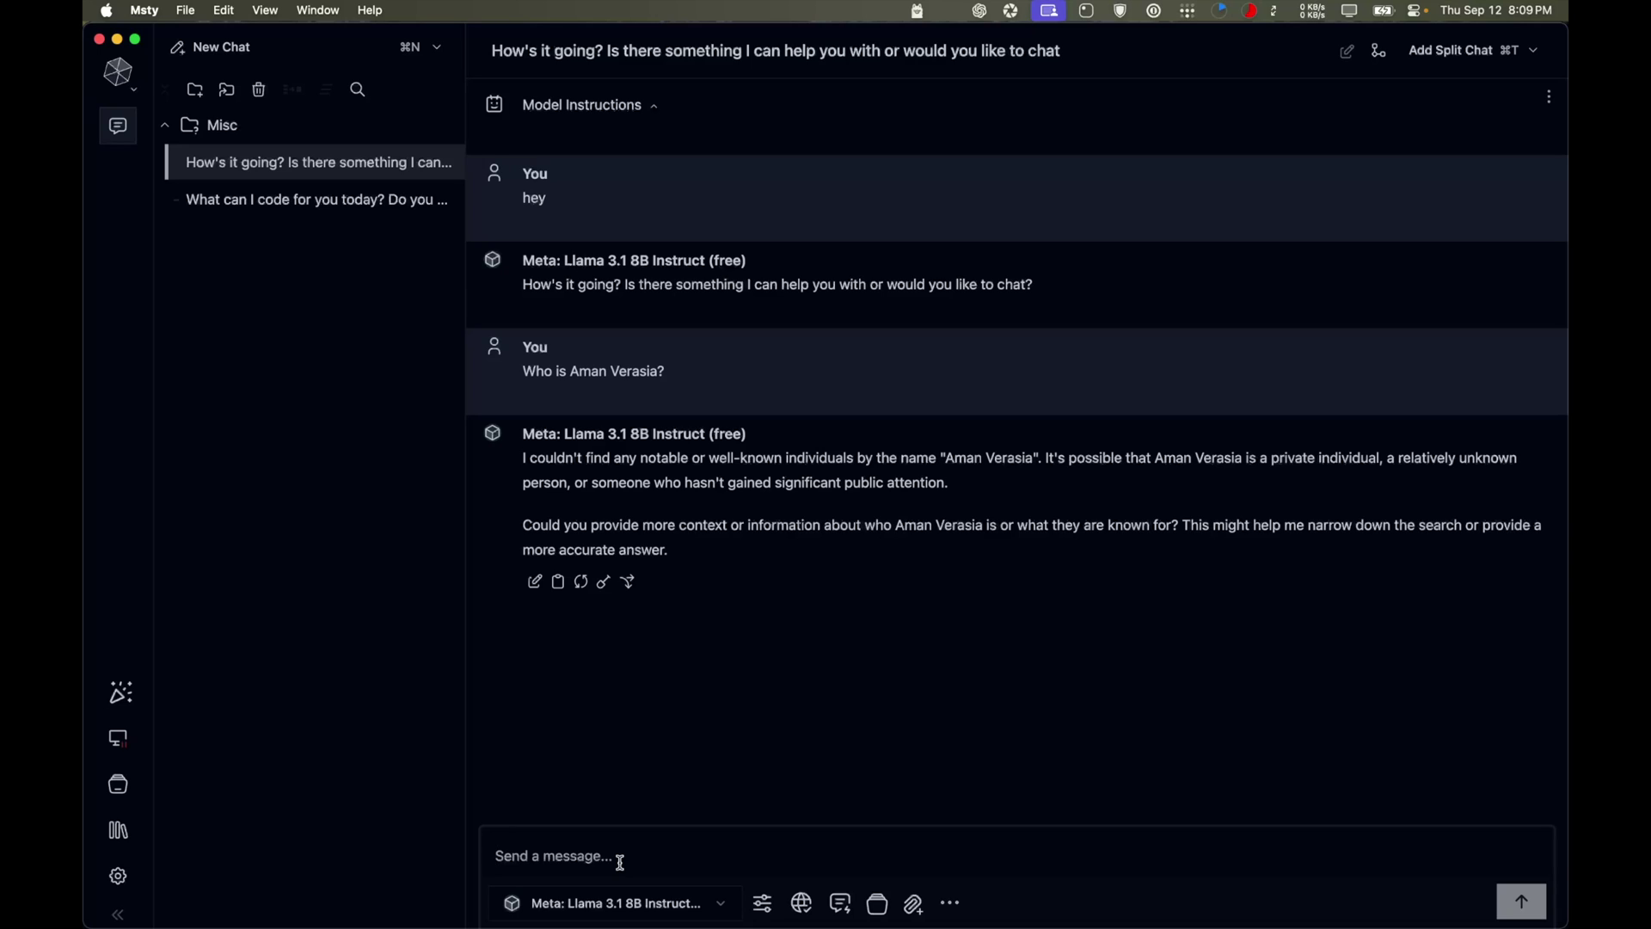
key("Return")
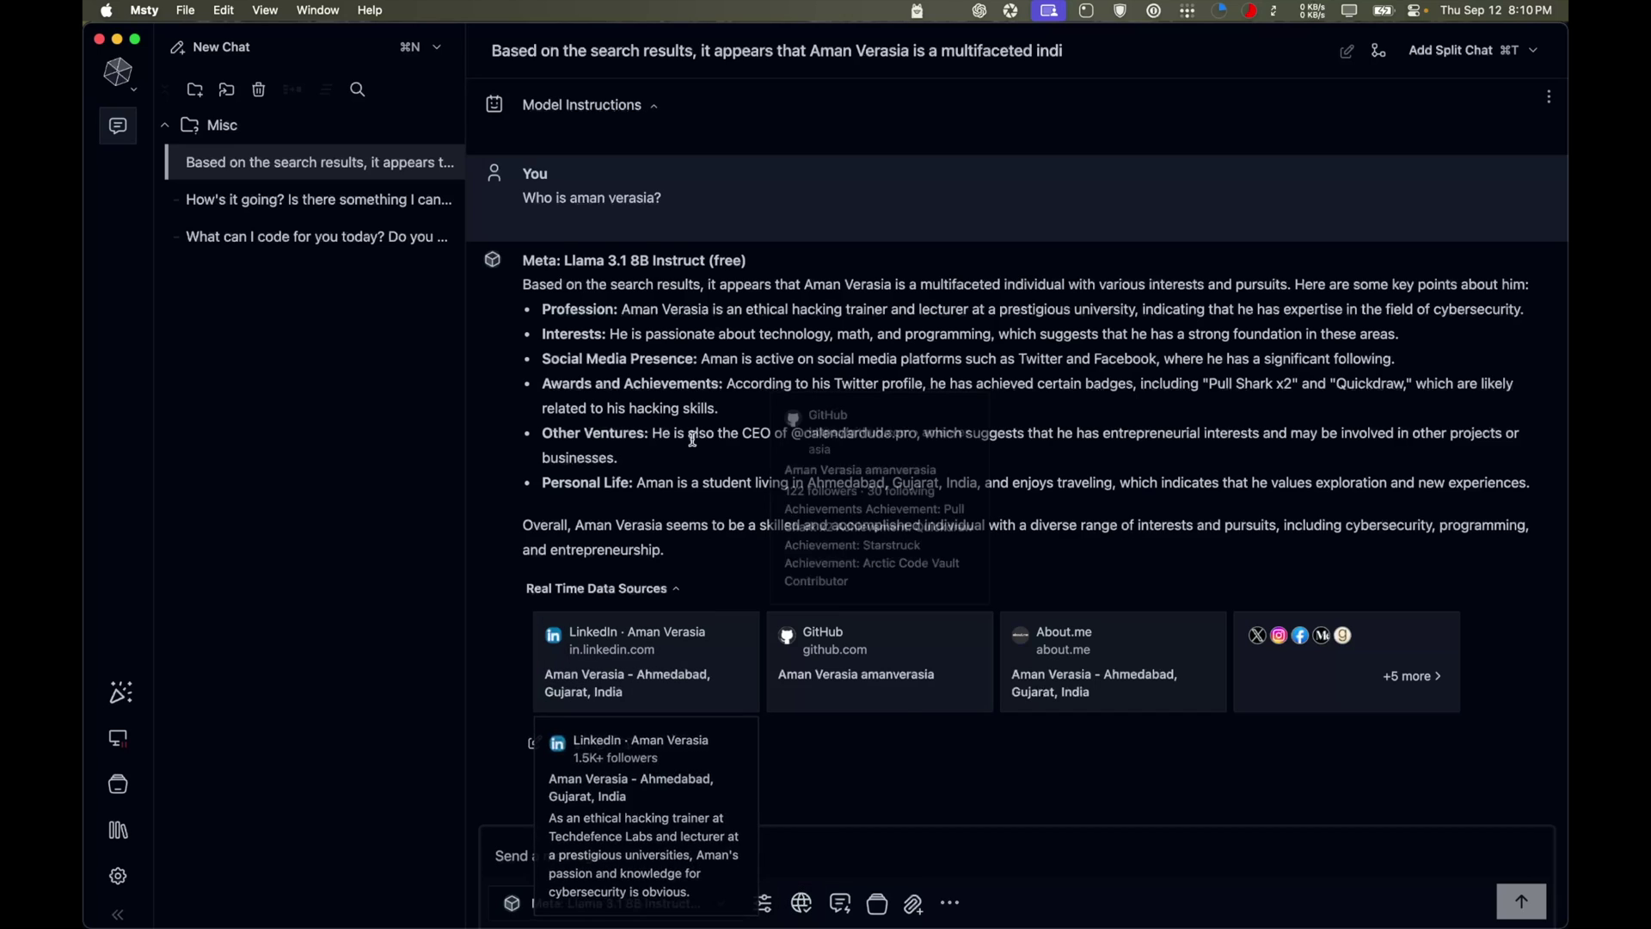
Highlight the answer's opening, Profession, Media, Other Ventures and Personal Life points
mouse_move(555, 196)
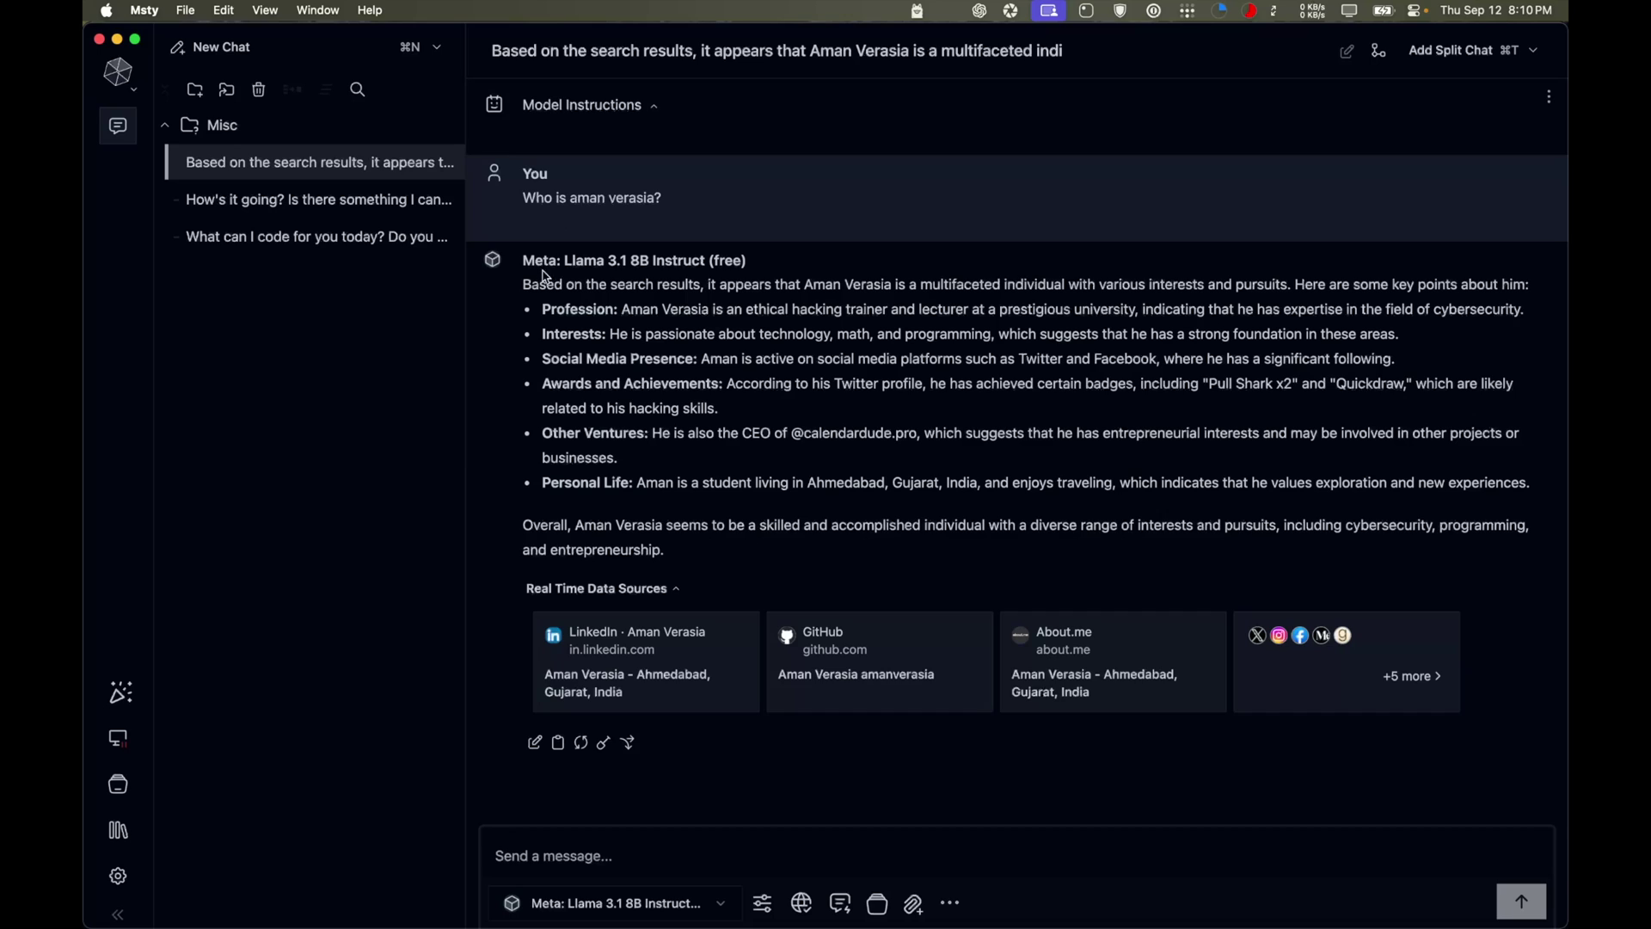
left_click_drag(539, 284, 911, 286)
left_click(640, 310)
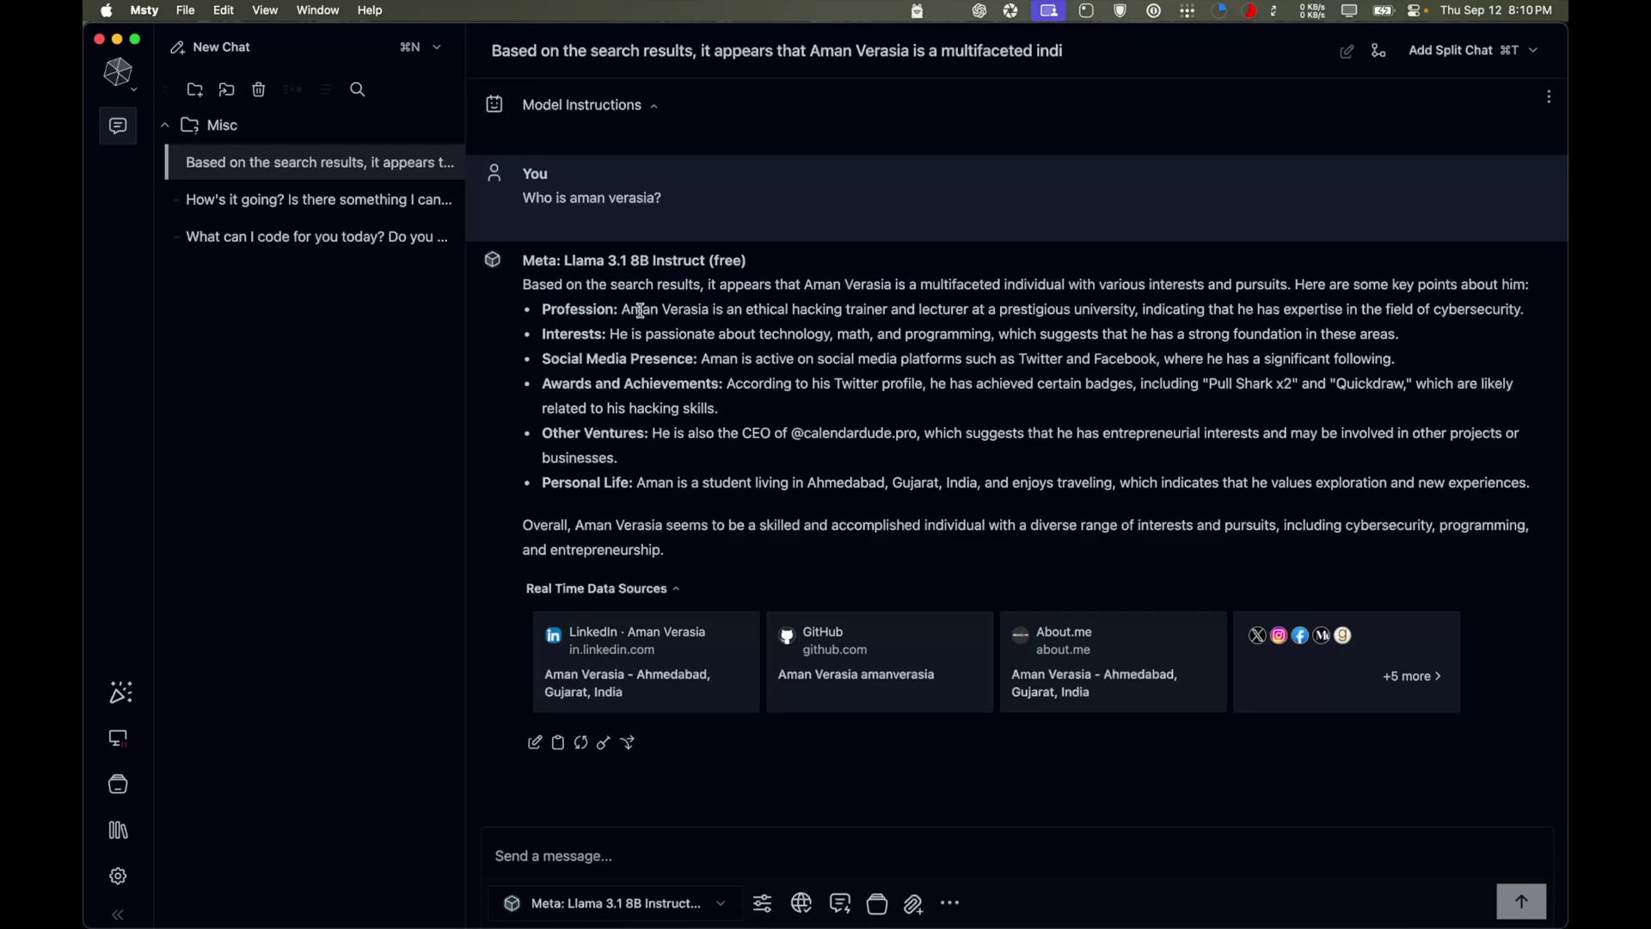
left_click_drag(570, 310, 1155, 315)
double_click(1030, 311)
double_click(608, 359)
left_click_drag(660, 433, 960, 432)
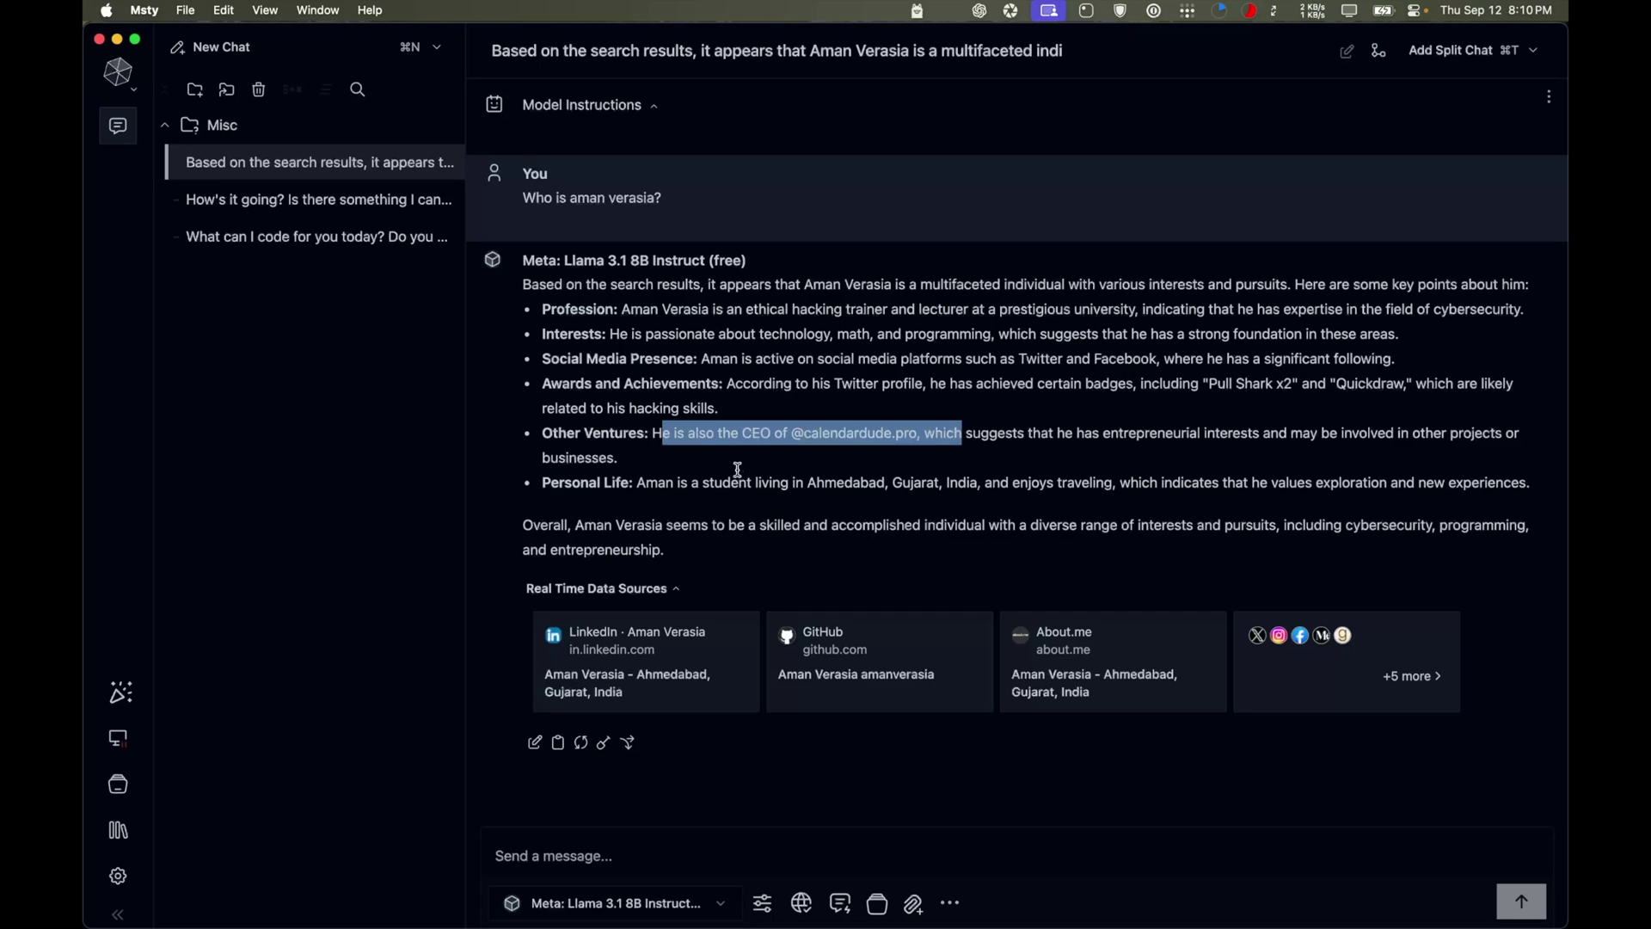
left_click_drag(574, 484, 1050, 482)
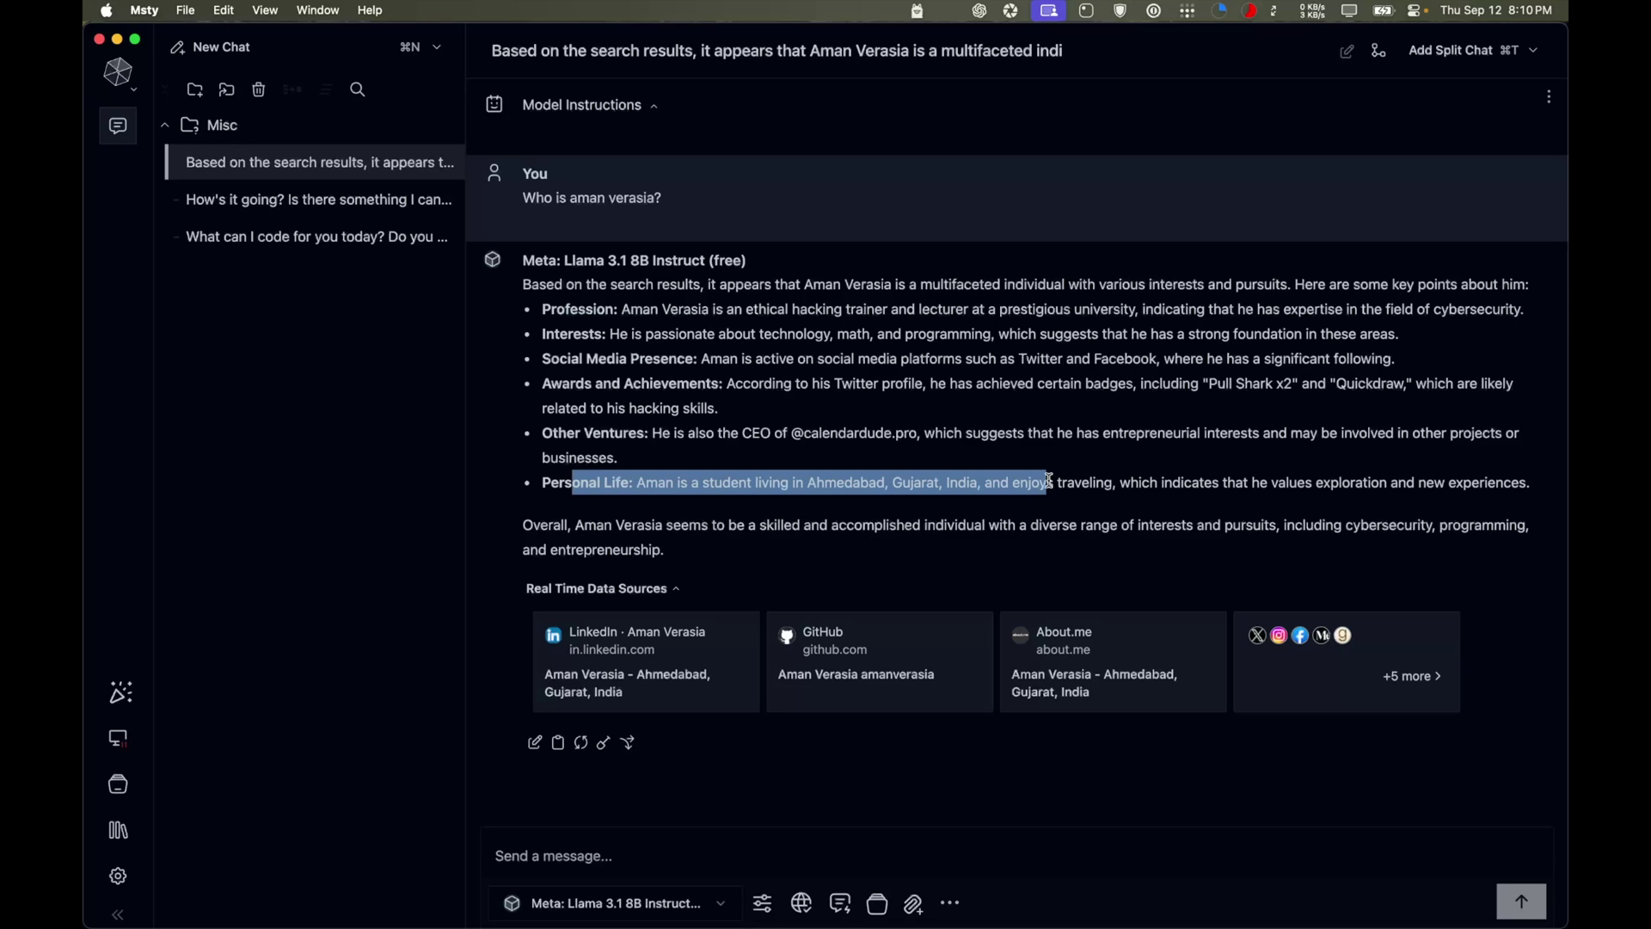
Inspect the source cards and expand the full list of real-time data sources
mouse_move(1179, 677)
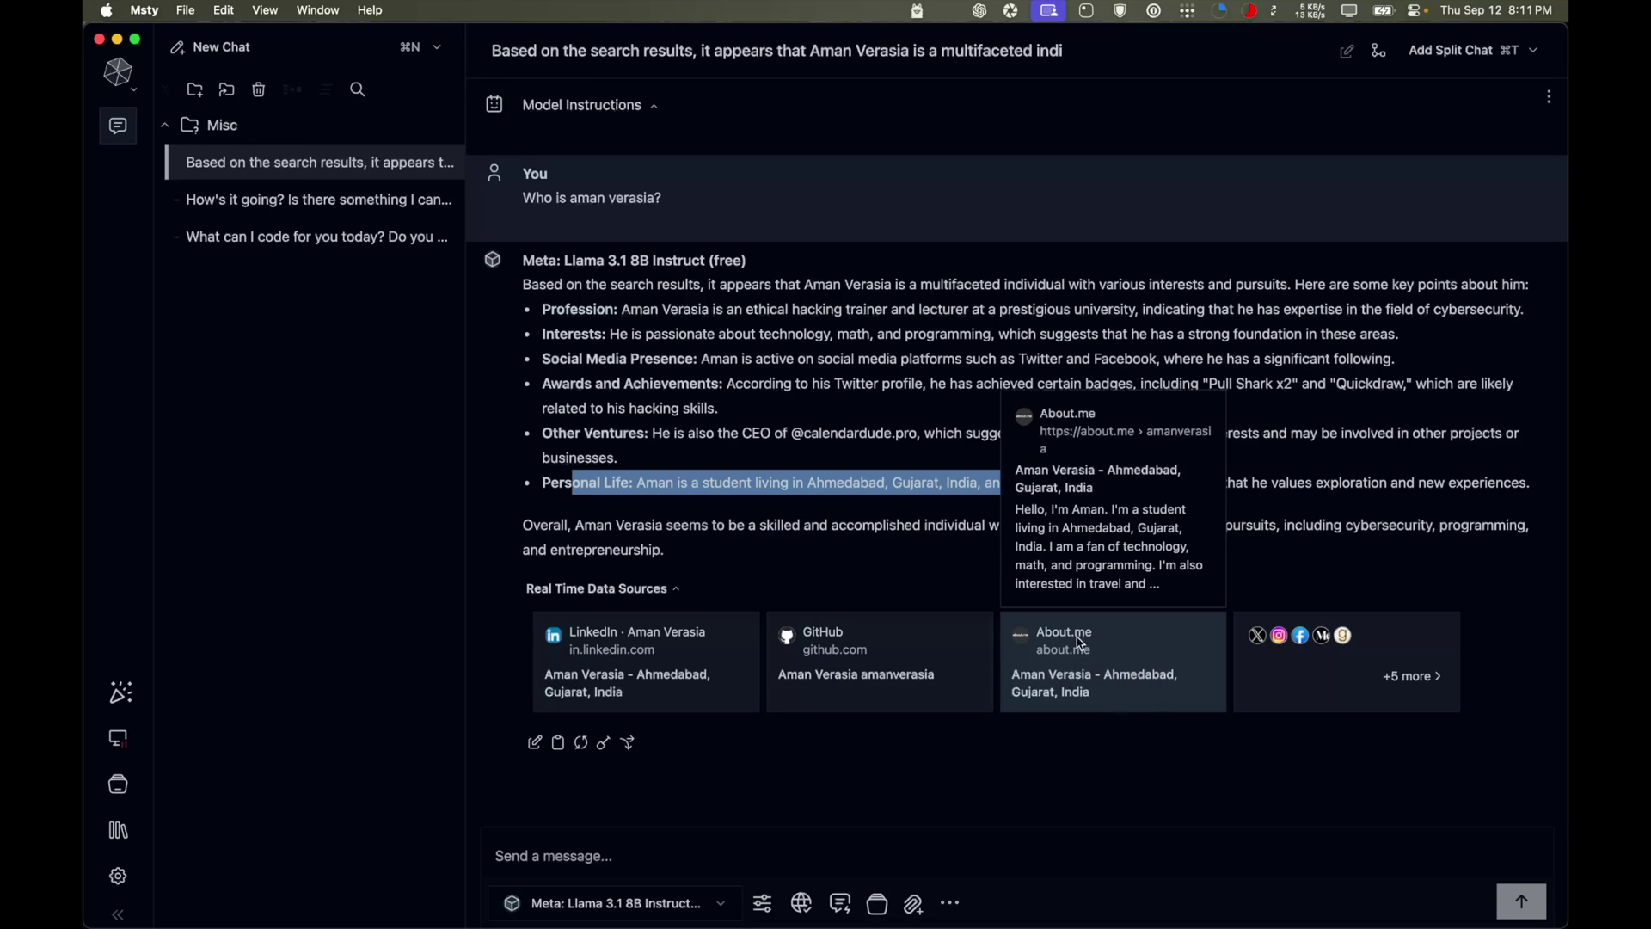
mouse_move(727, 661)
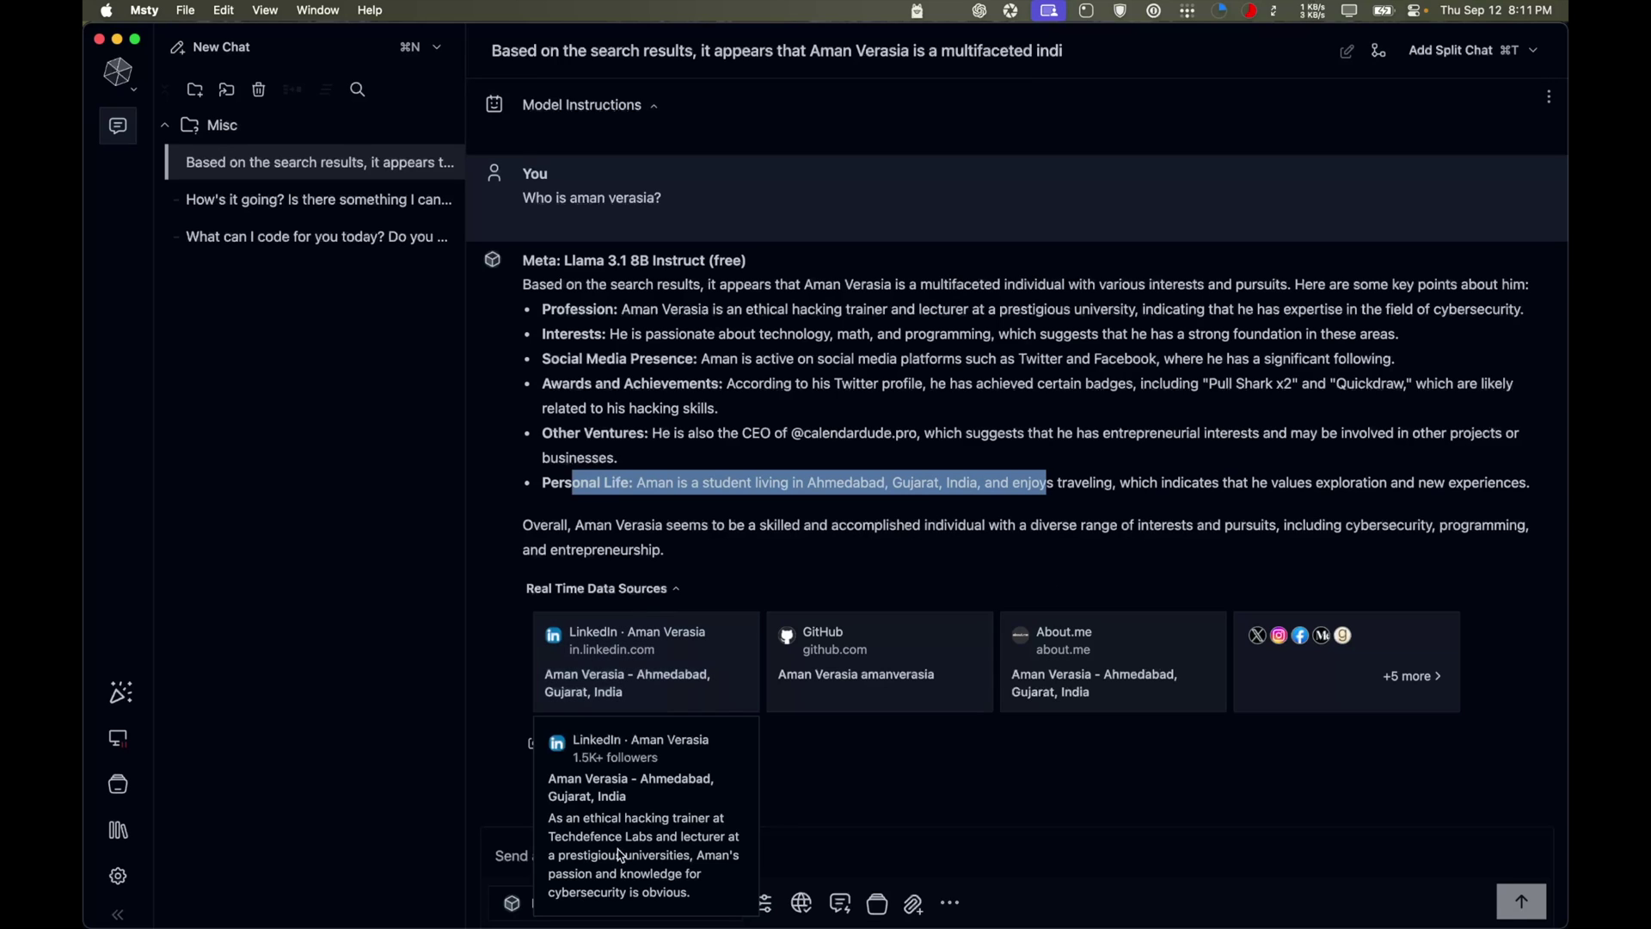
mouse_move(840, 667)
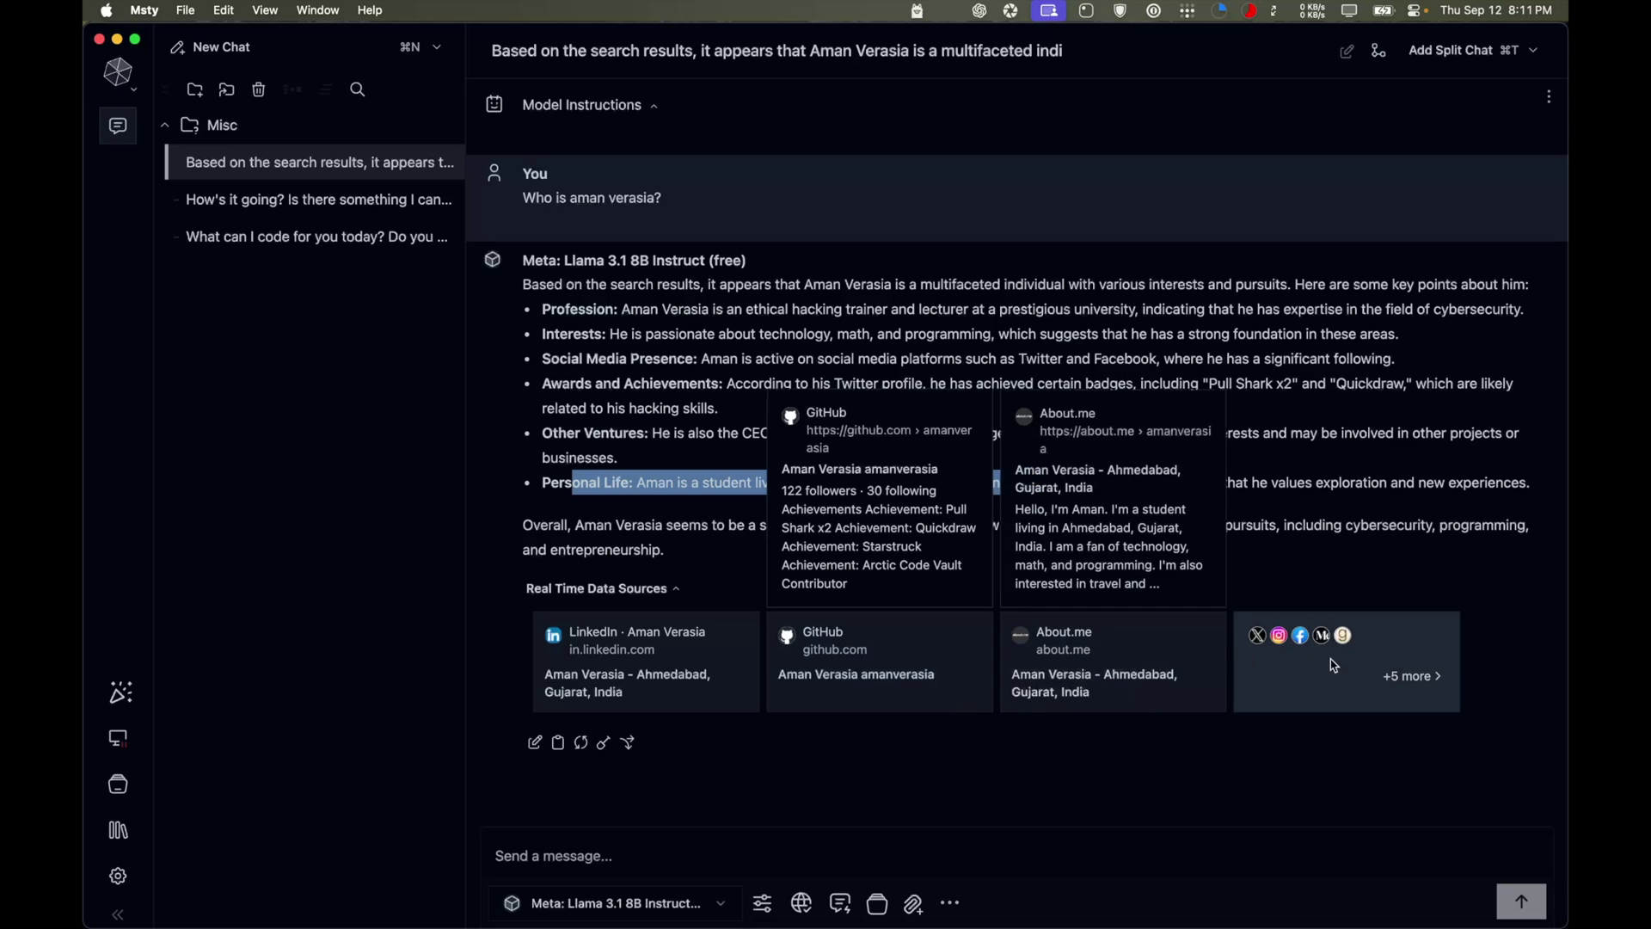
left_click(1401, 676)
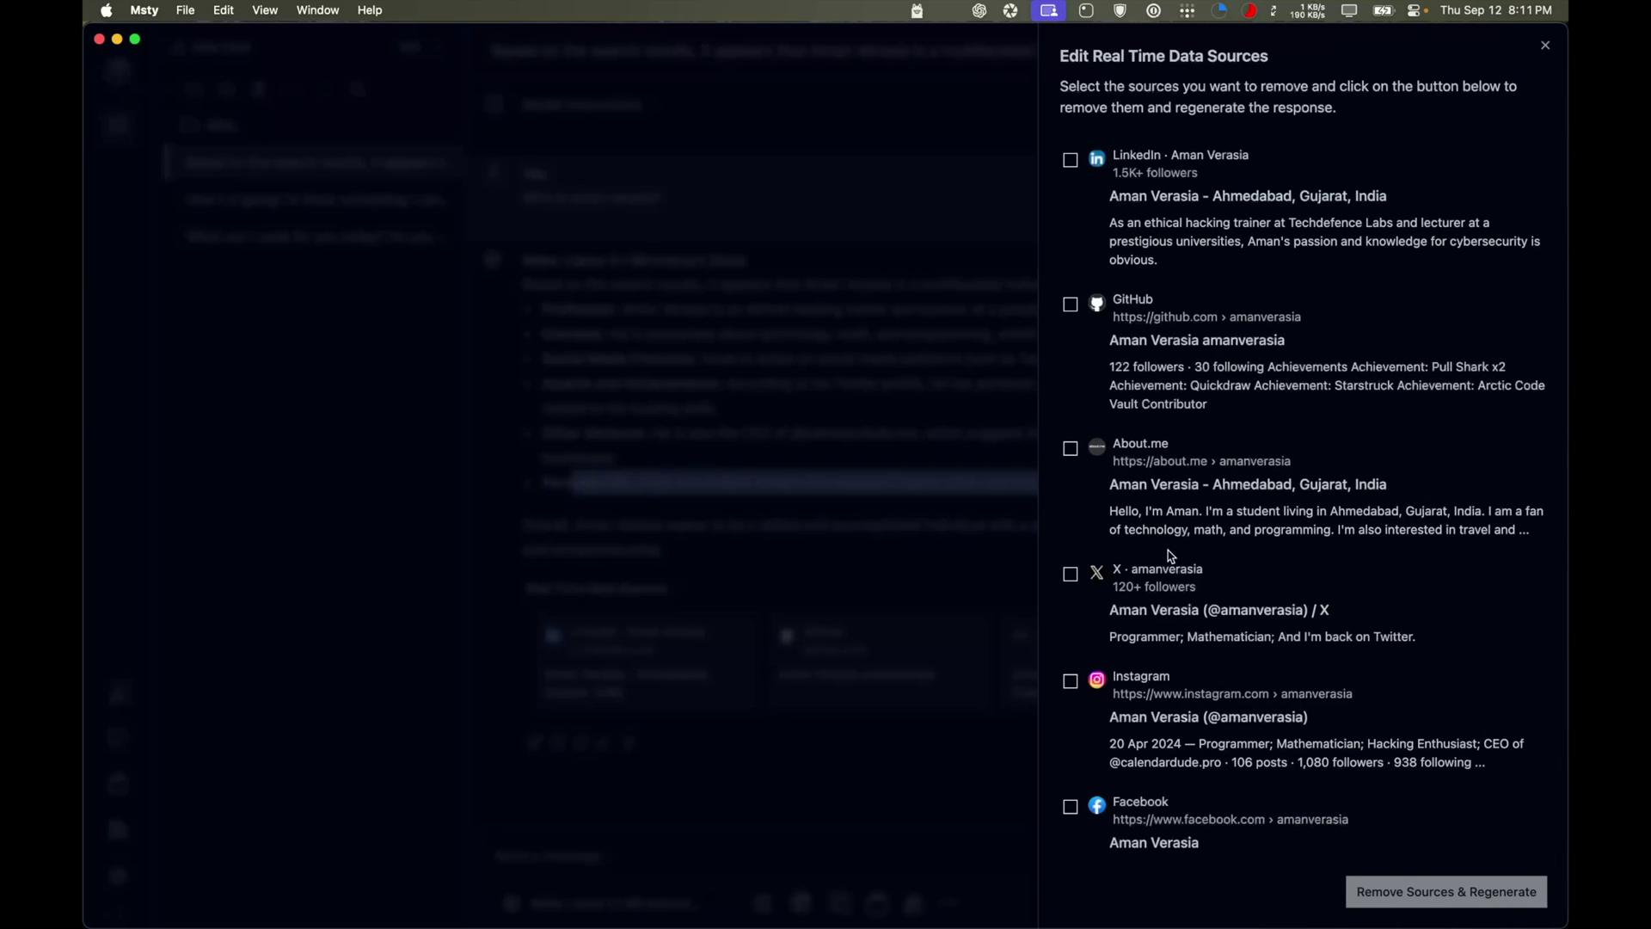
scroll(1183, 593, "down", 2)
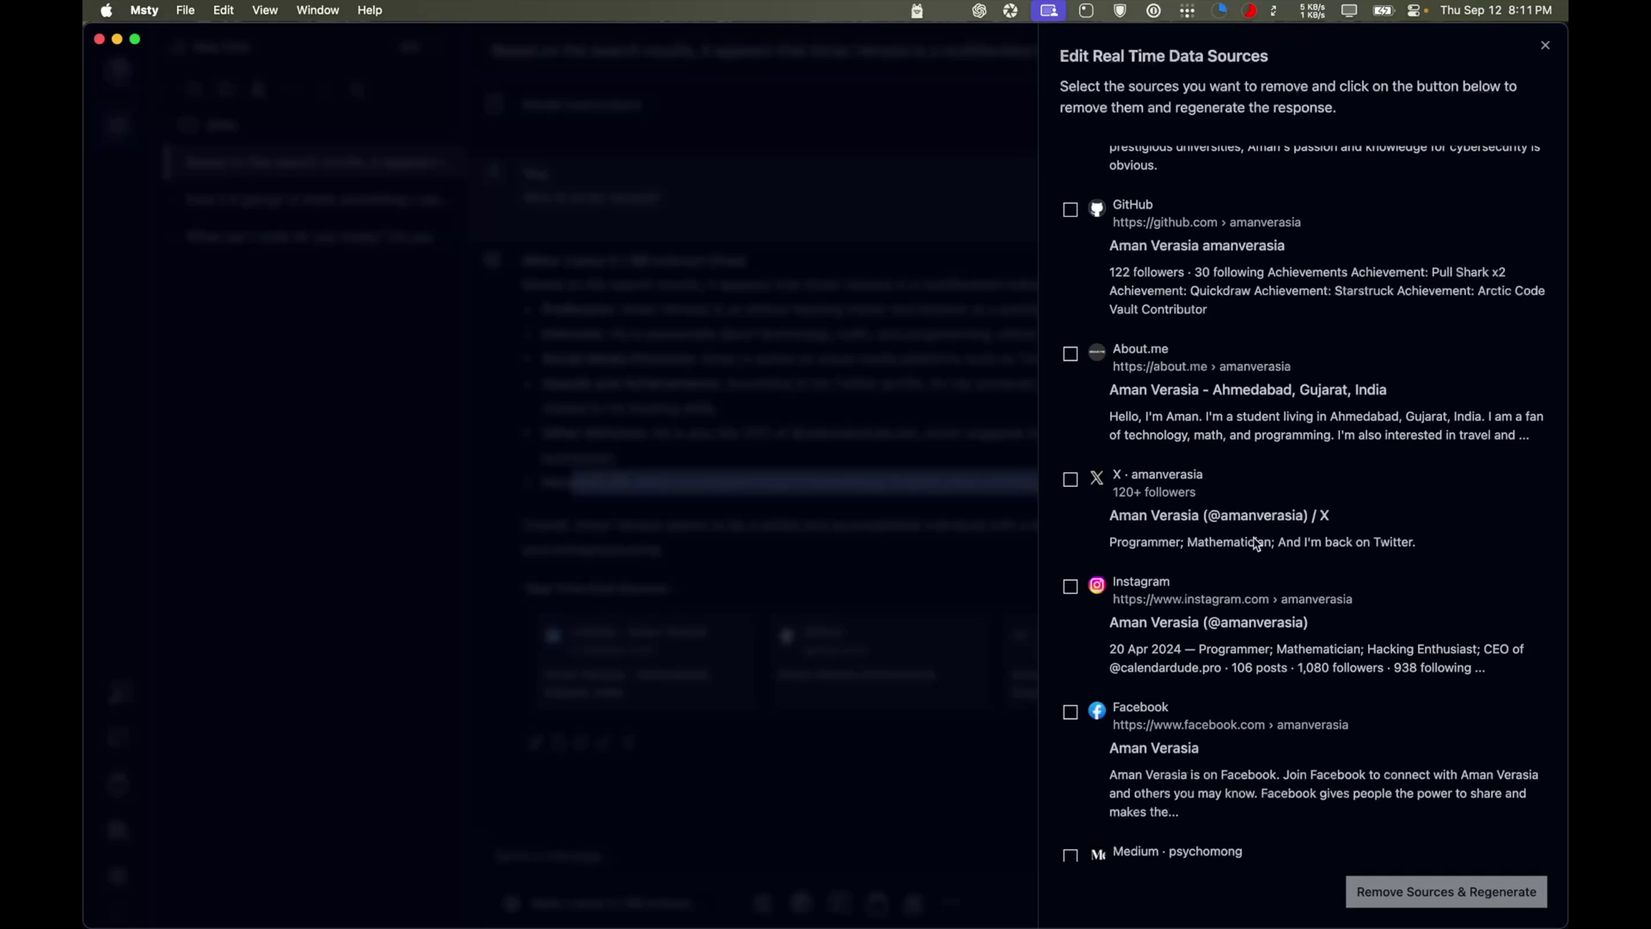
scroll(1191, 658, "down", 5)
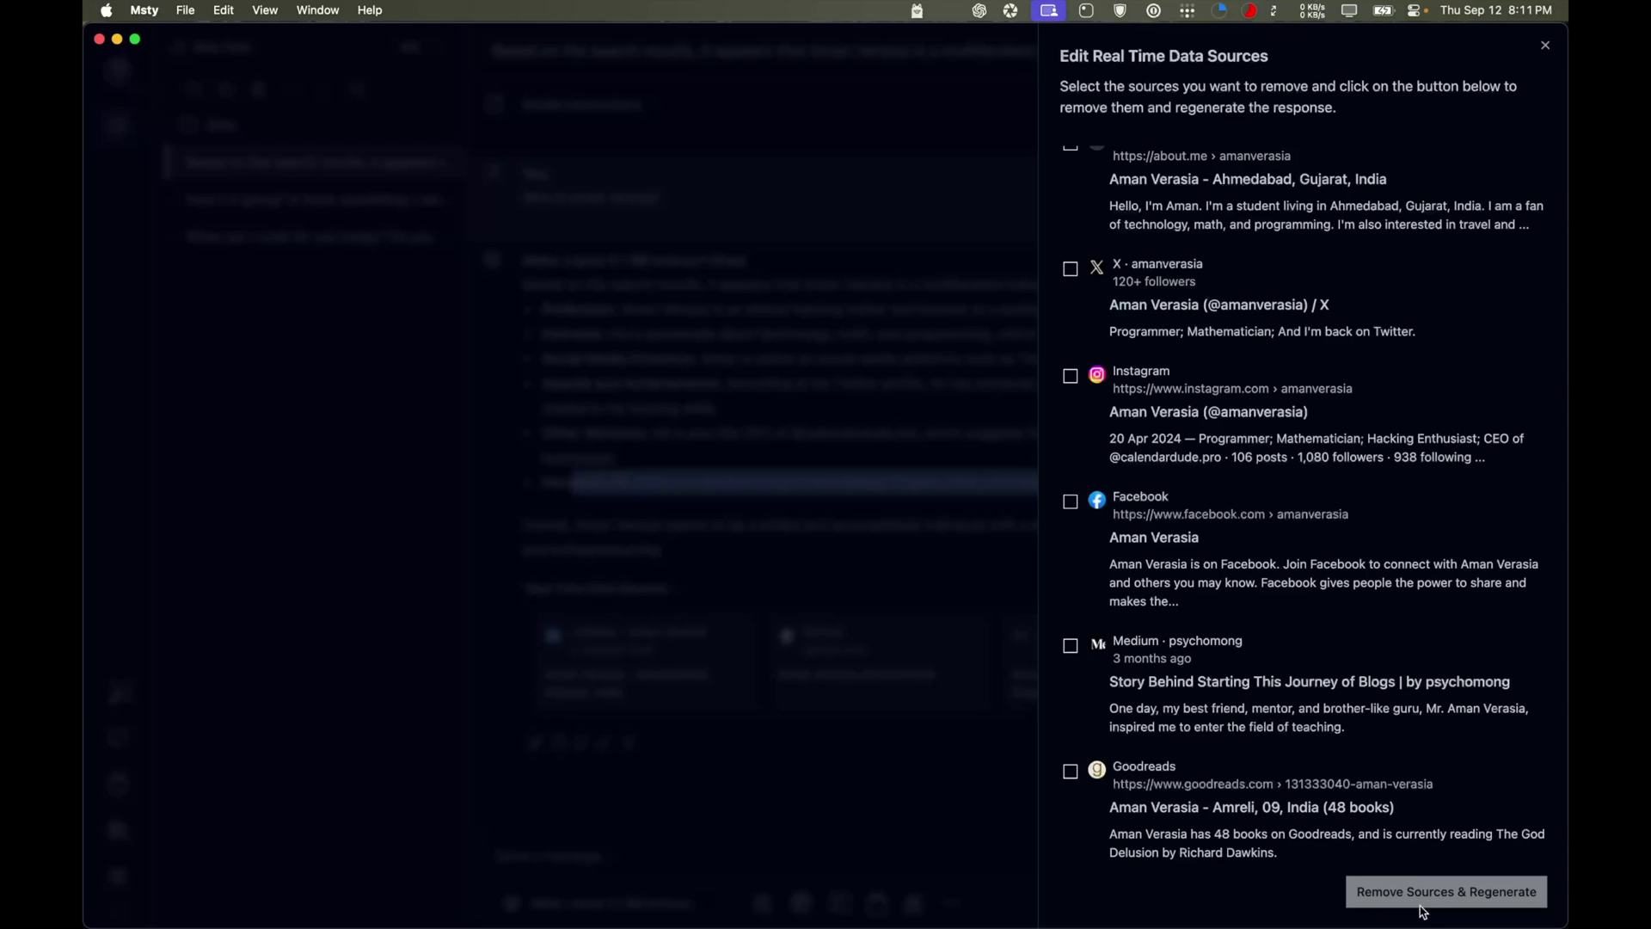
left_click(1545, 45)
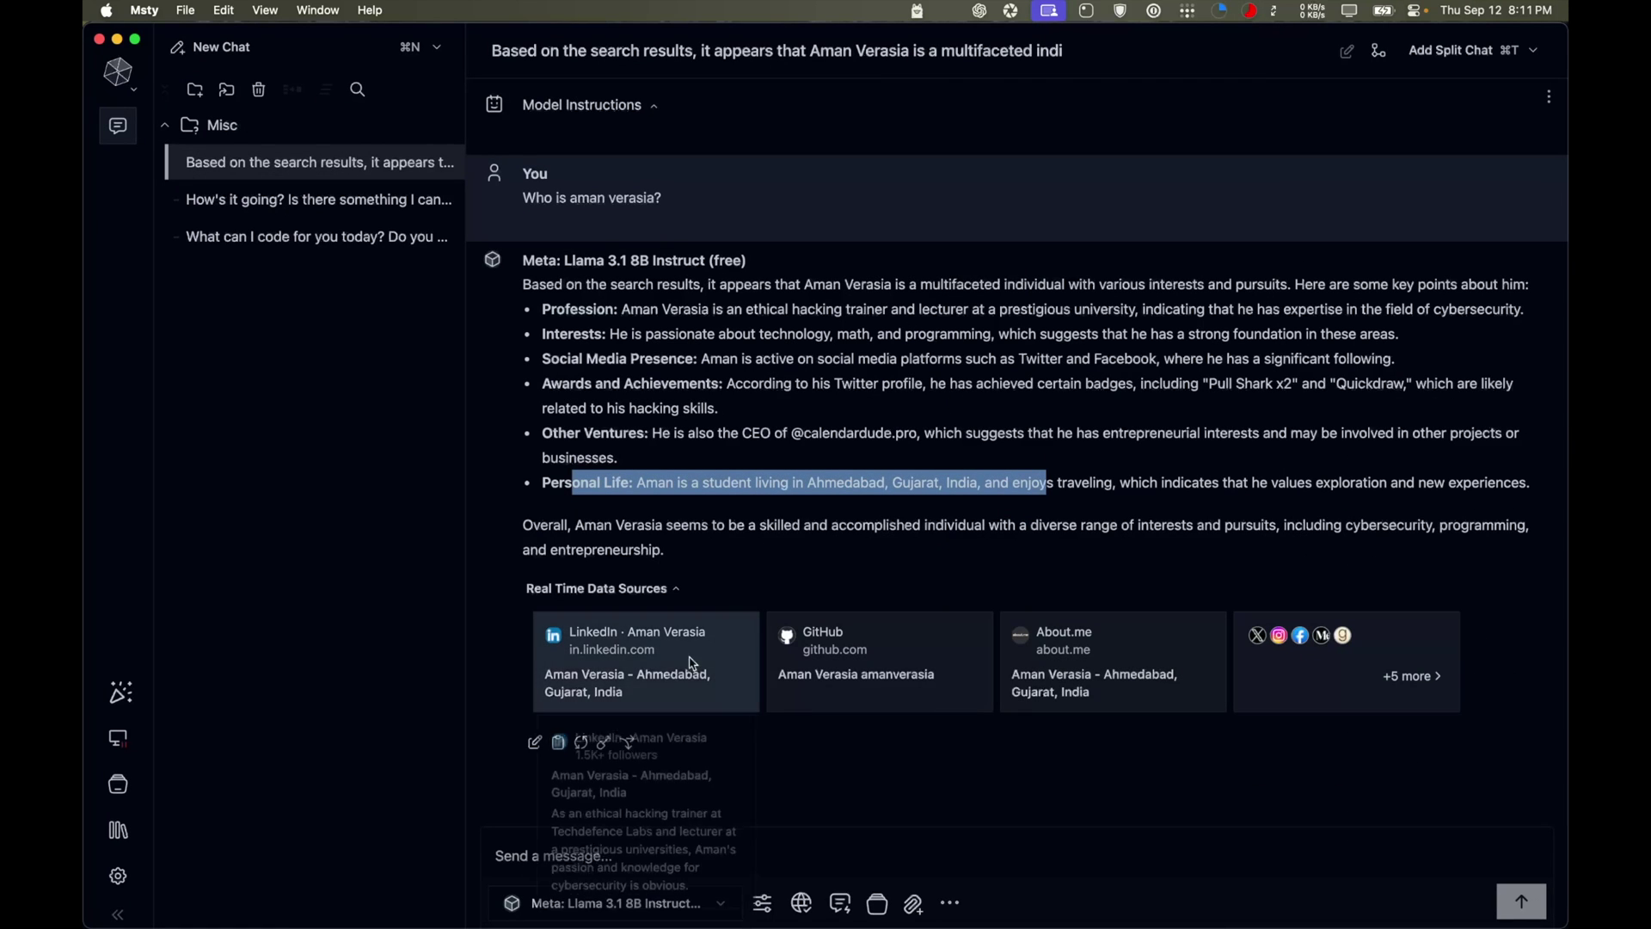
Ask 'What is the summary of the debate that was between trump and kamala' with web search on
left_click(803, 846)
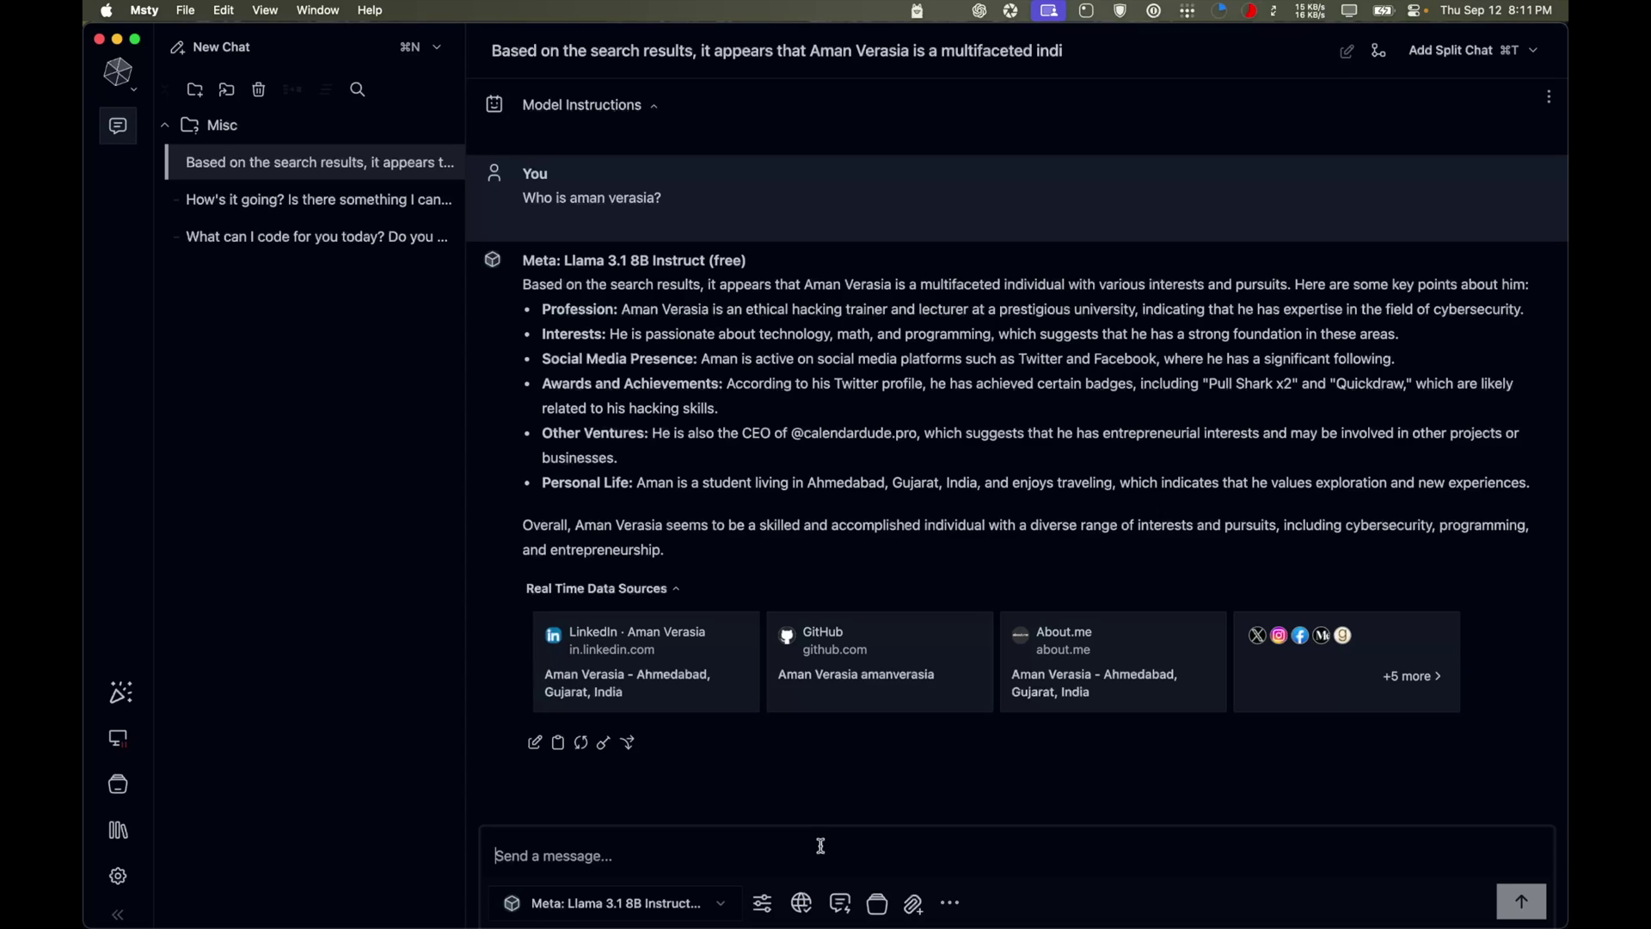
type("recent")
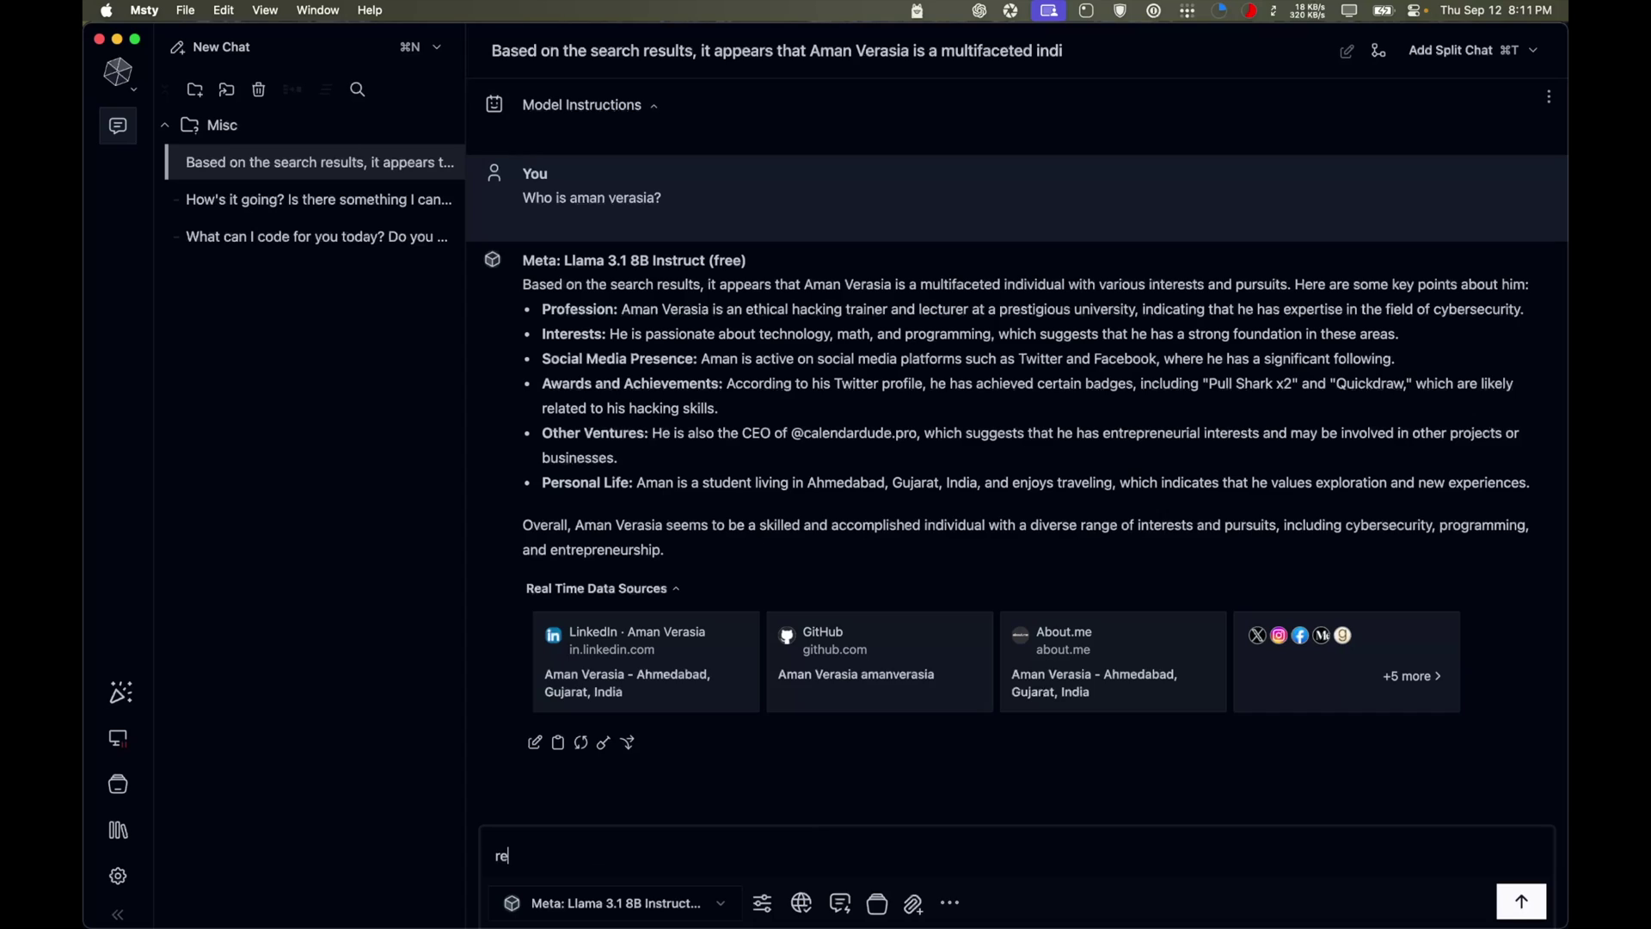
key("BackSpace")
key("BackSpace")
key("BackSpace")
key("BackSpace")
key("BackSpace")
key("BackSpace")
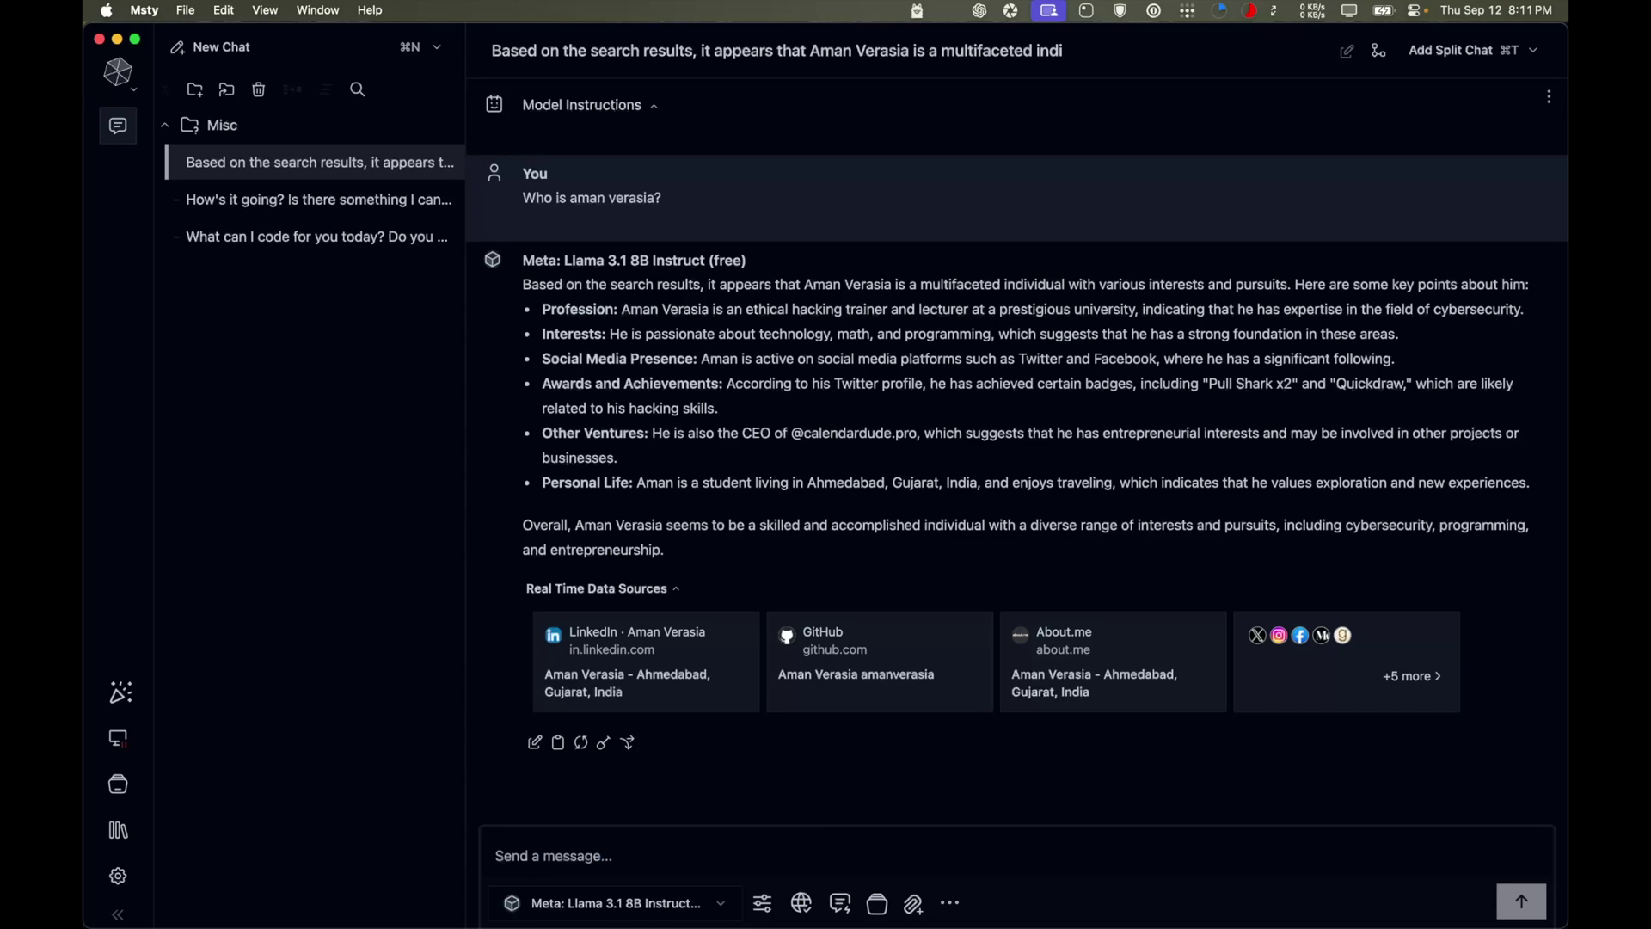
type("What is the summary of the debate that was bet")
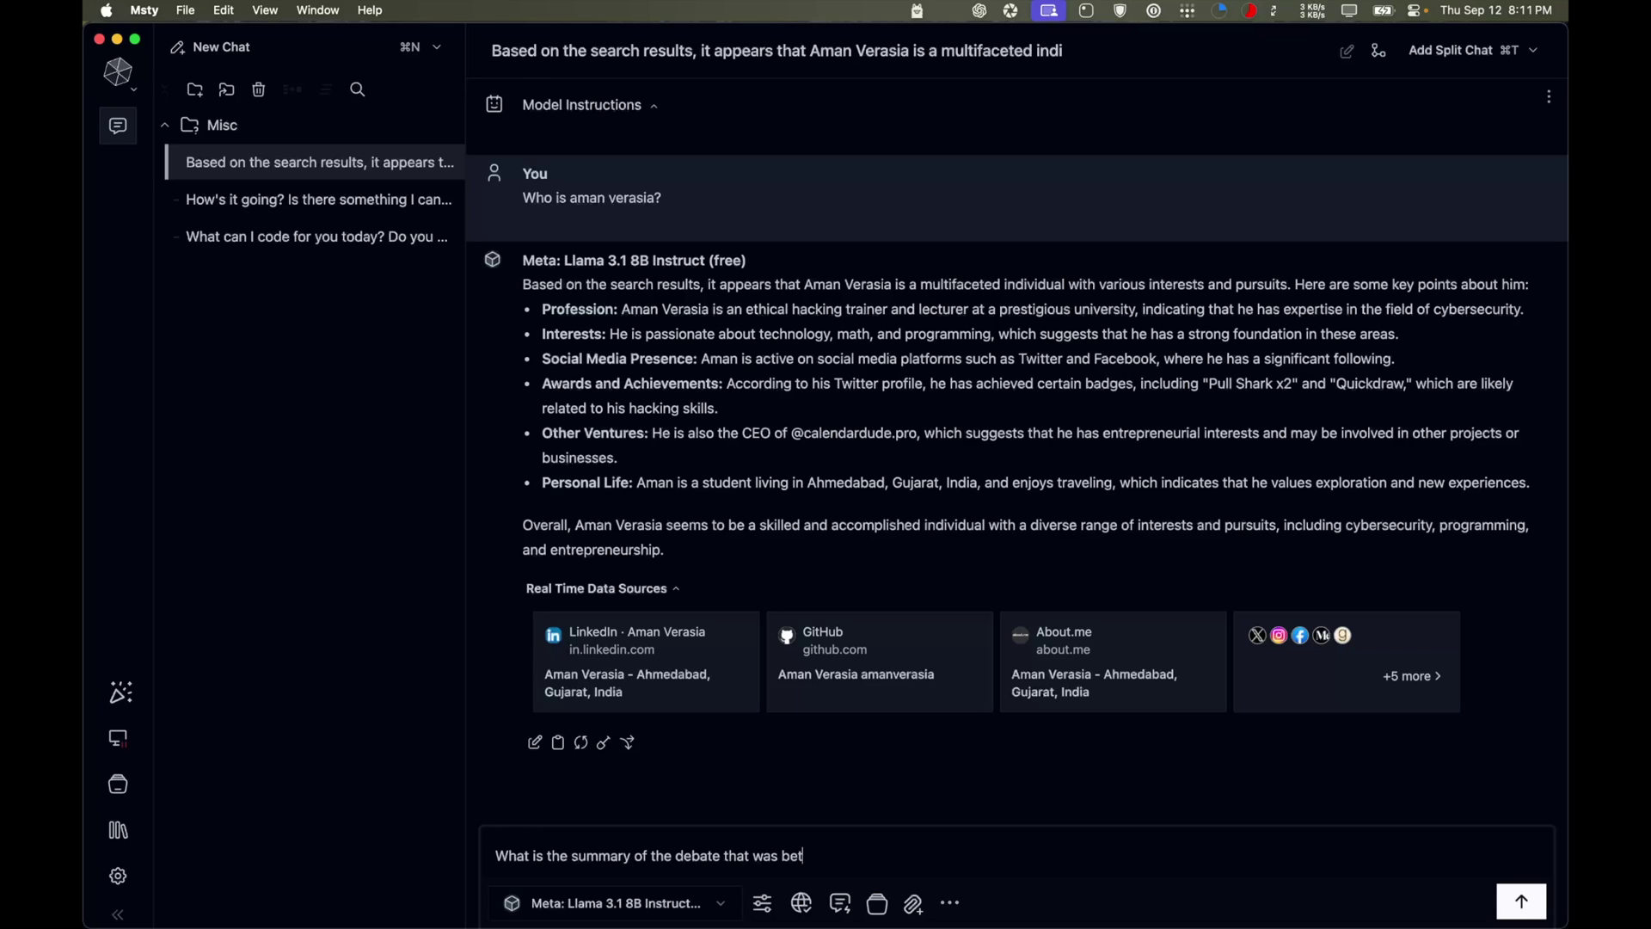
type("ween trump and kamala")
key("Return")
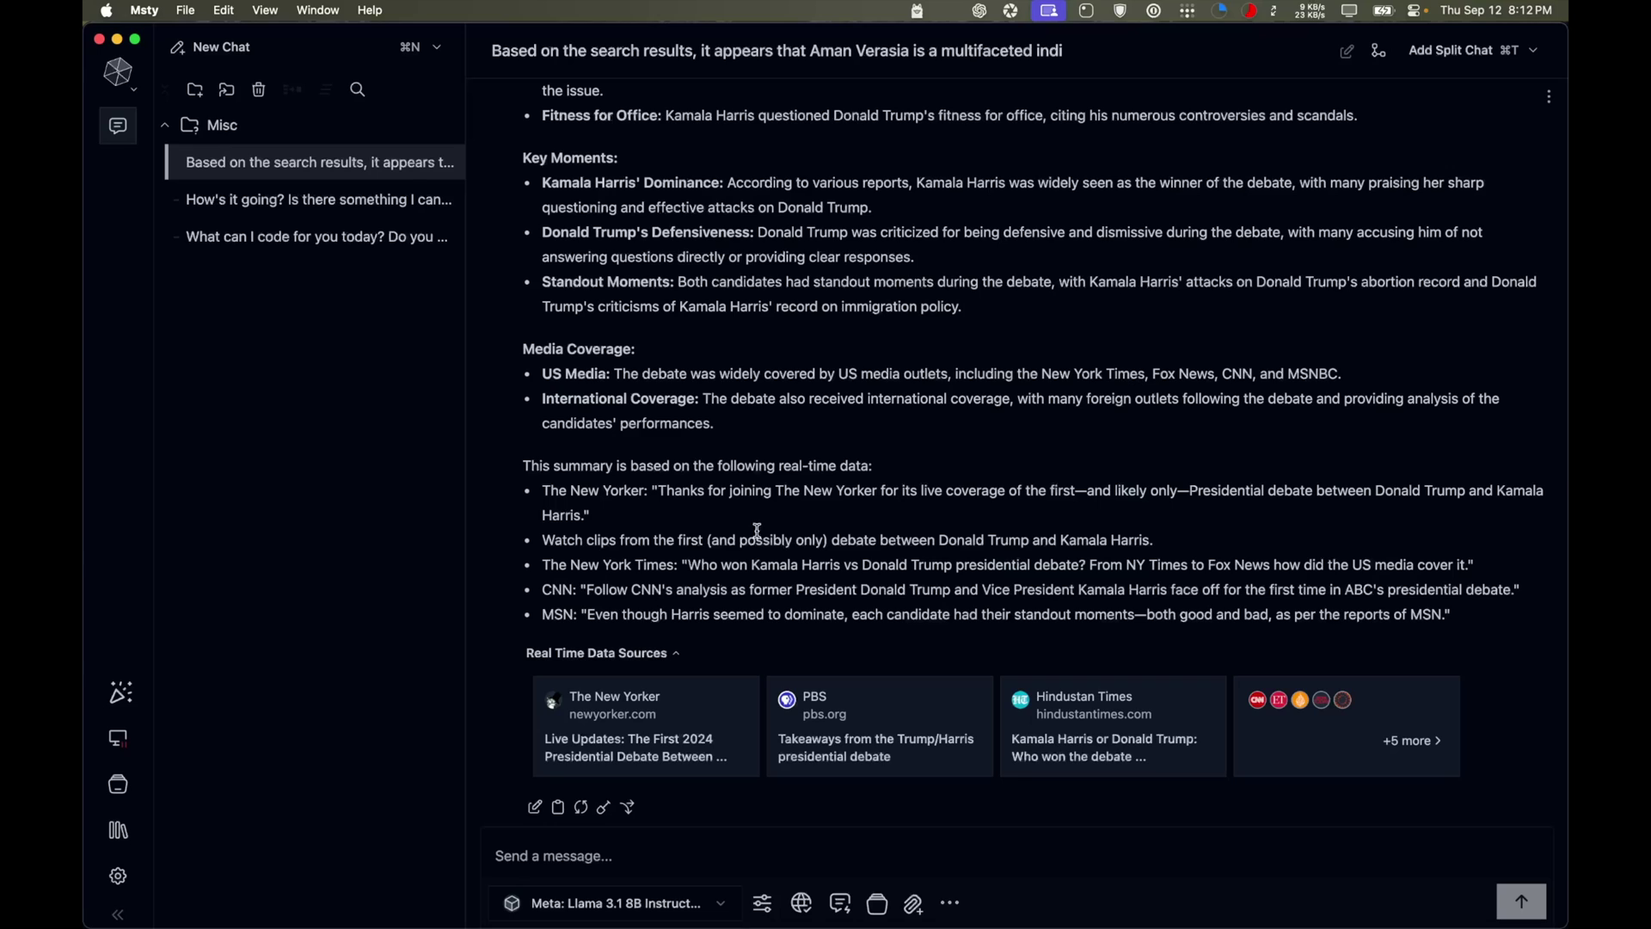
Ask what was announced at Apple's recent Glowtime event, then review the reply and its sources
left_click(593, 860)
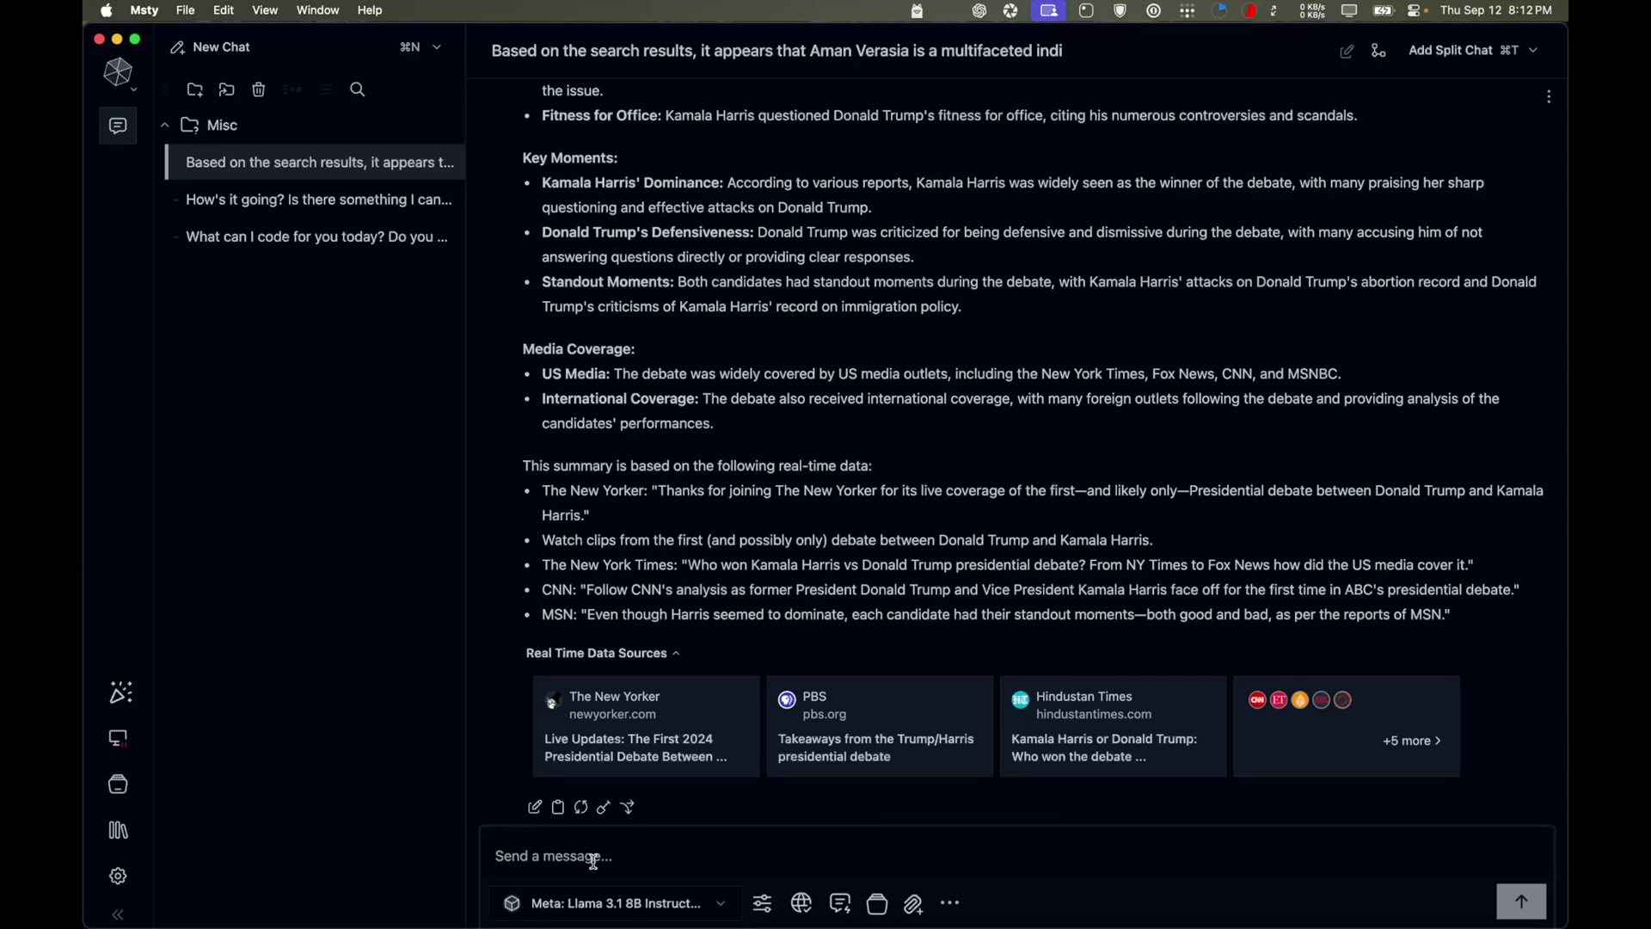
type("wh")
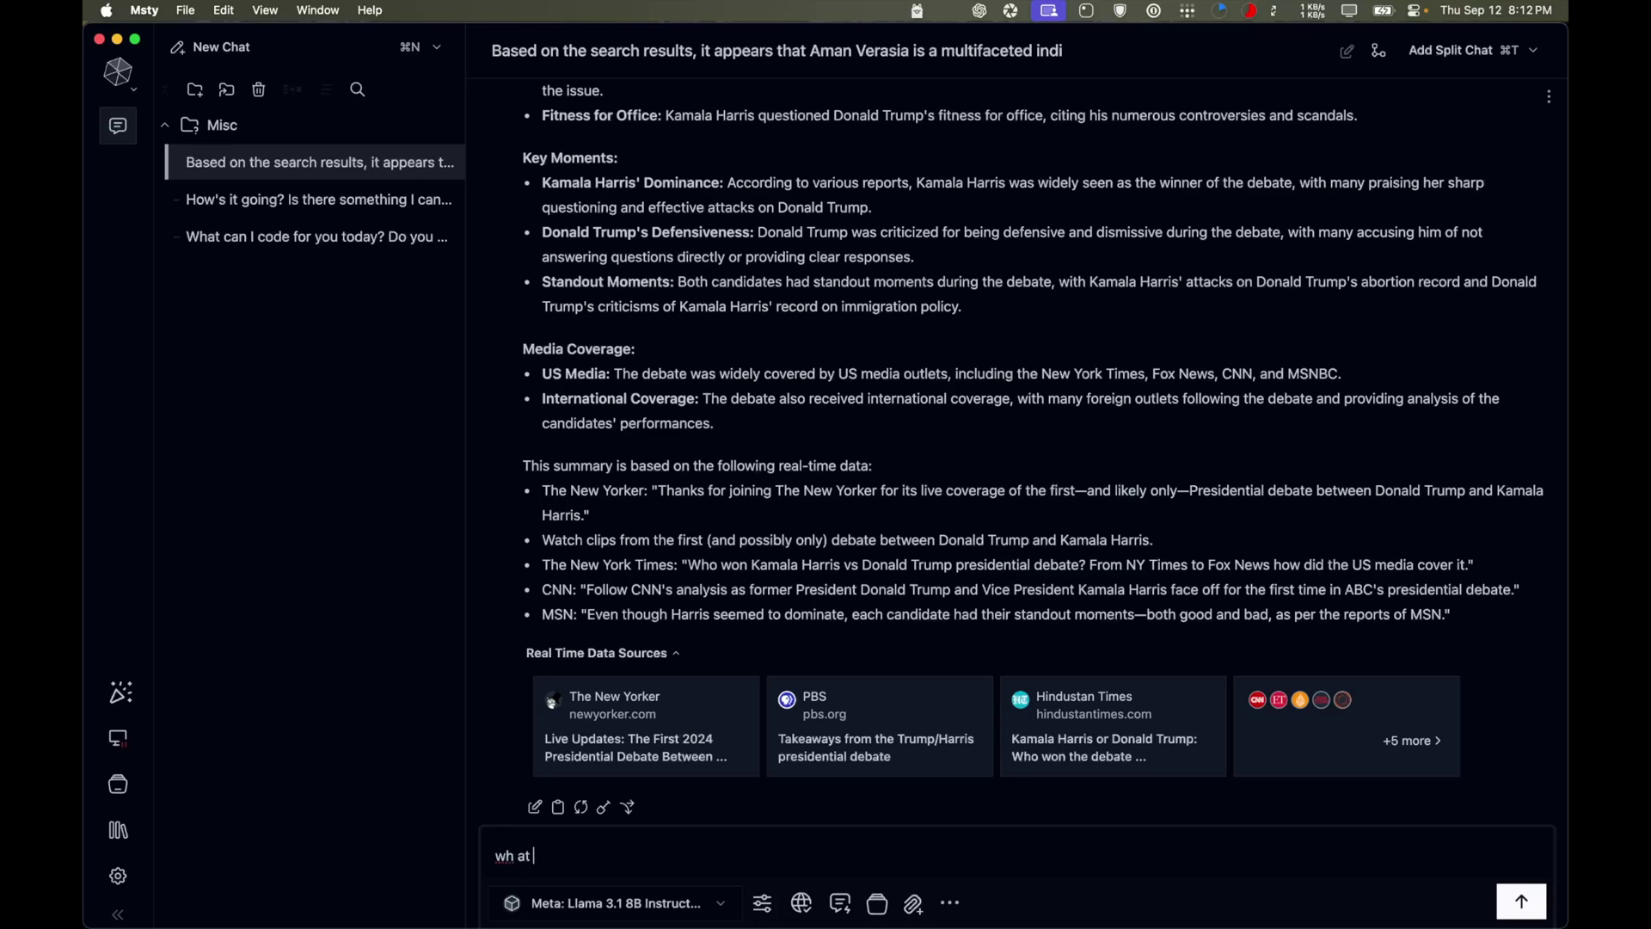
type("at was annoucemened in the recent apple ")
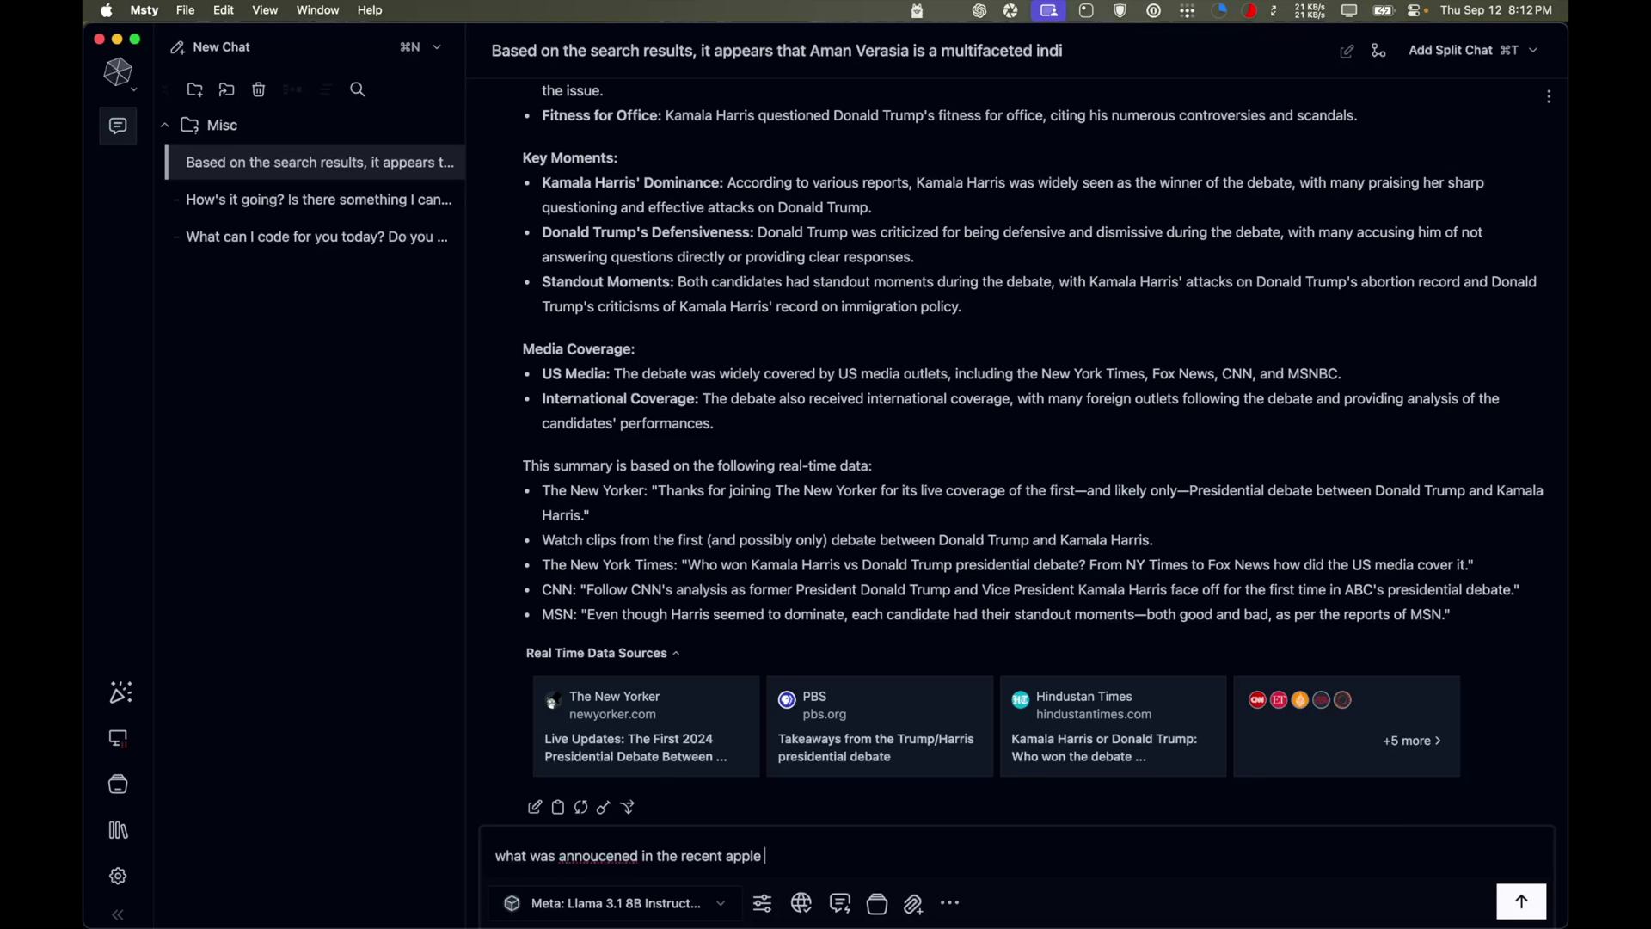
type("glowtime event?")
key("Return")
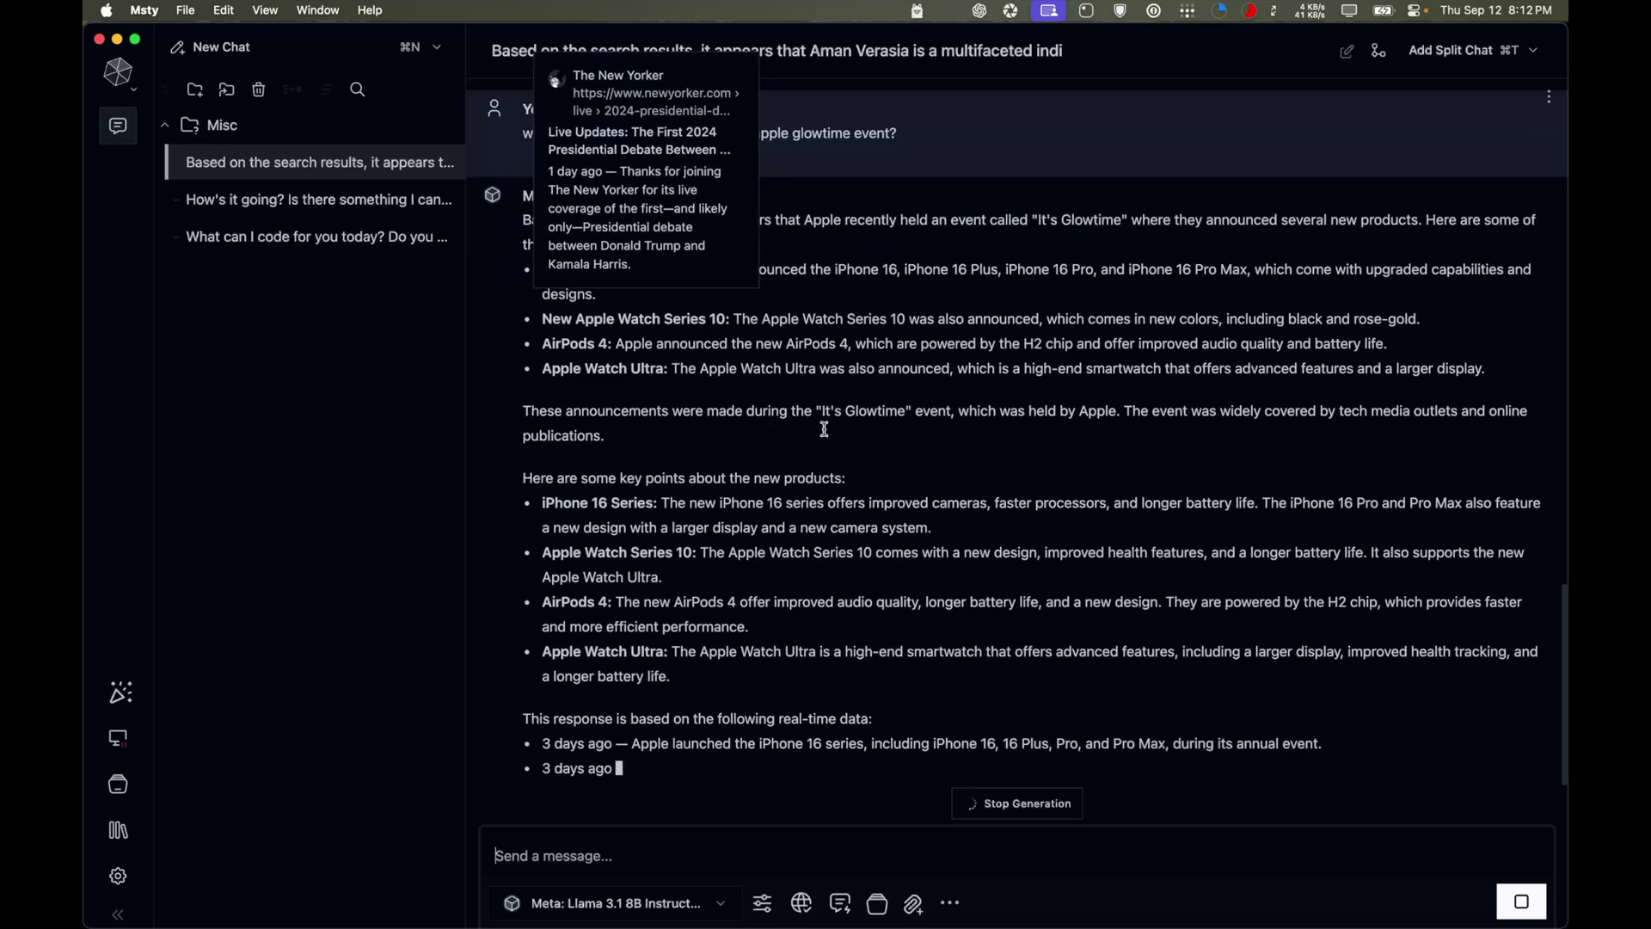
left_click_drag(527, 534, 725, 535)
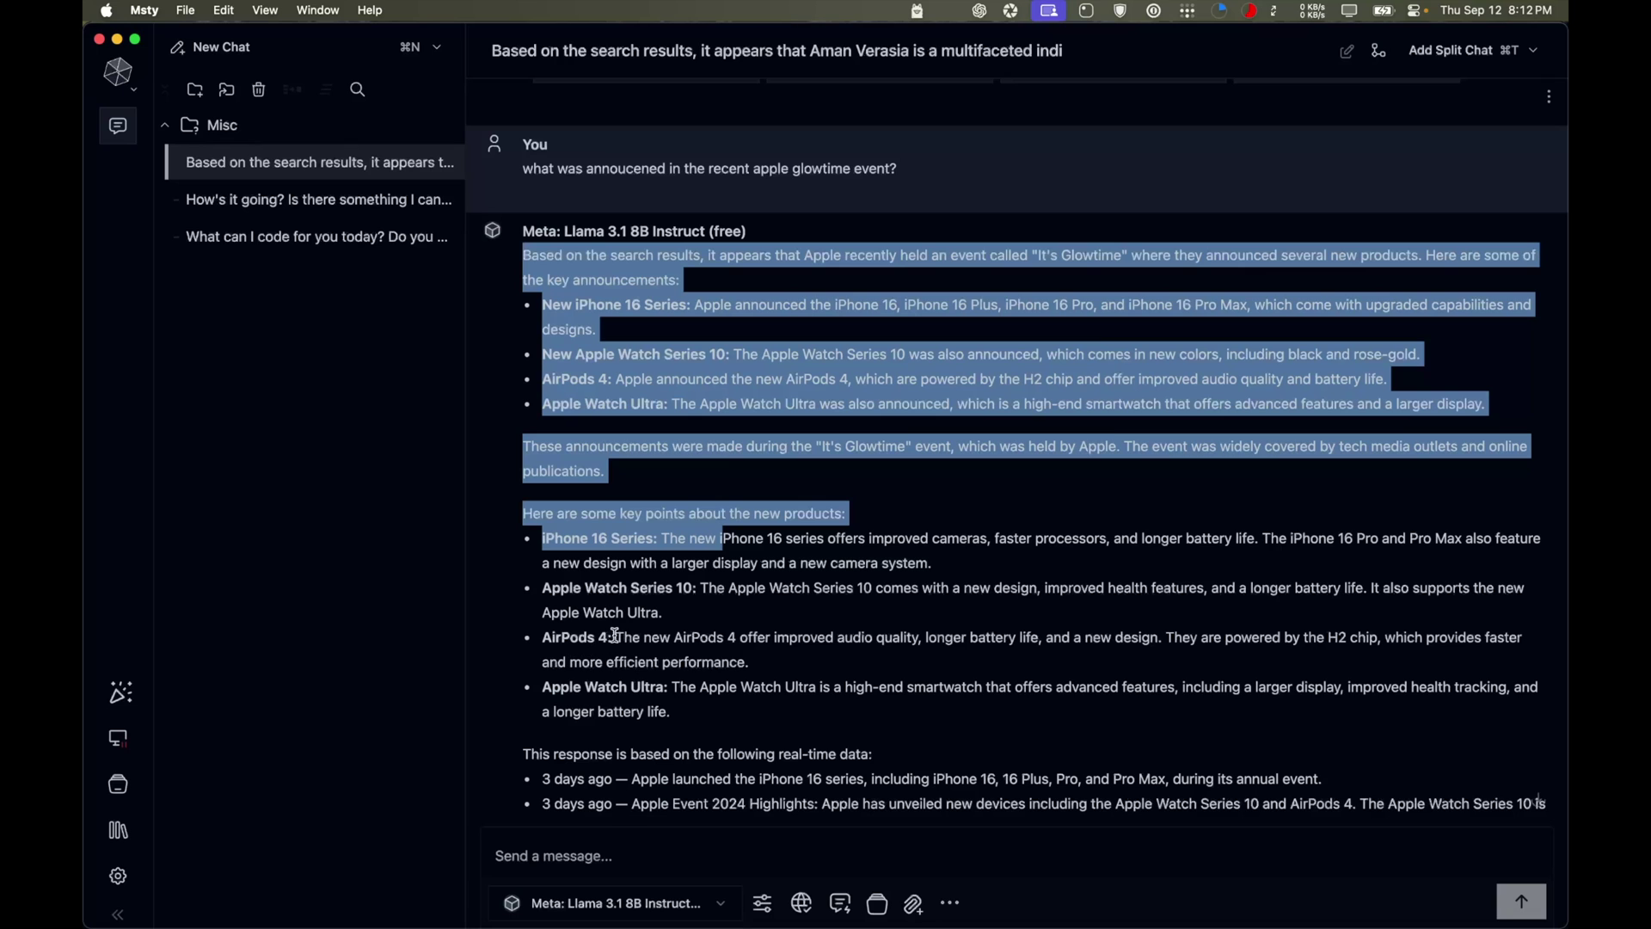
scroll(890, 496, "down", 5)
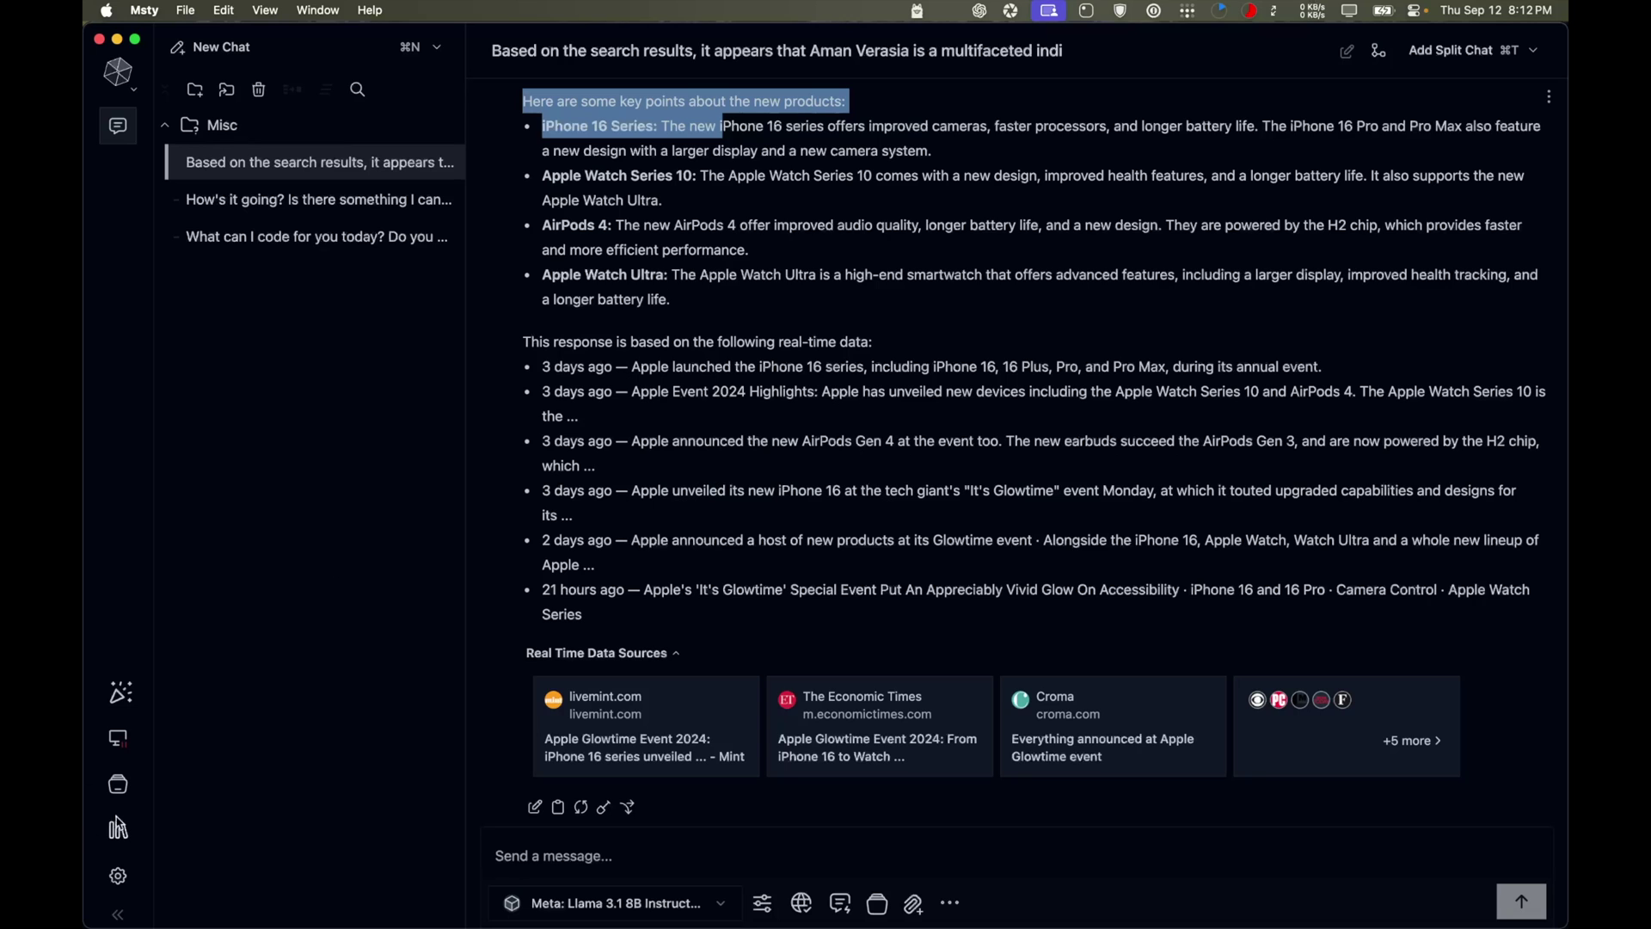
Go to Settings and view the Local AI page, where the service shows Stopped
left_click(118, 877)
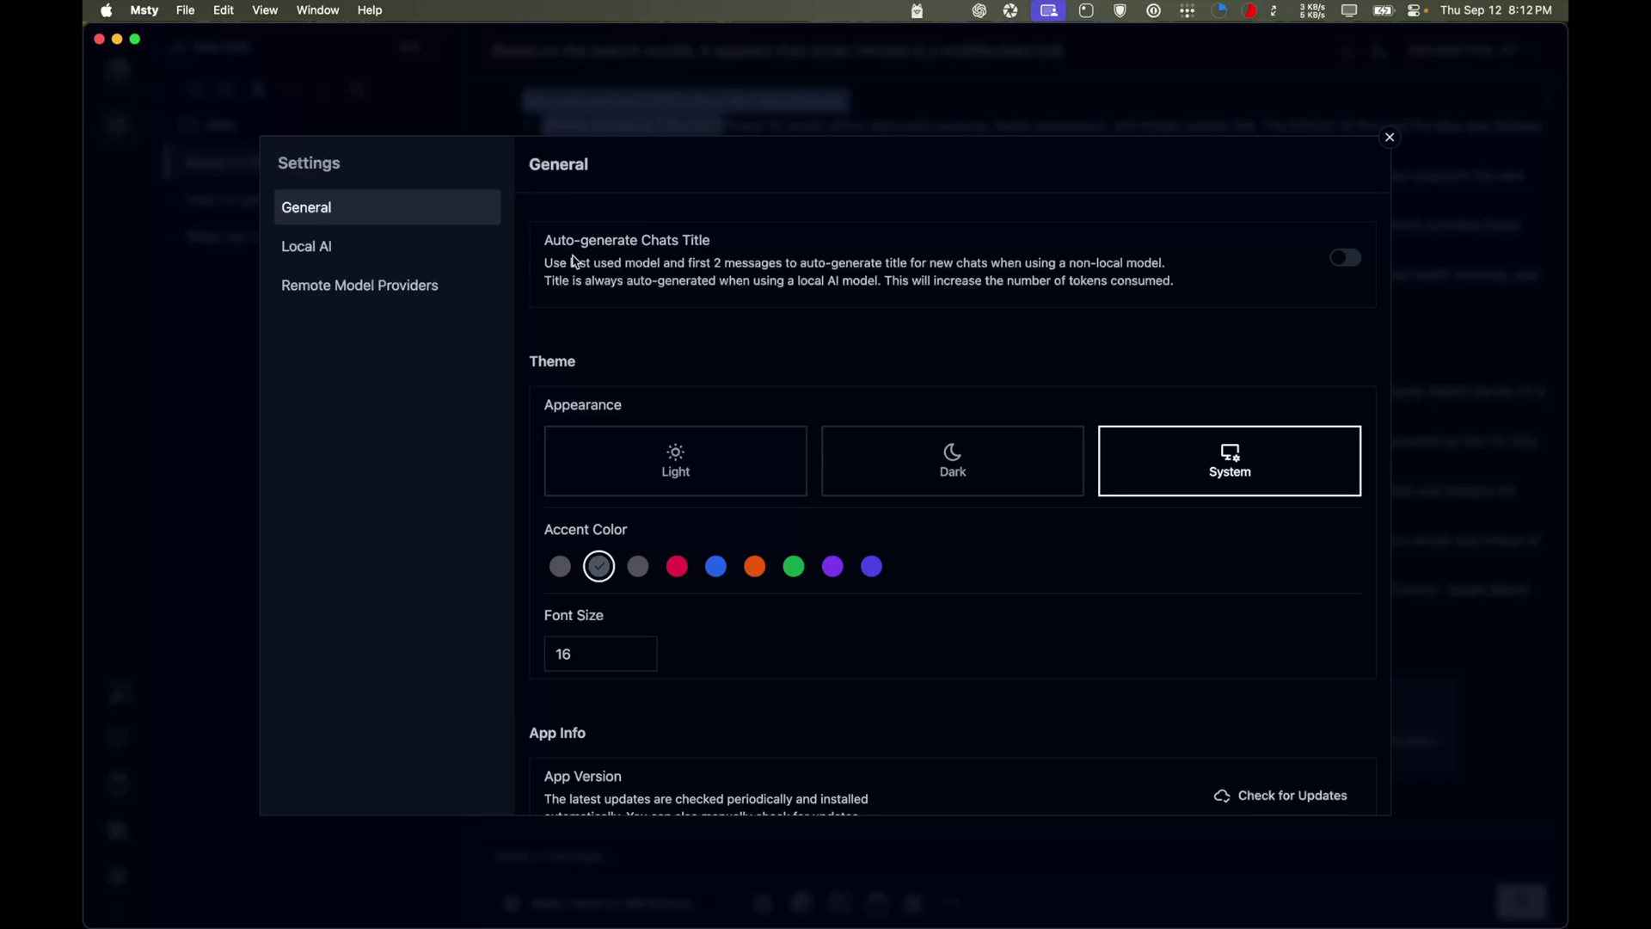
scroll(744, 348, "down", 1)
scroll(739, 351, "down", 5)
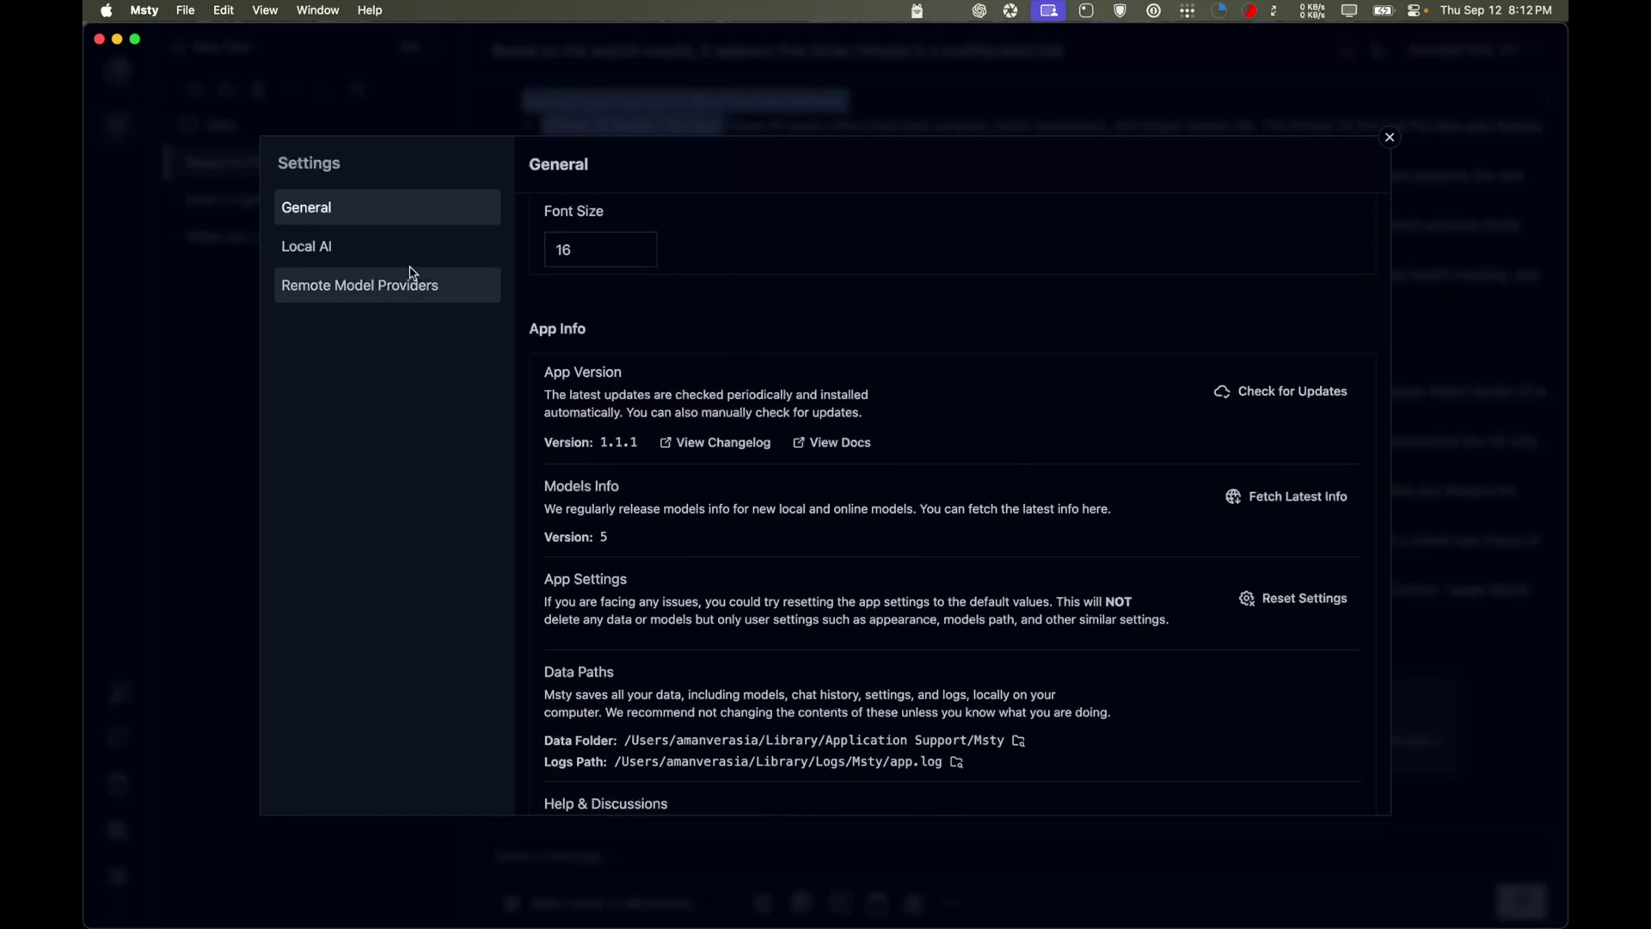
left_click(390, 248)
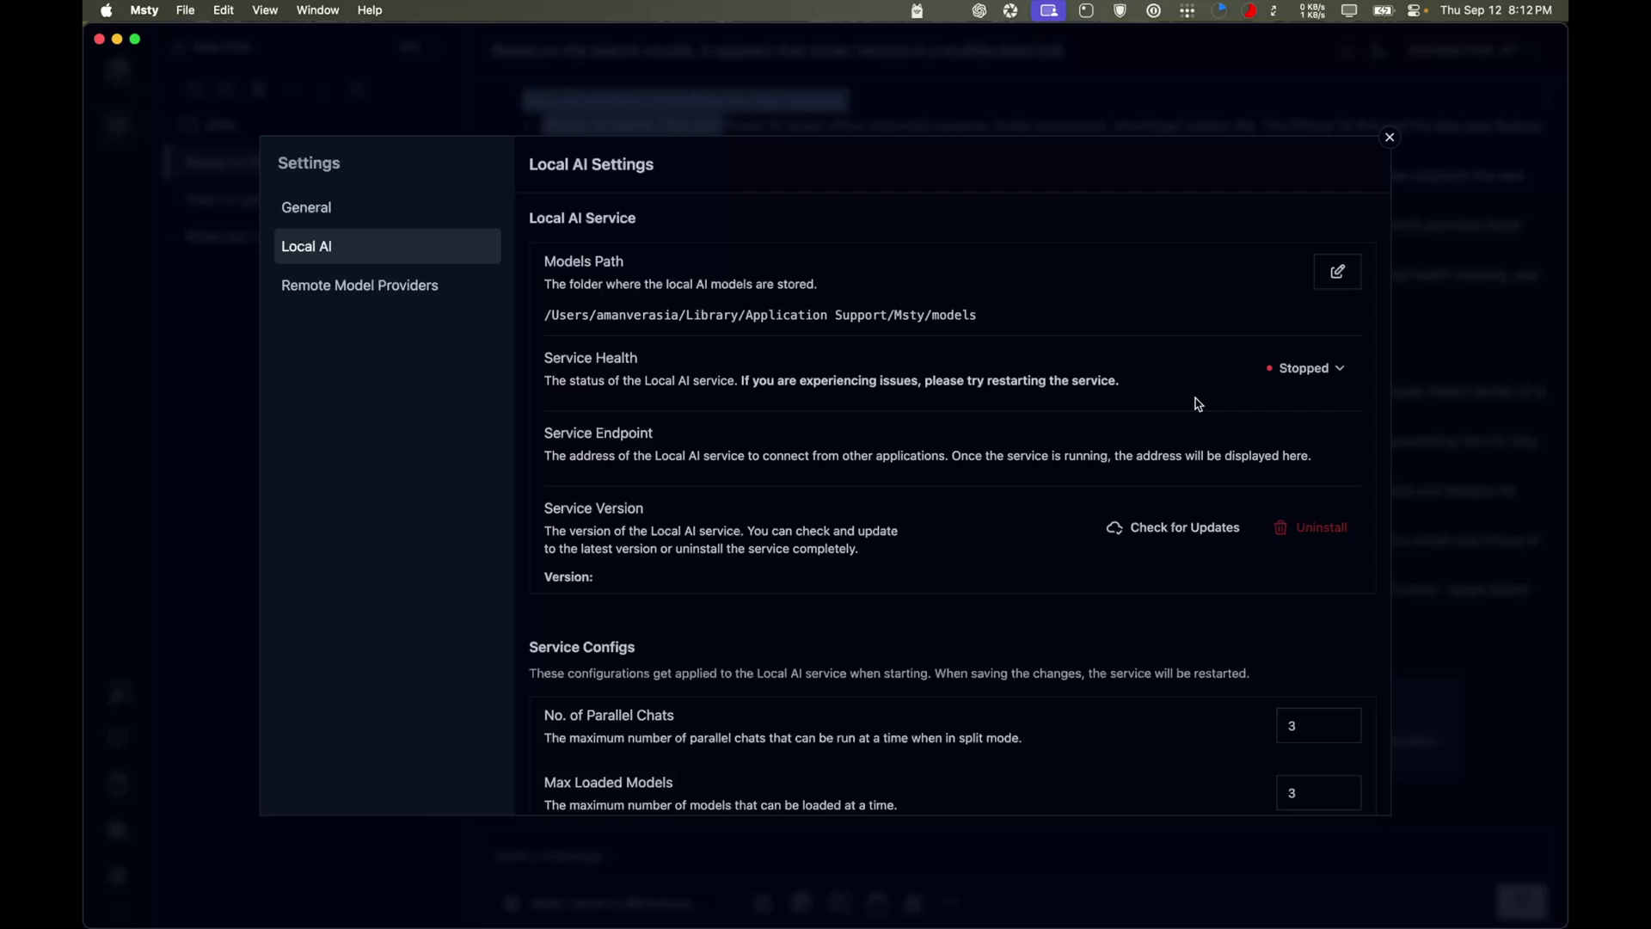
scroll(972, 556, "down", 5)
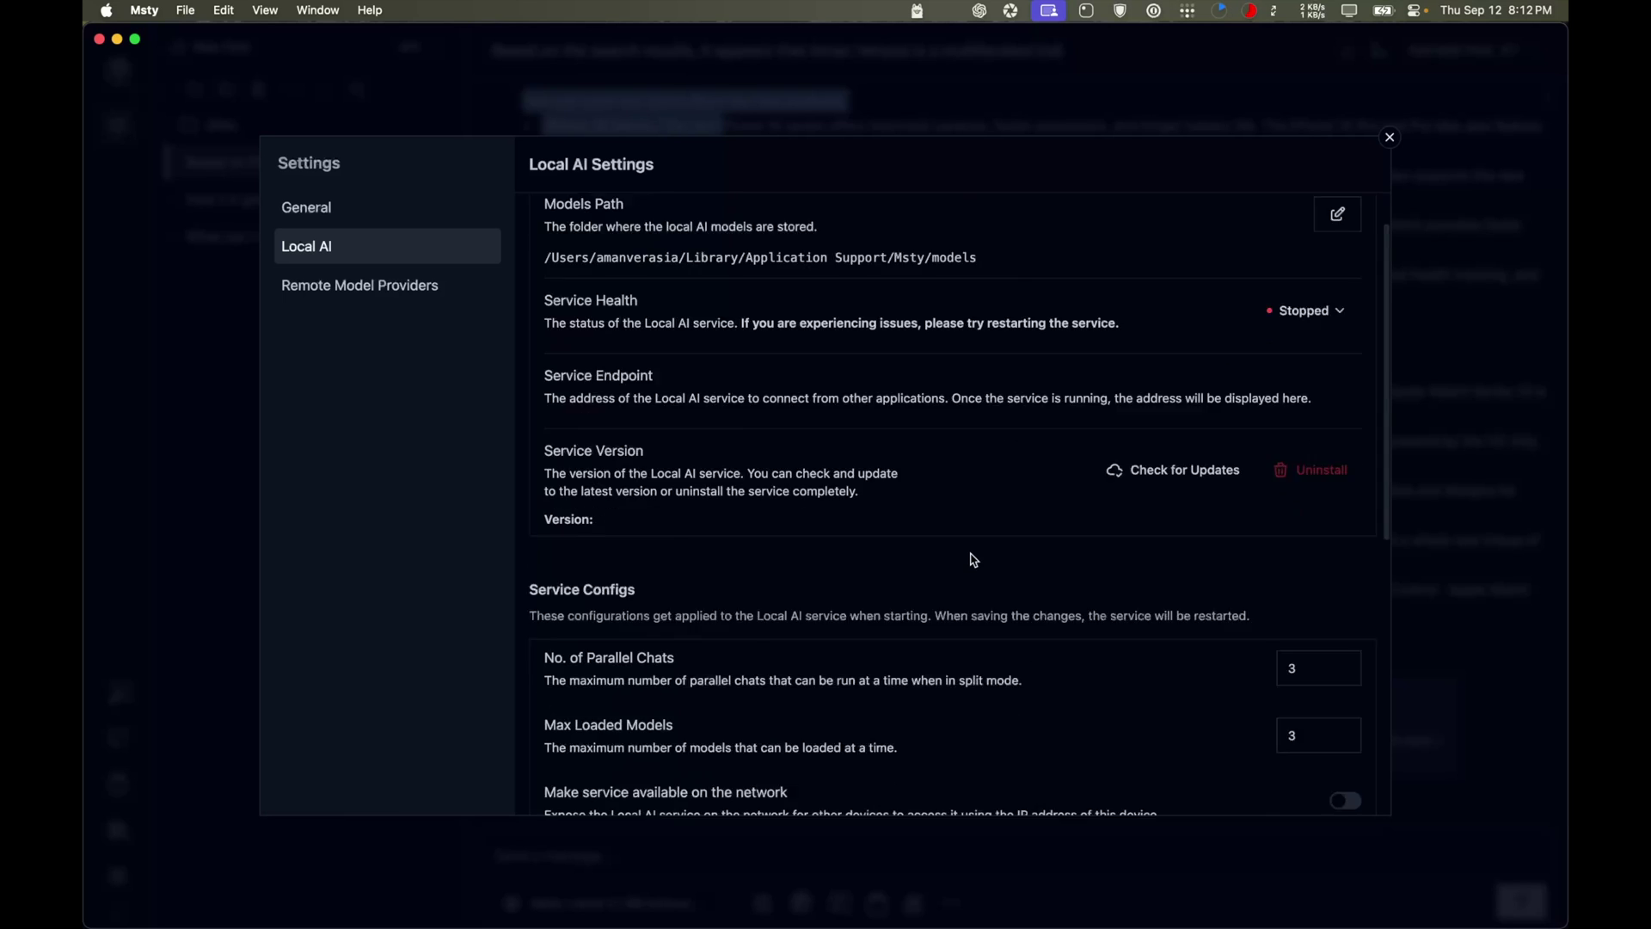
Review Remote Model Providers and the provider types, then return to Local AI without adding one
left_click(368, 284)
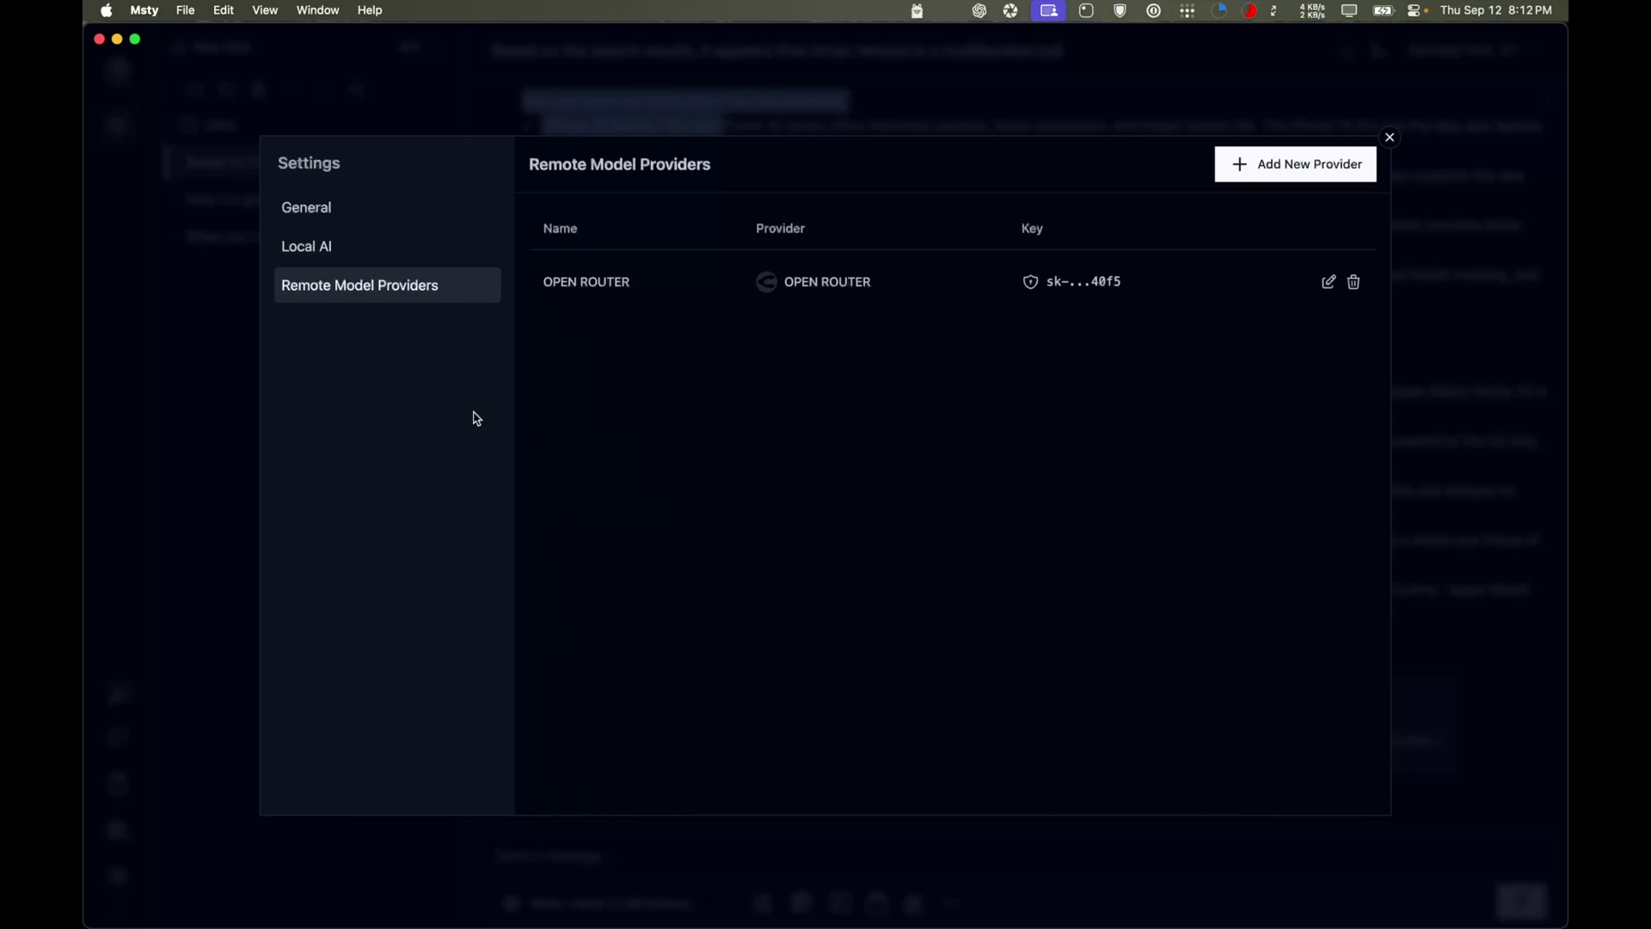
left_click(1264, 166)
left_click(1144, 138)
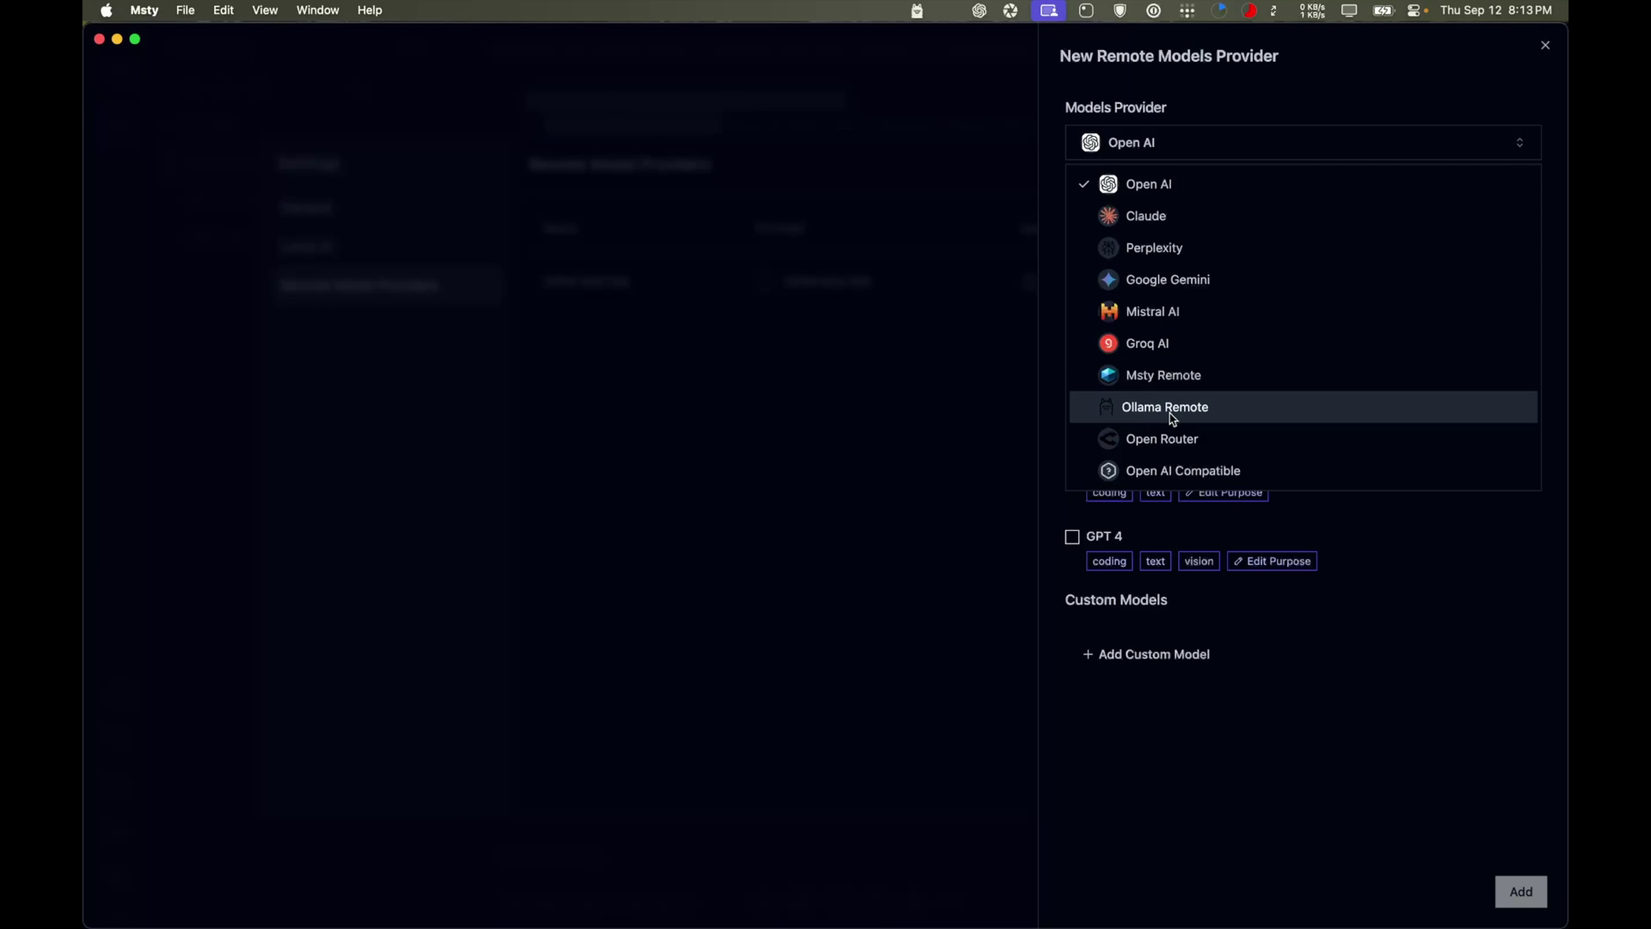
left_click(1545, 44)
left_click(344, 249)
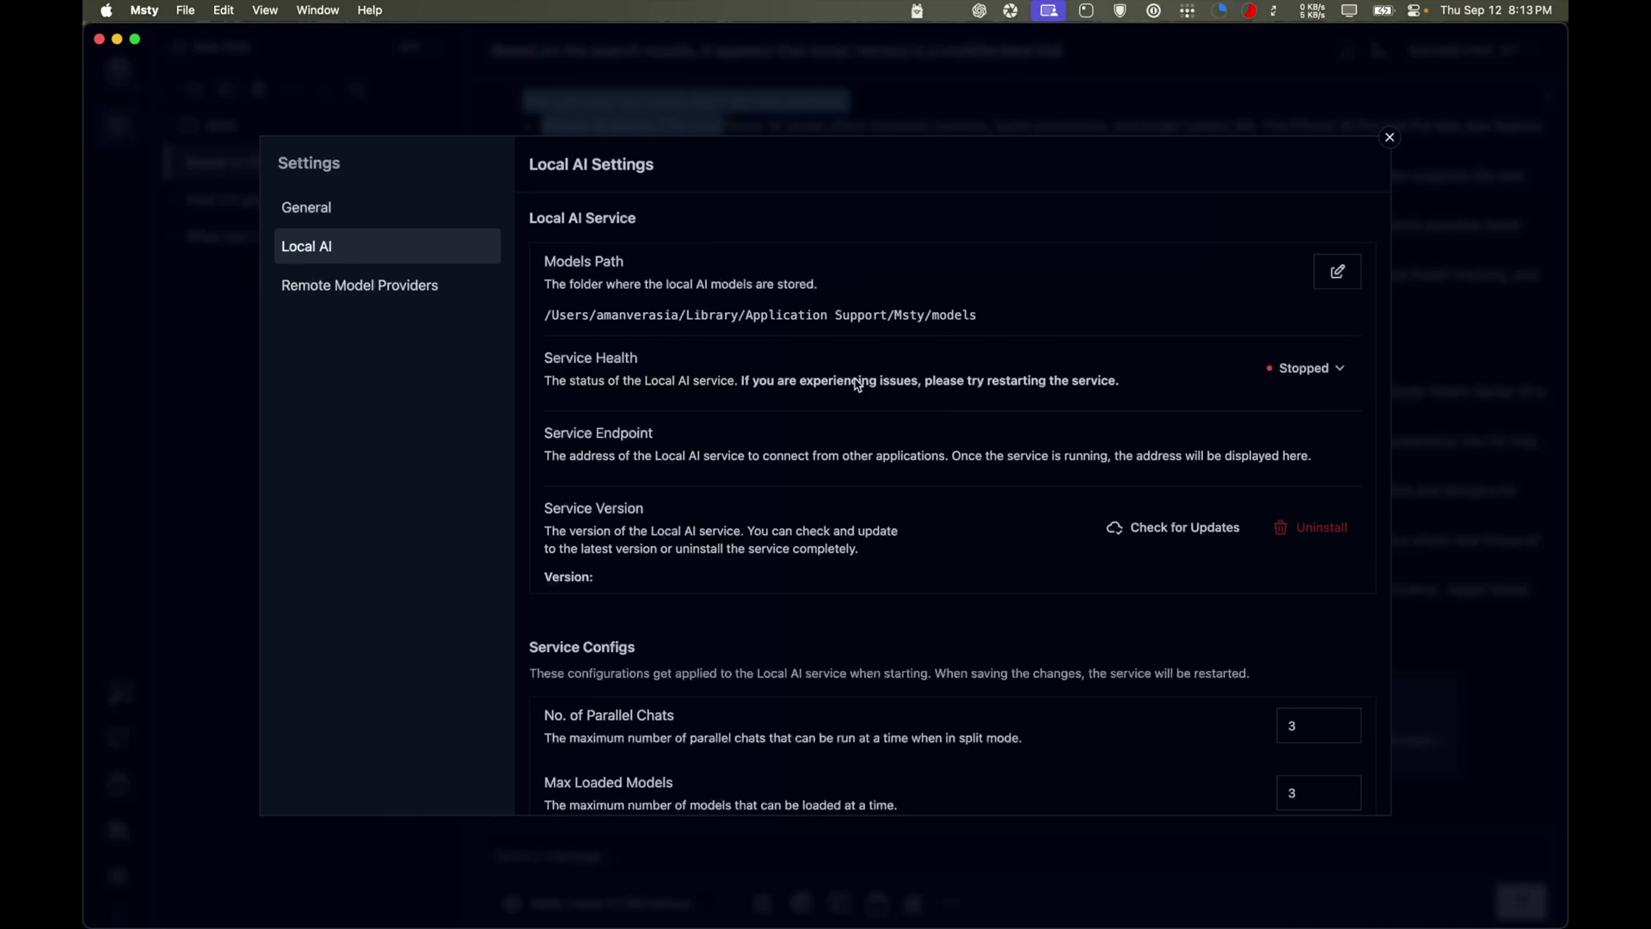
Start the Local AI service, leaving the Models Path unchanged
left_click(1324, 372)
left_click(1281, 411)
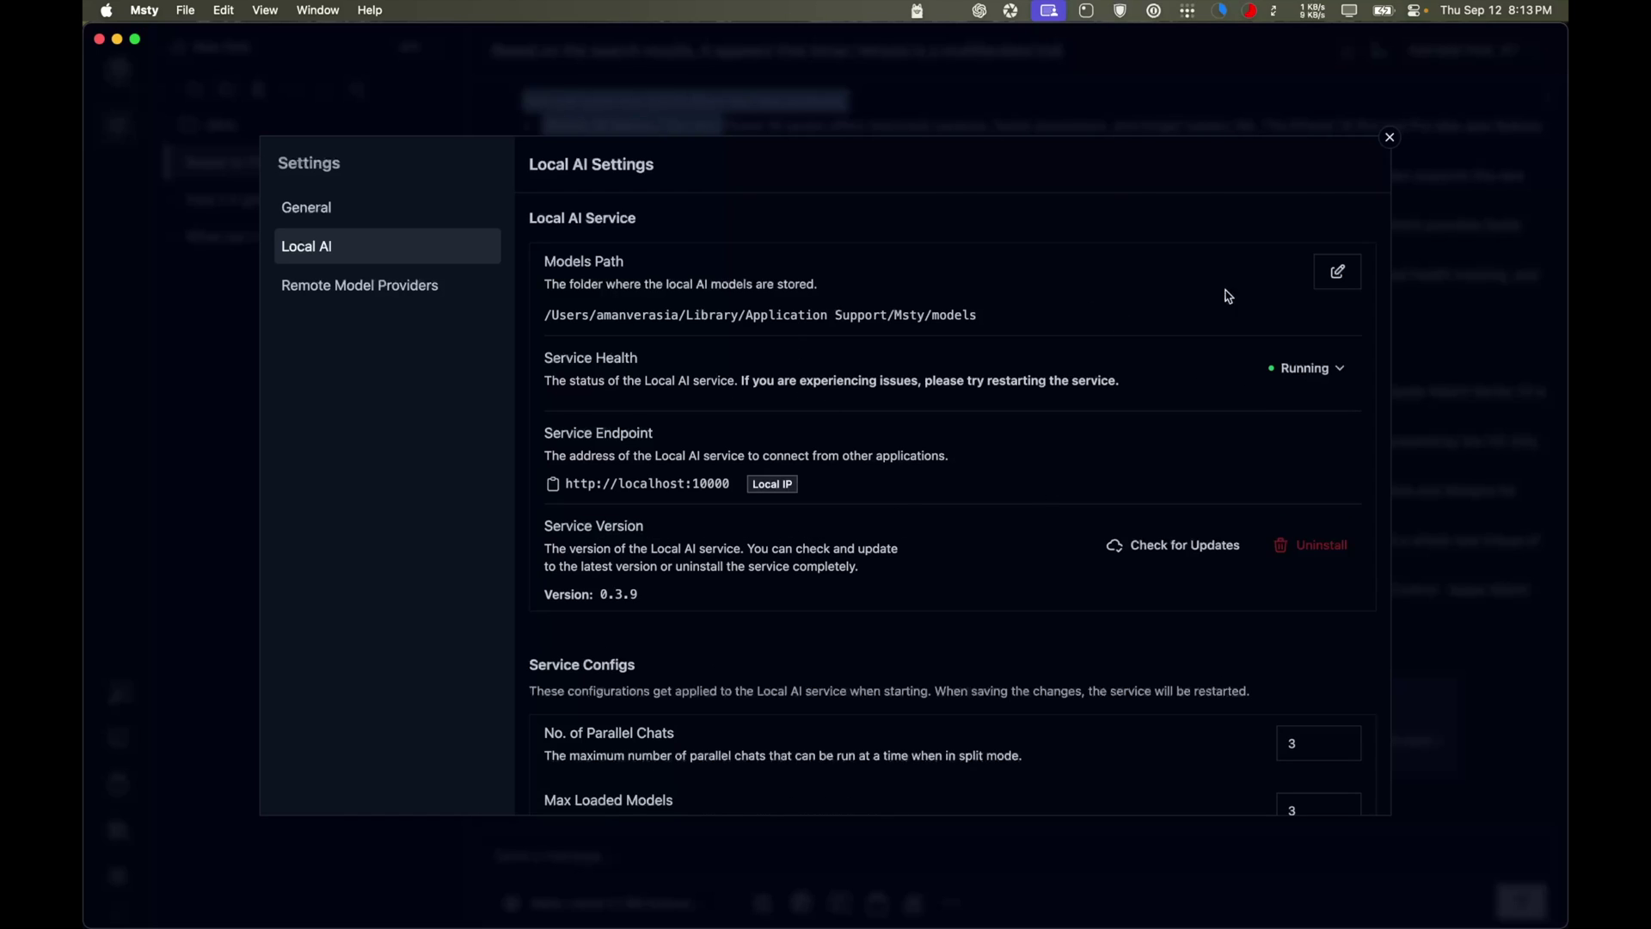
left_click(1338, 272)
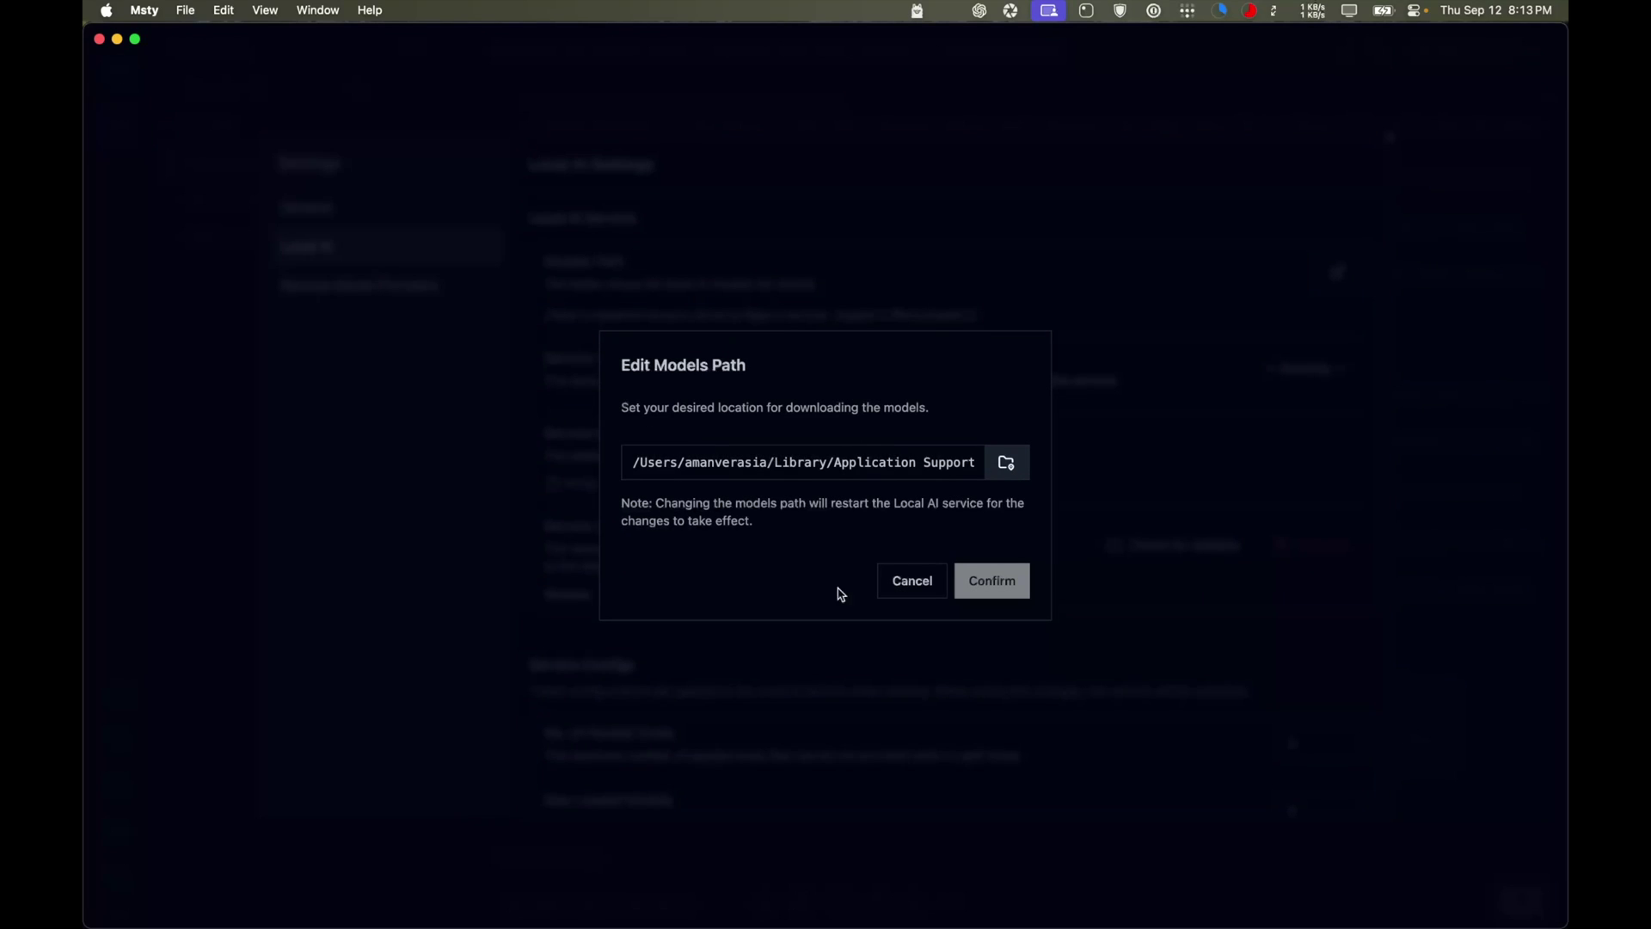
left_click(856, 447)
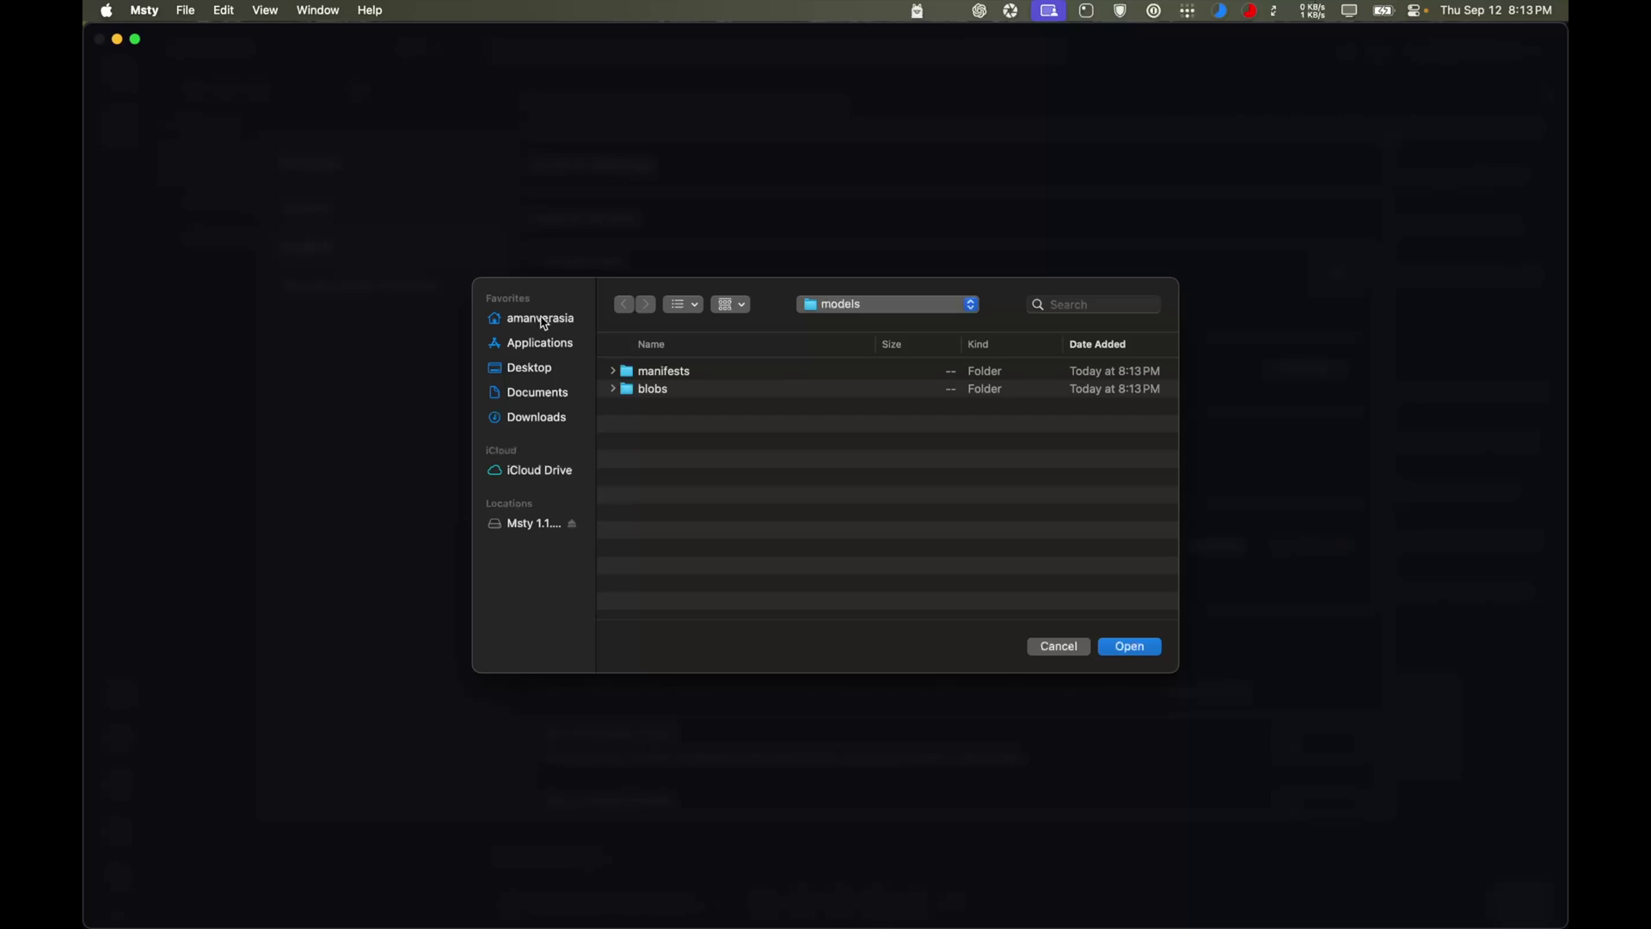
left_click(1066, 647)
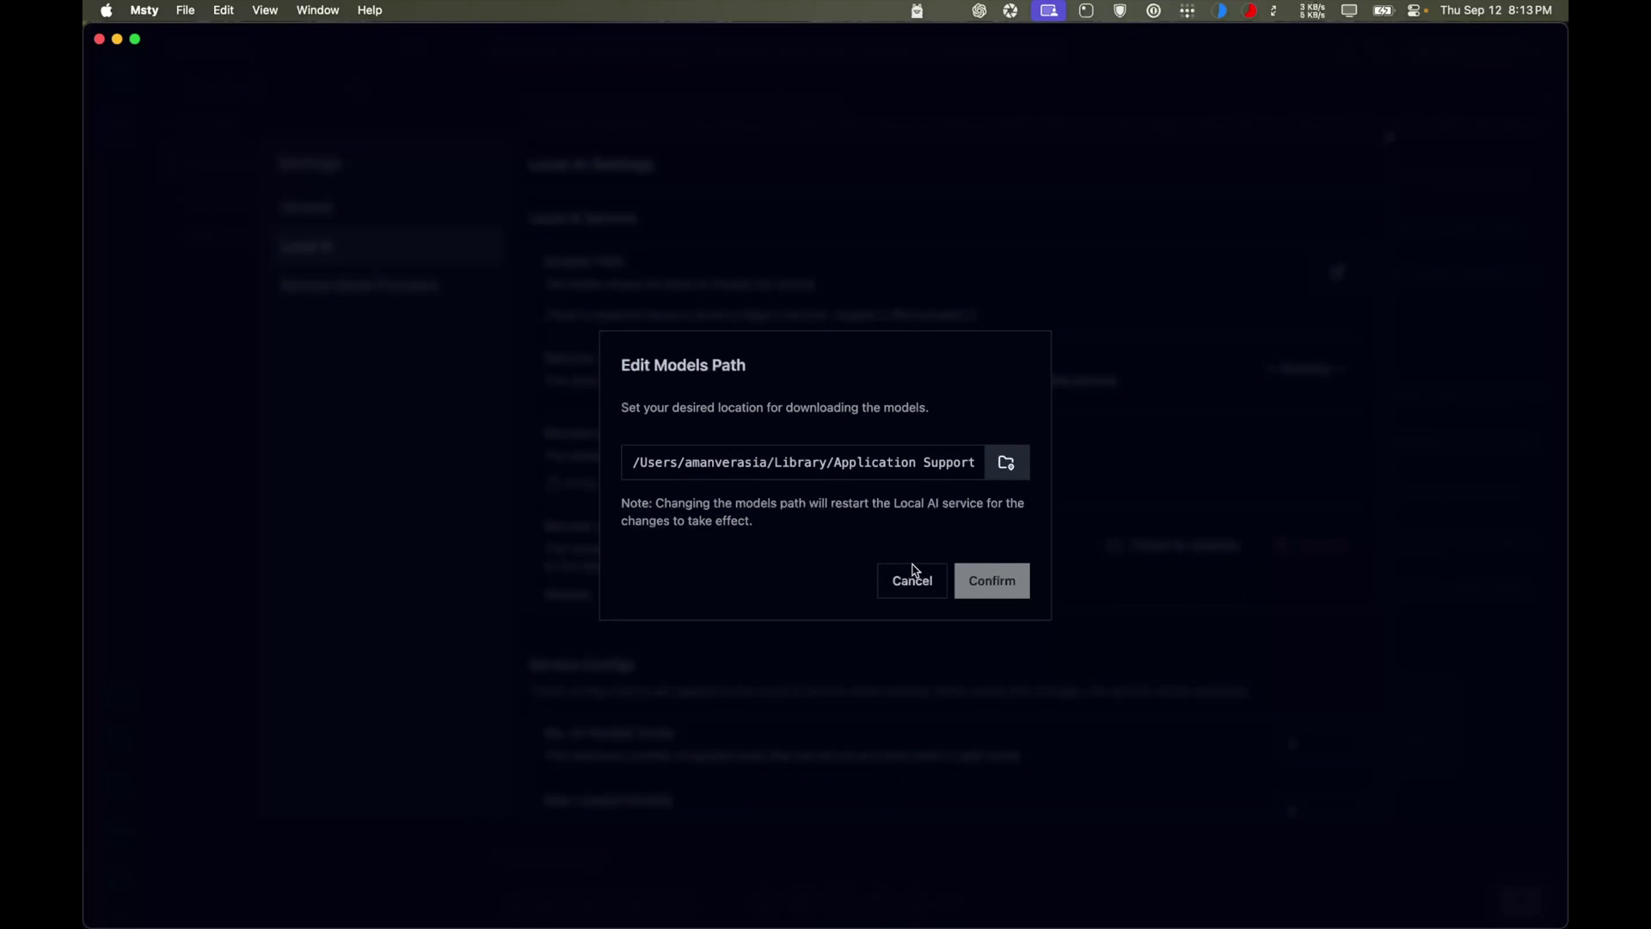
left_click(914, 582)
Close Settings to return to the Glowtime chat and bring up the model list
scroll(914, 585, "down", 7)
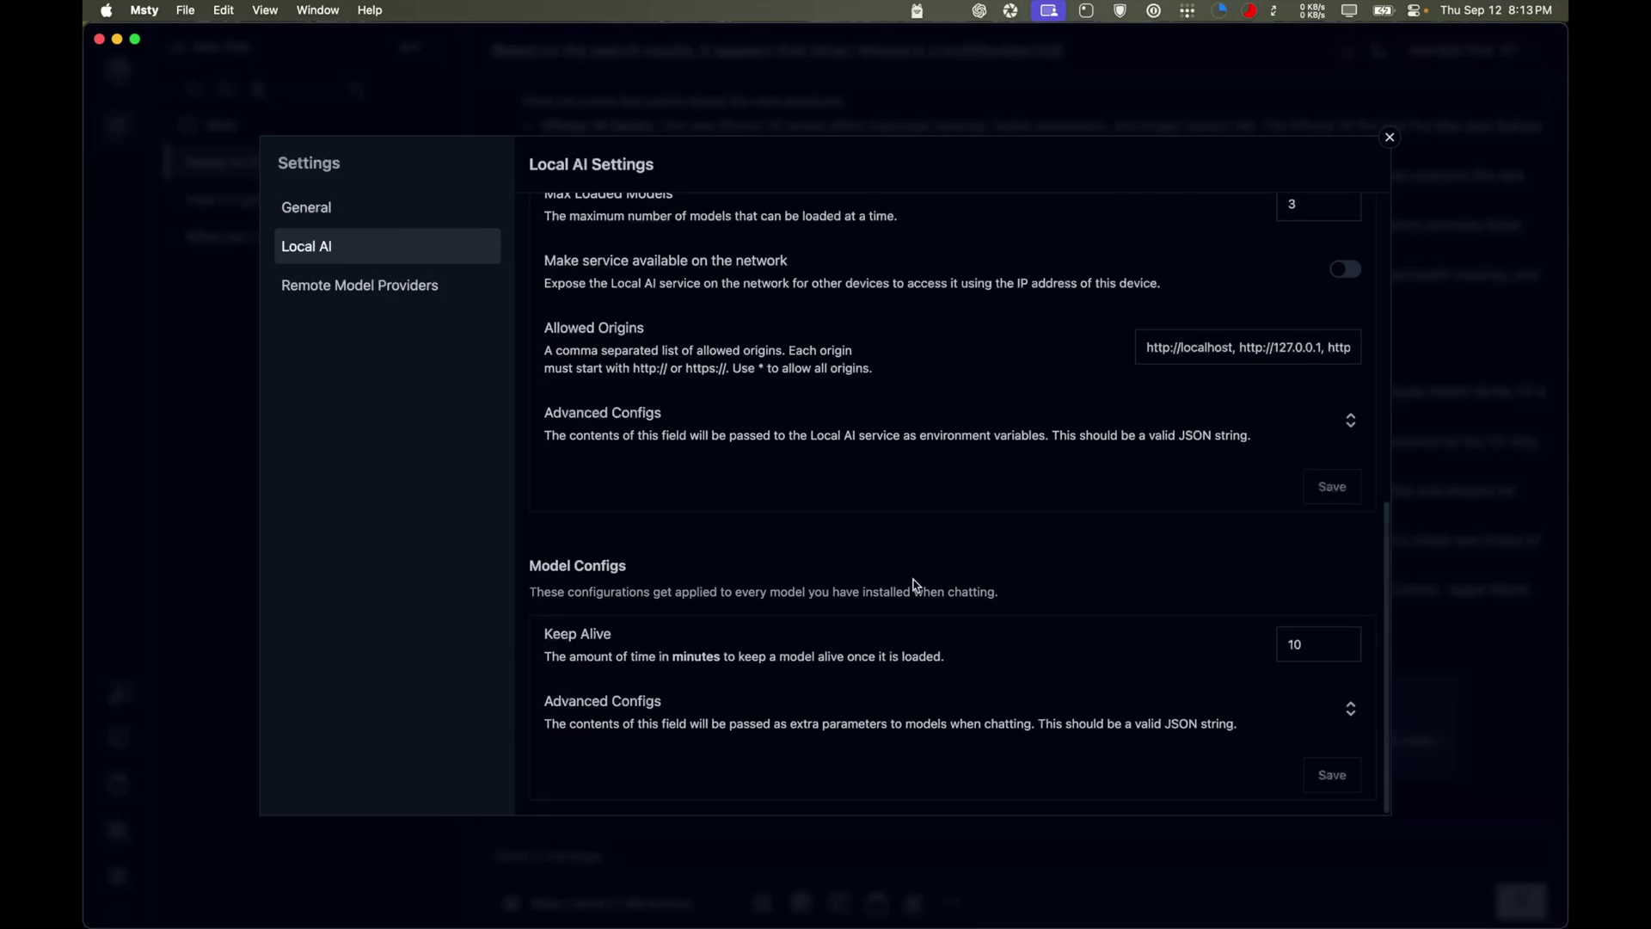
scroll(842, 478, "up", 10)
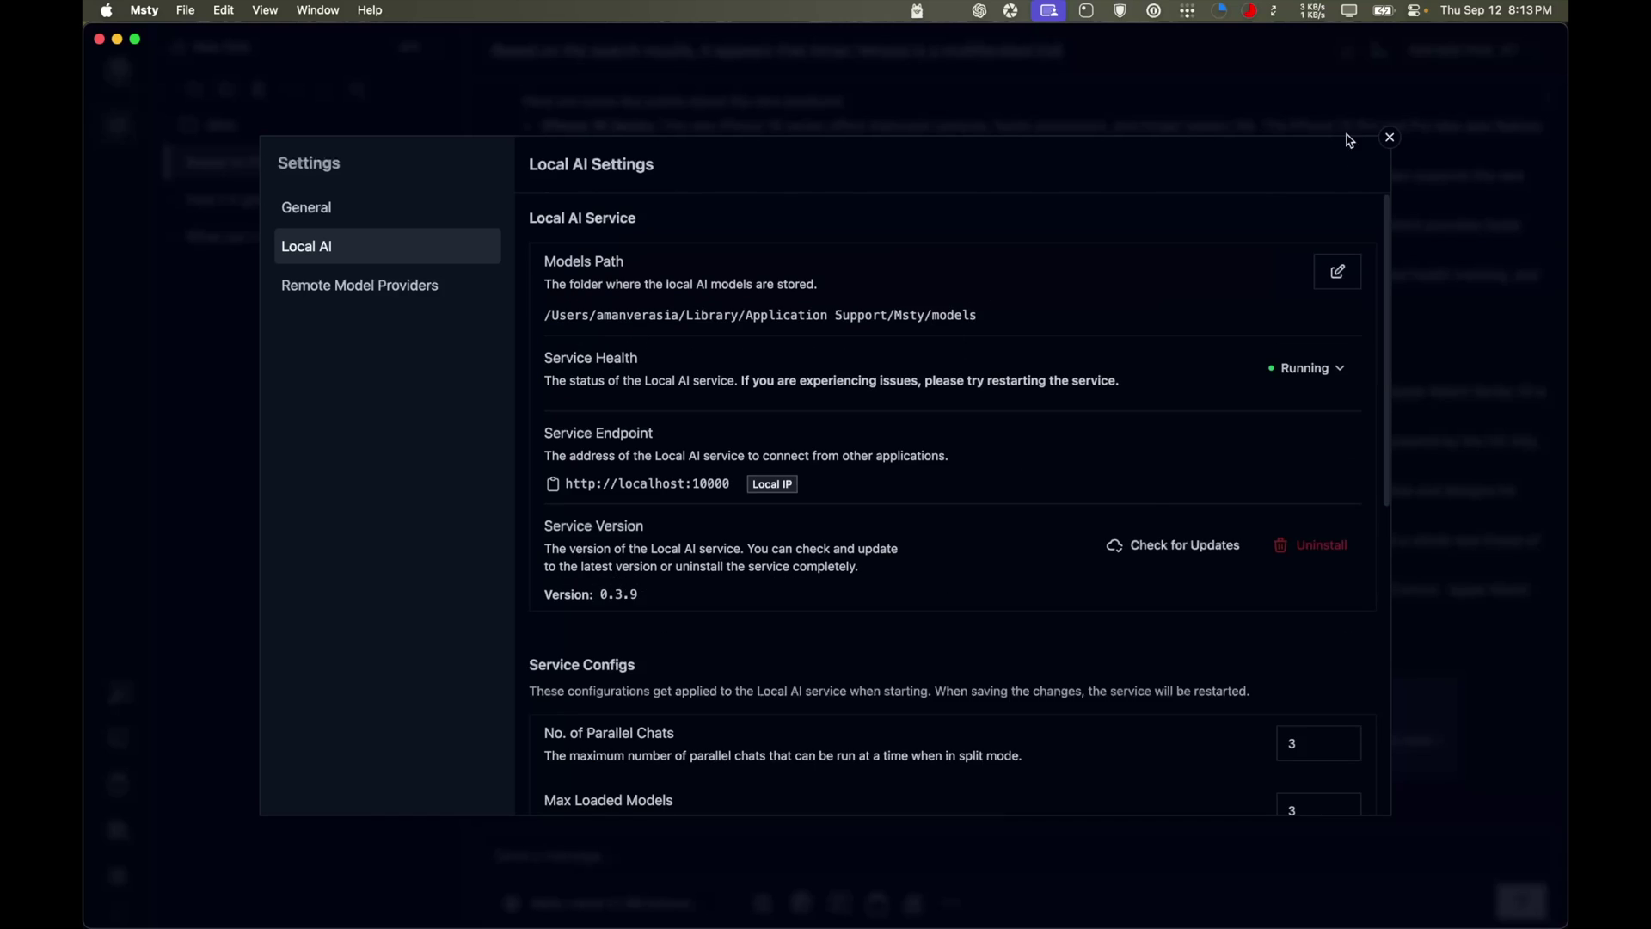
left_click(1389, 137)
left_click(607, 903)
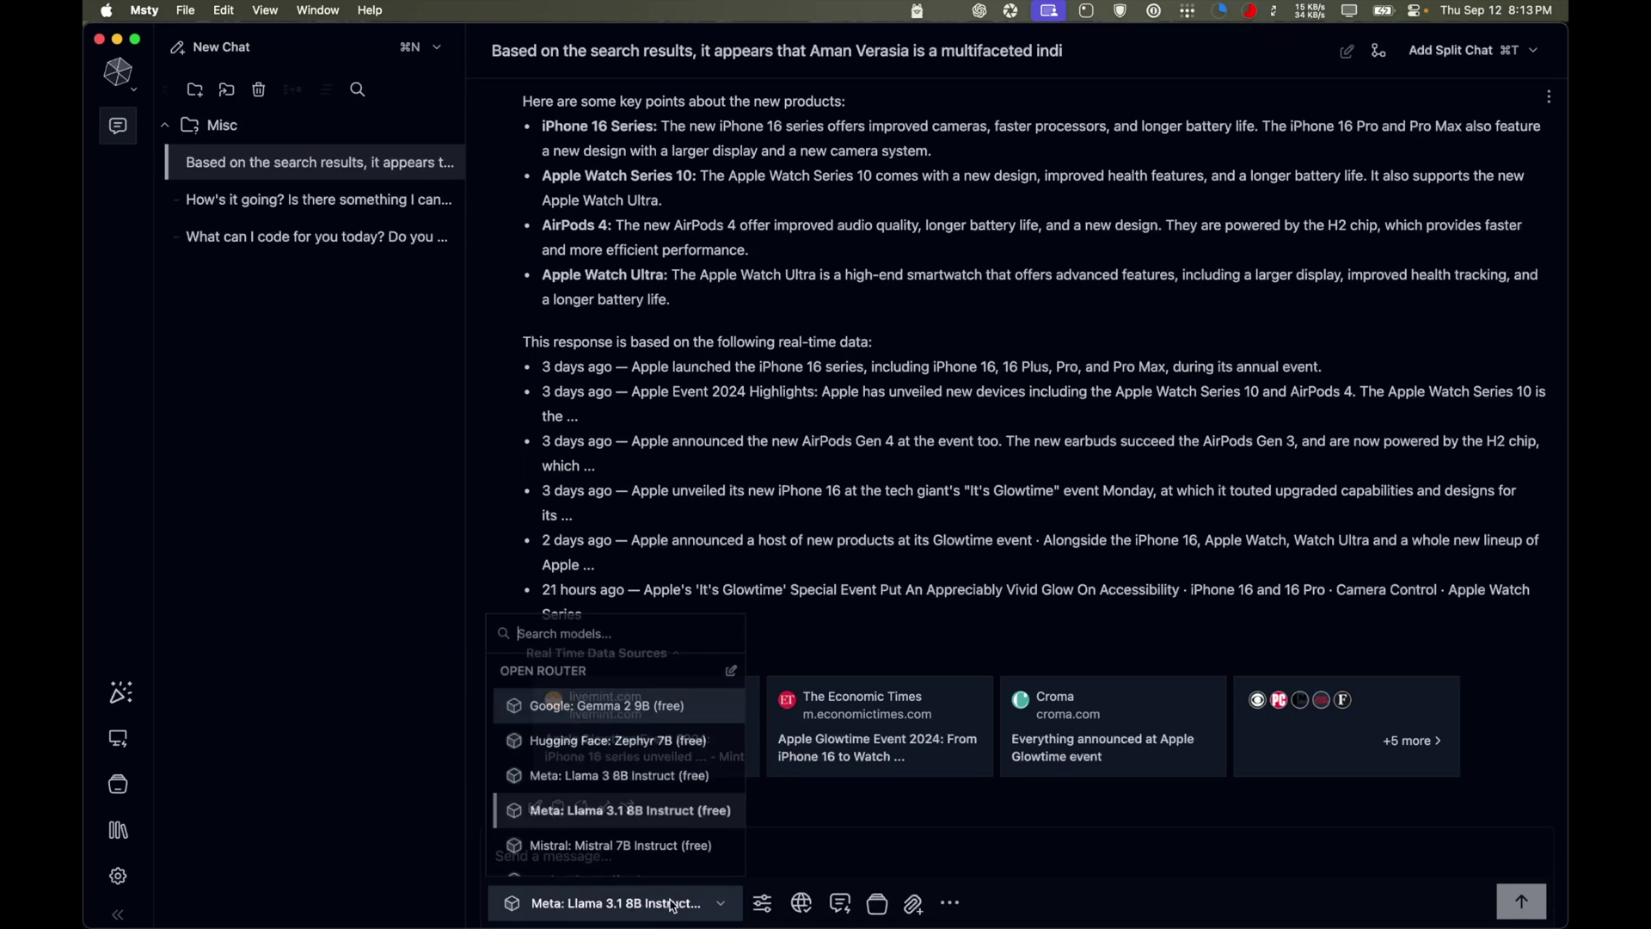
scroll(626, 771, "down", 5)
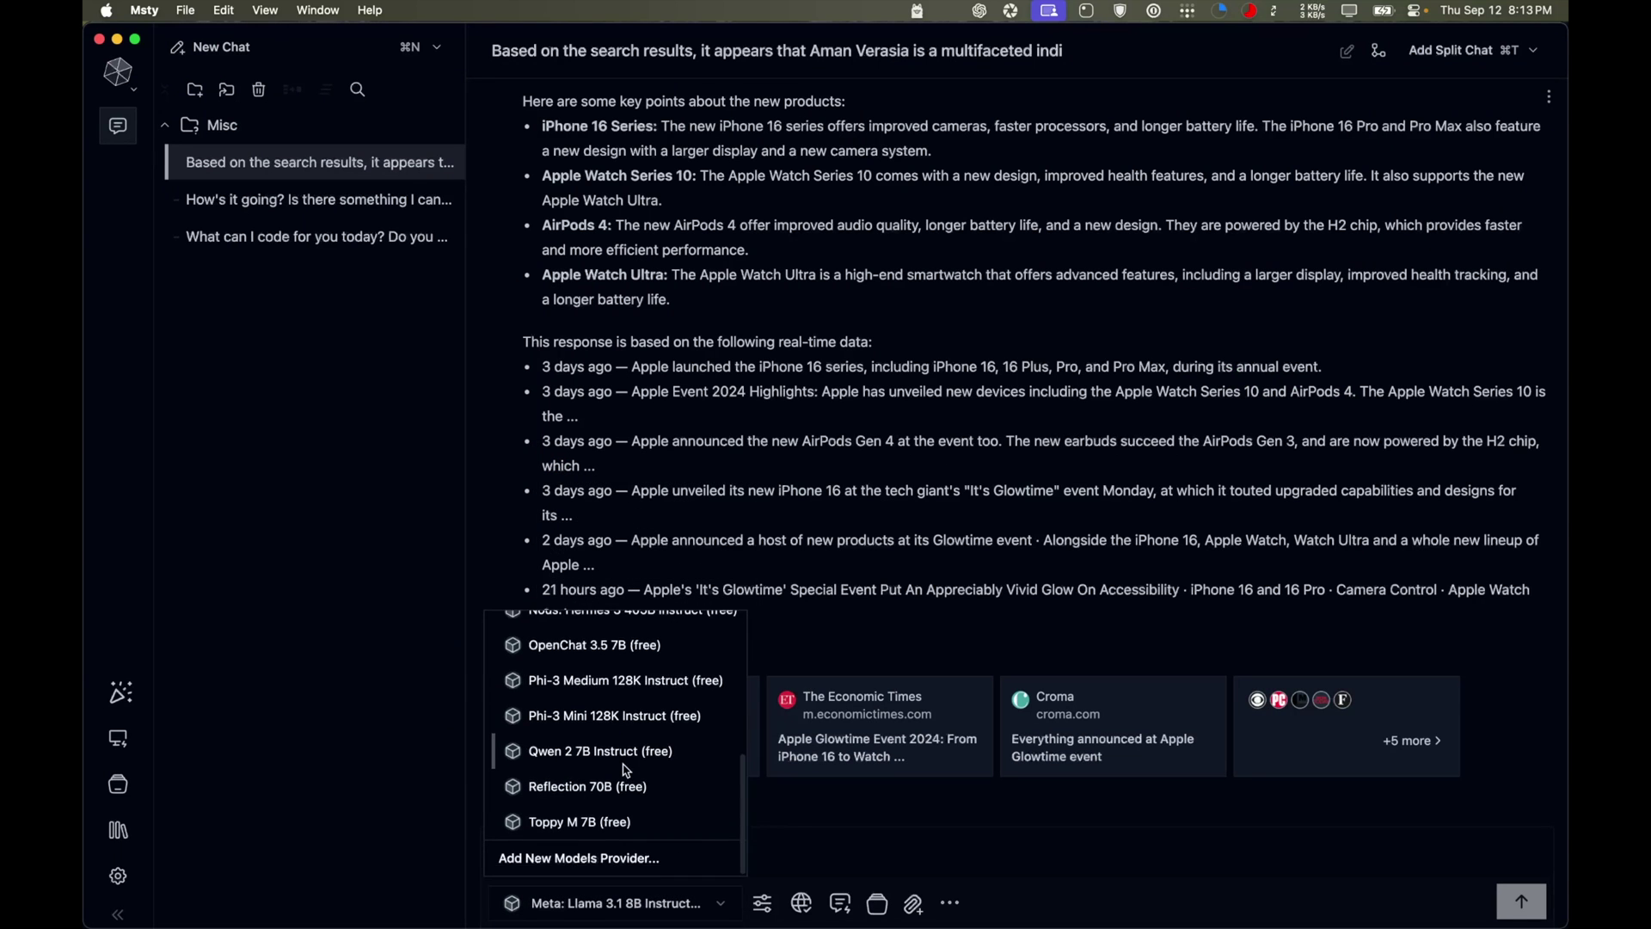
left_click(584, 858)
left_click(1187, 140)
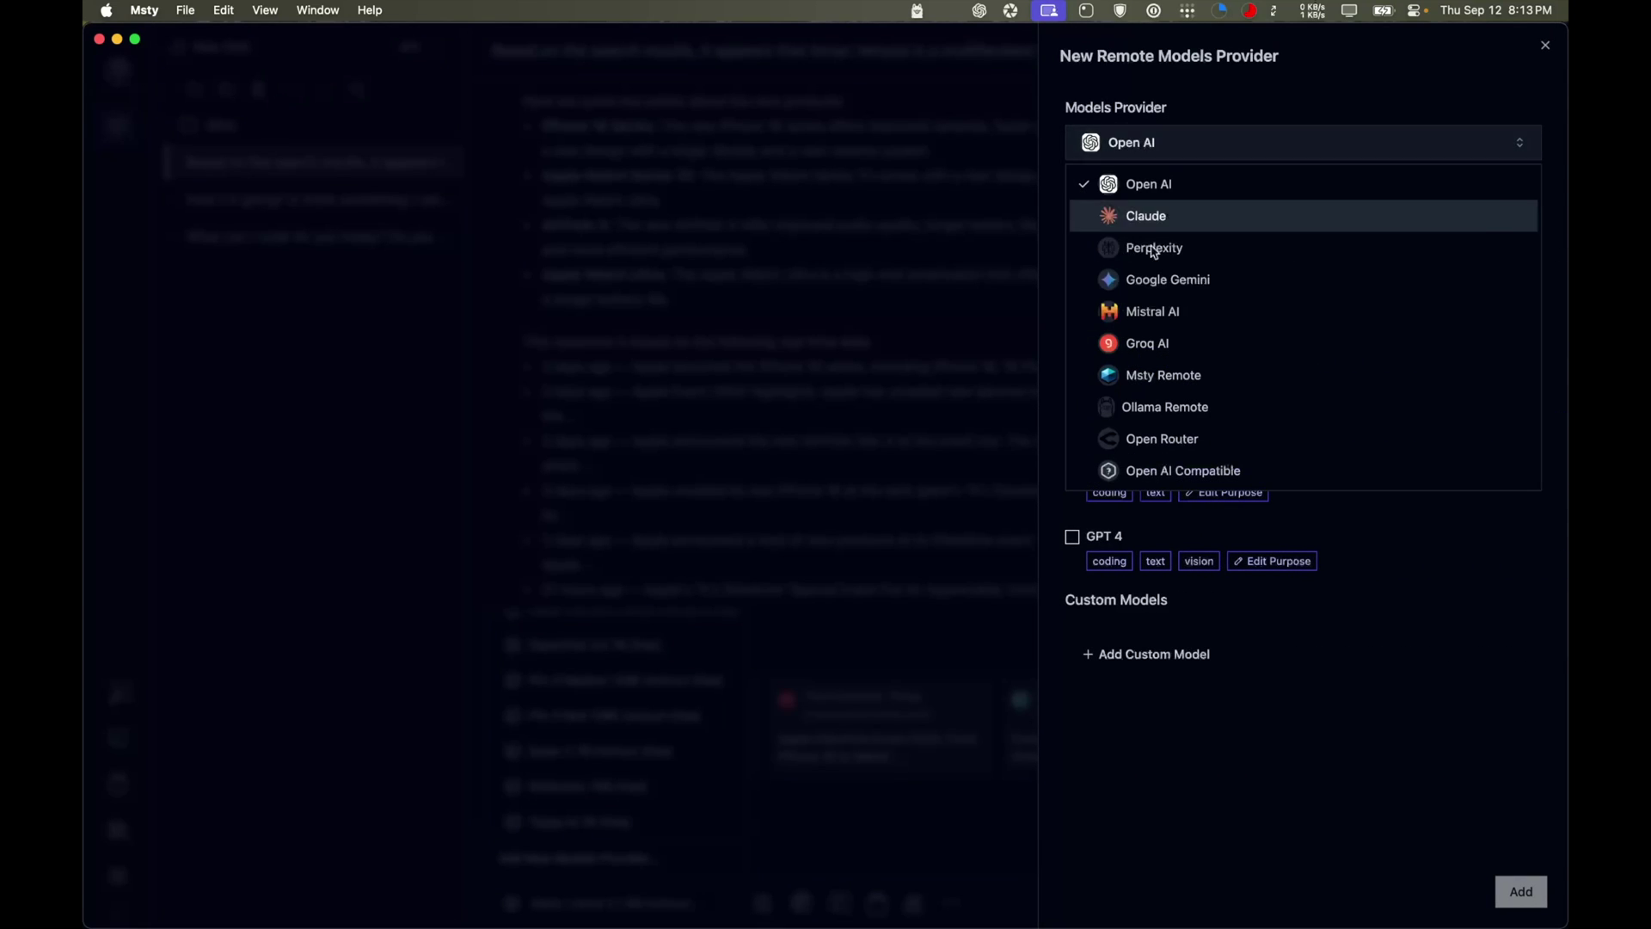
left_click(1183, 472)
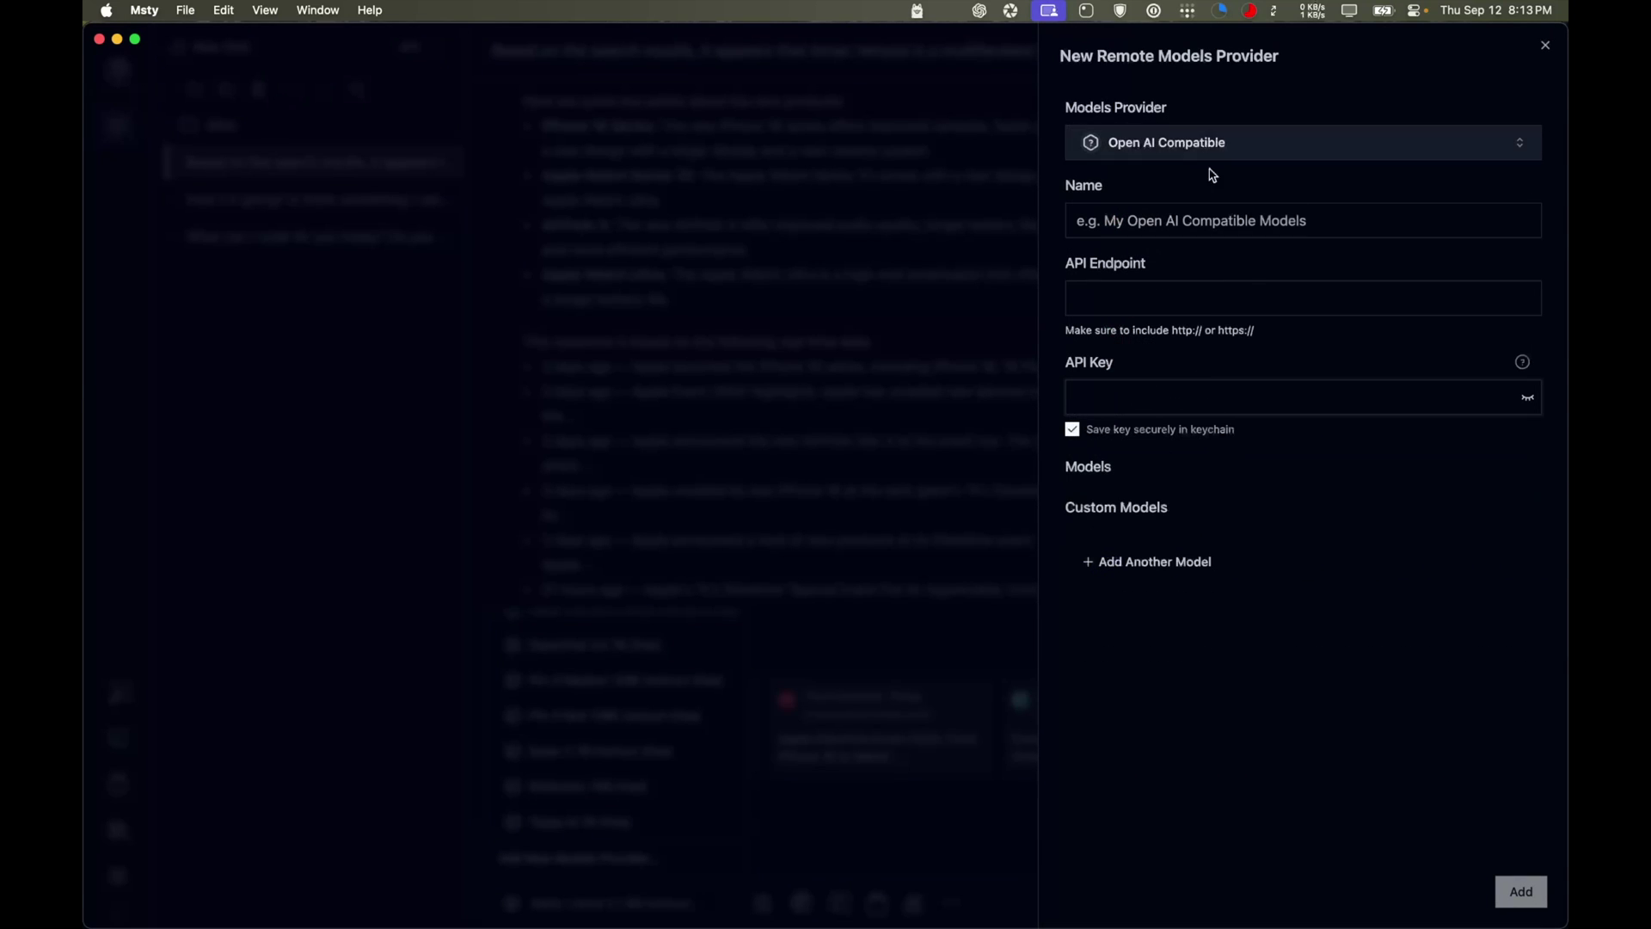
left_click(1545, 46)
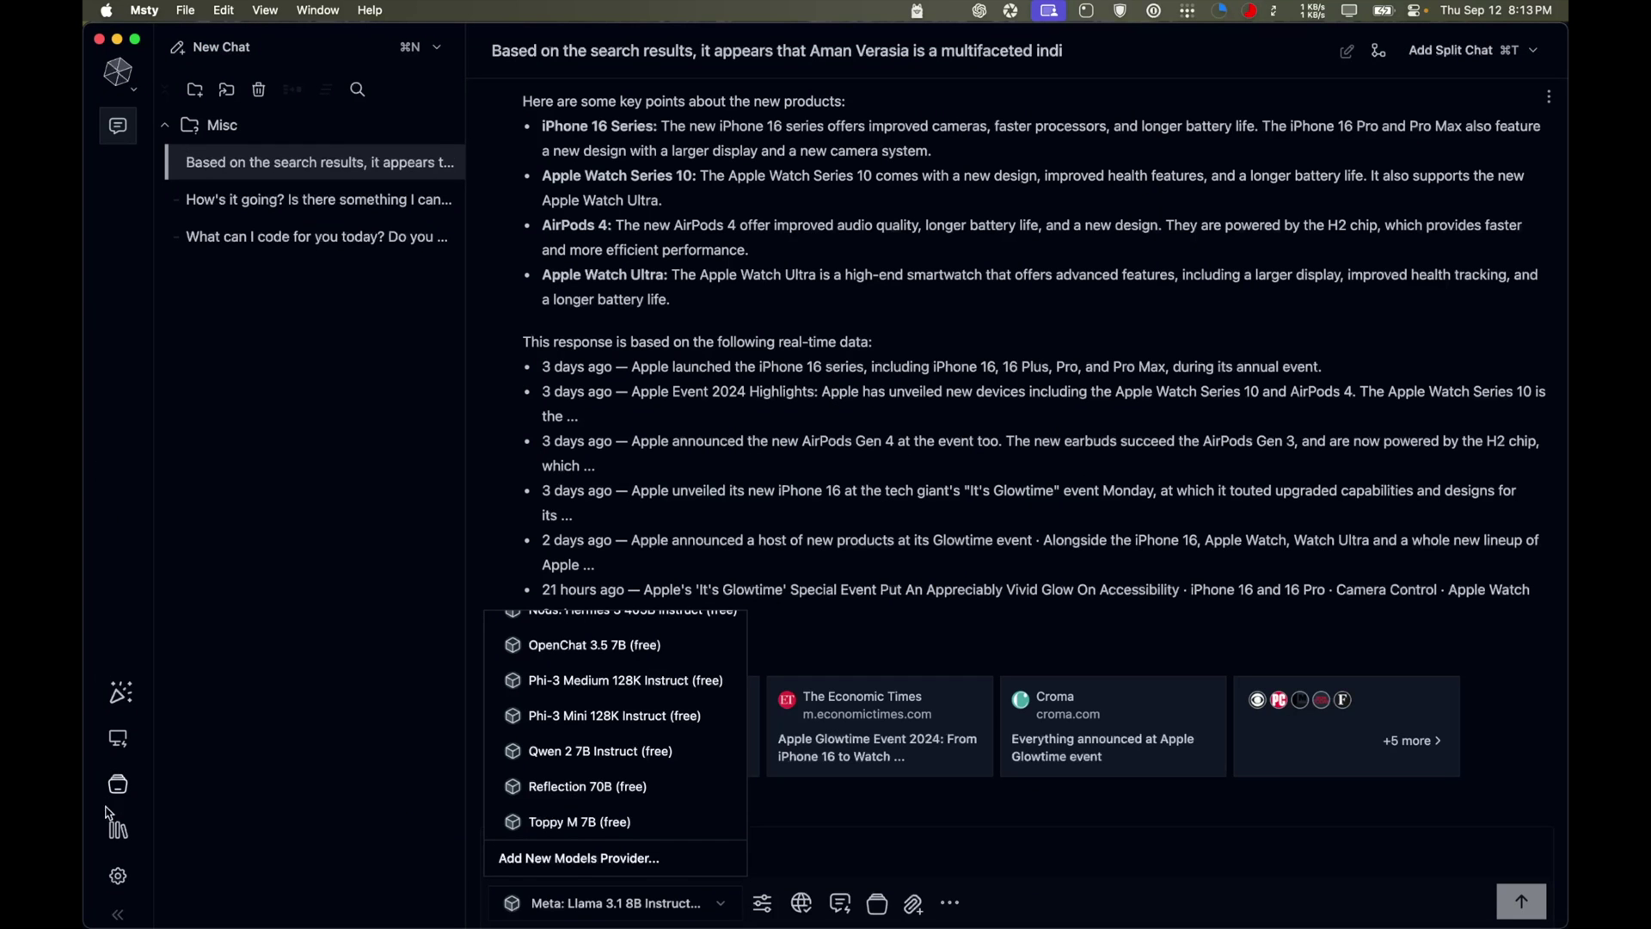